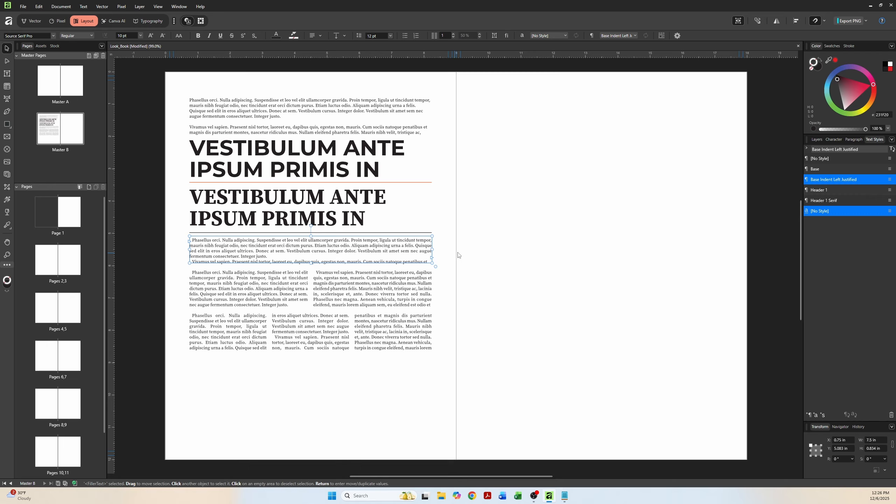
# - Copy the single-column text frame straight down below the three-column block, at about Y 8.96 in
pyautogui.click(458, 255)
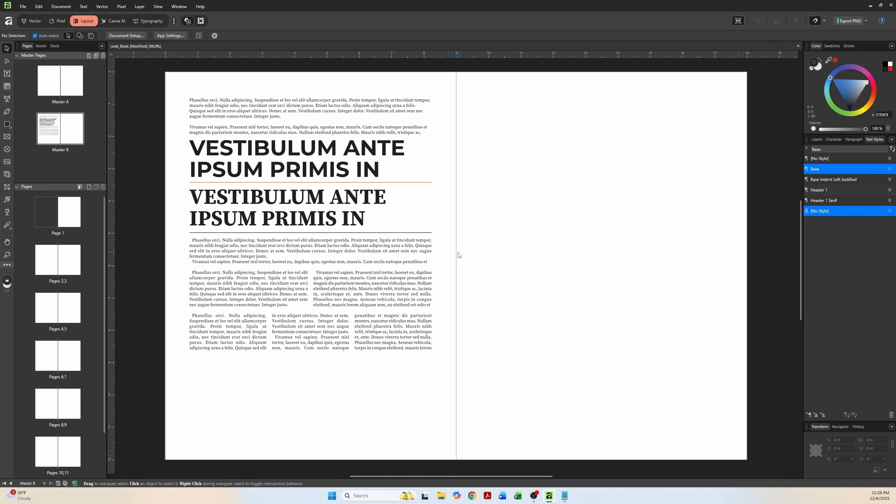
pyautogui.click(409, 252)
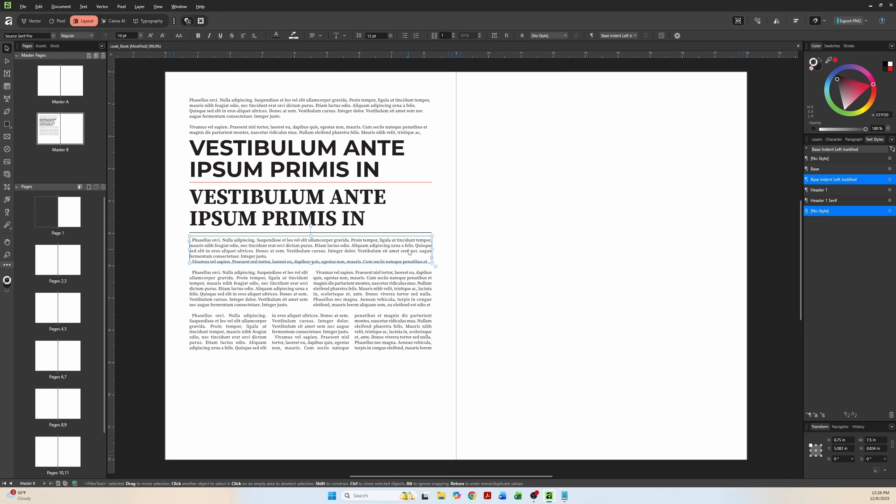
pyautogui.moveTo(409, 252); pyautogui.dragTo(404, 377)
pyautogui.click(463, 360)
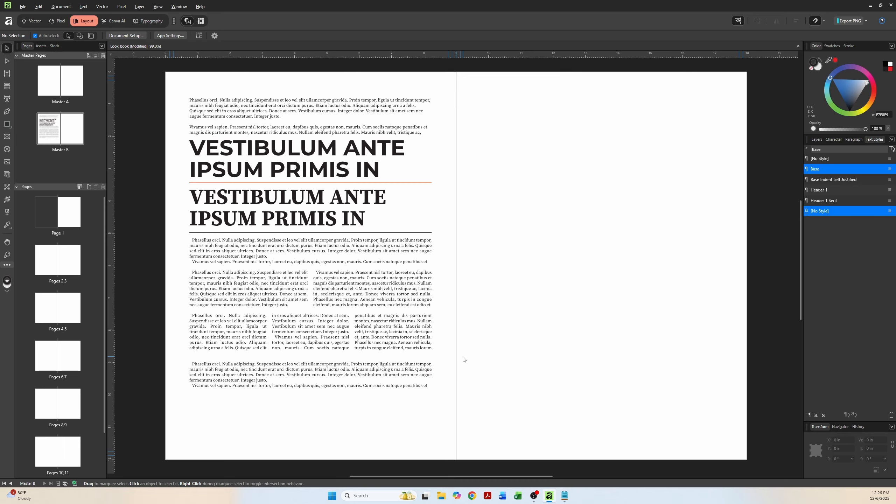
# - Shorten the two-column text frame to a height of about 1.113 in
pyautogui.click(334, 287)
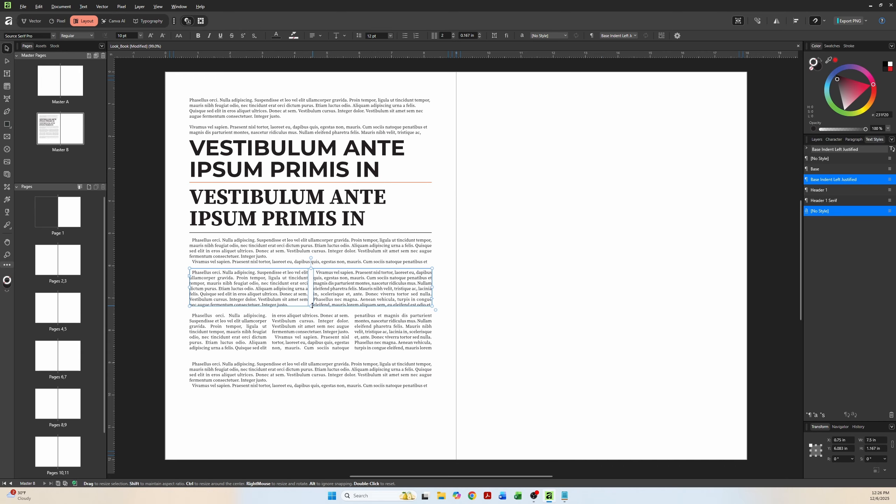
pyautogui.moveTo(315, 310); pyautogui.dragTo(301, 304)
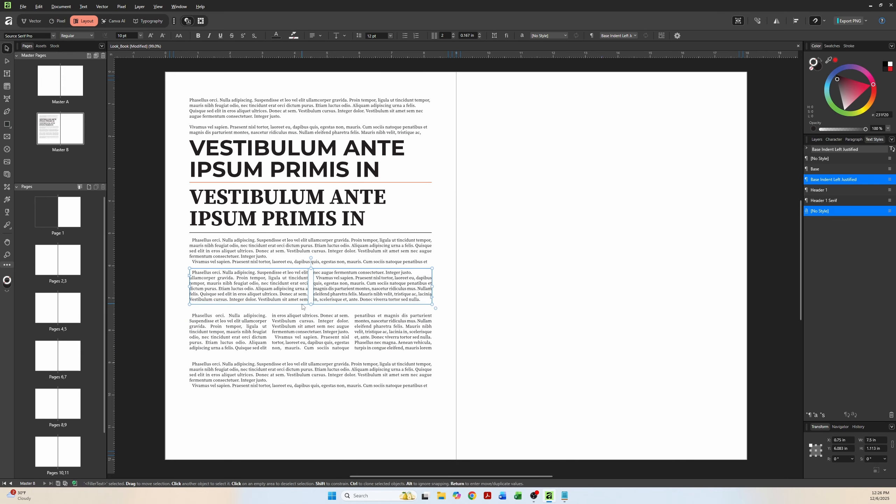
pyautogui.click(466, 305)
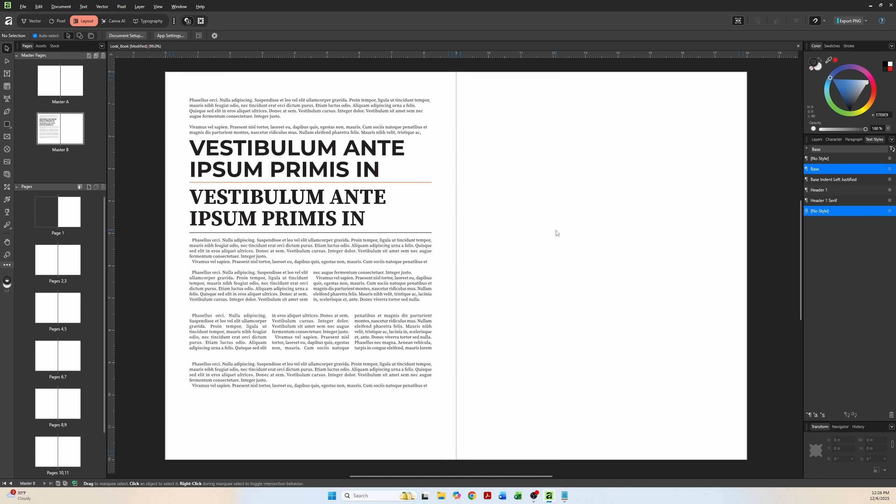
# - Duplicate the Base Indent Left Justified text style and name the duplicate "Base Indent Left Justified Hyphen"
pyautogui.click(338, 386)
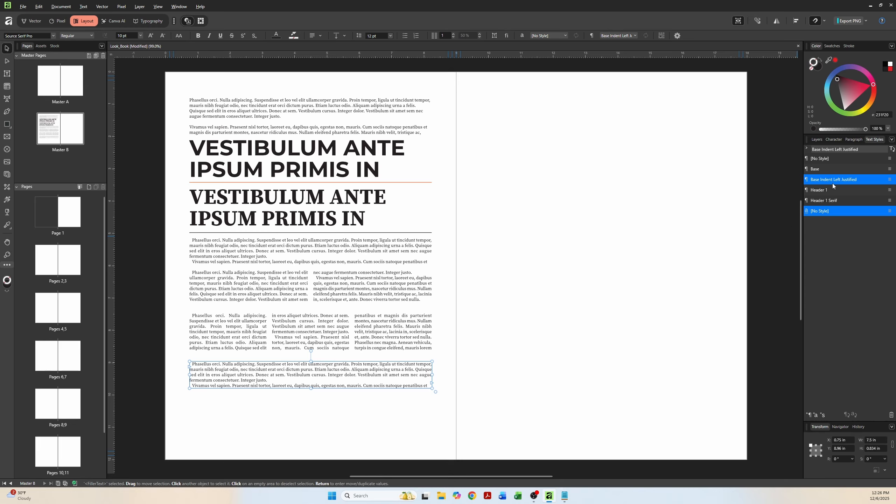
pyautogui.click(894, 182)
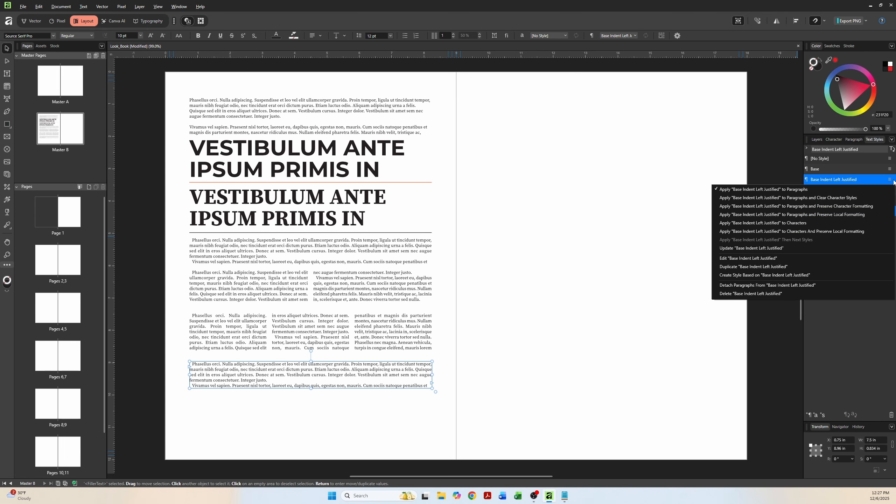
pyautogui.click(779, 268)
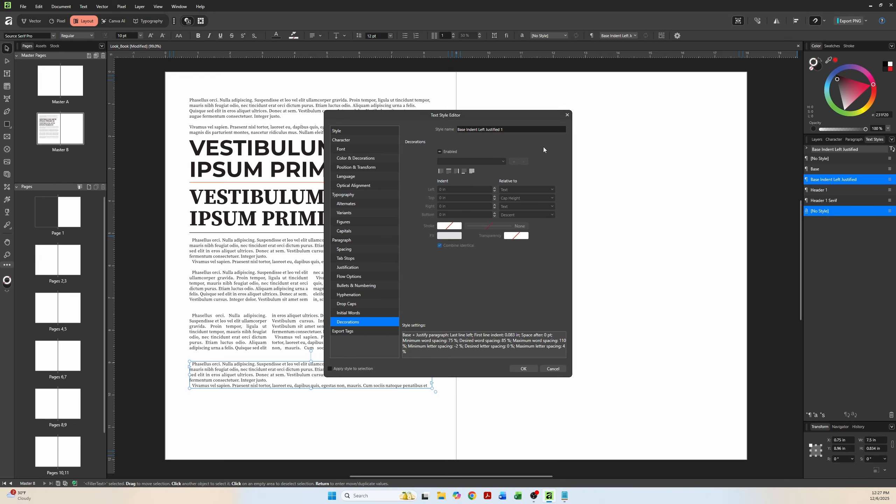
pyautogui.click(504, 131)
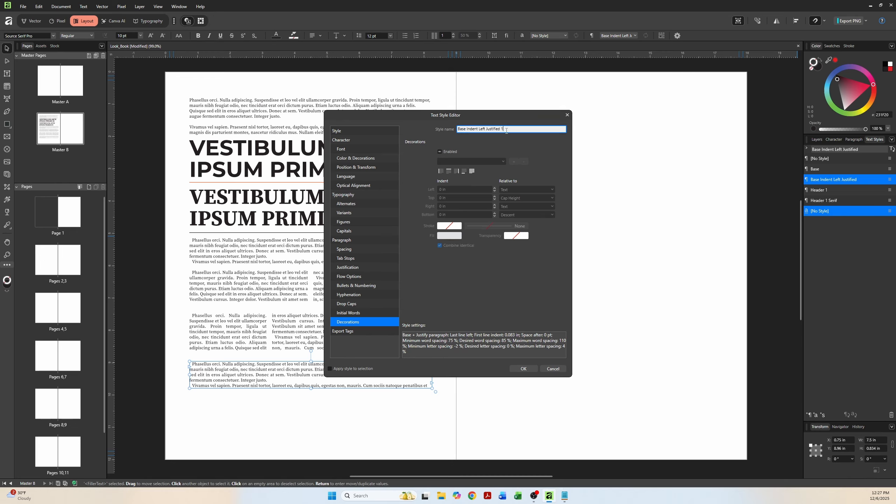
pyautogui.press('BackSpace')
pyautogui.press('BackSpace')
pyautogui.write('Hyphen')
# - Enable auto-hyphenation in the new style with minimum word length 5, prefix 4, suffix 3 and a 0.5 in hyphenation zone
pyautogui.click(350, 296)
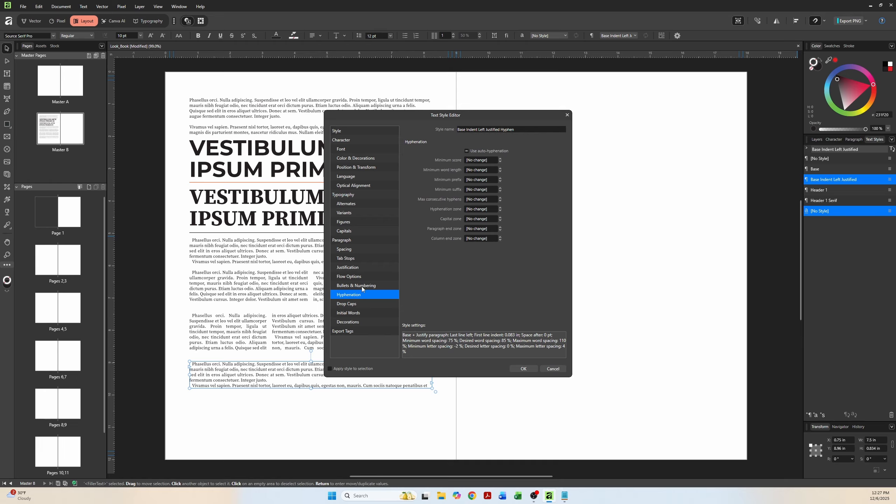
pyautogui.click(467, 152)
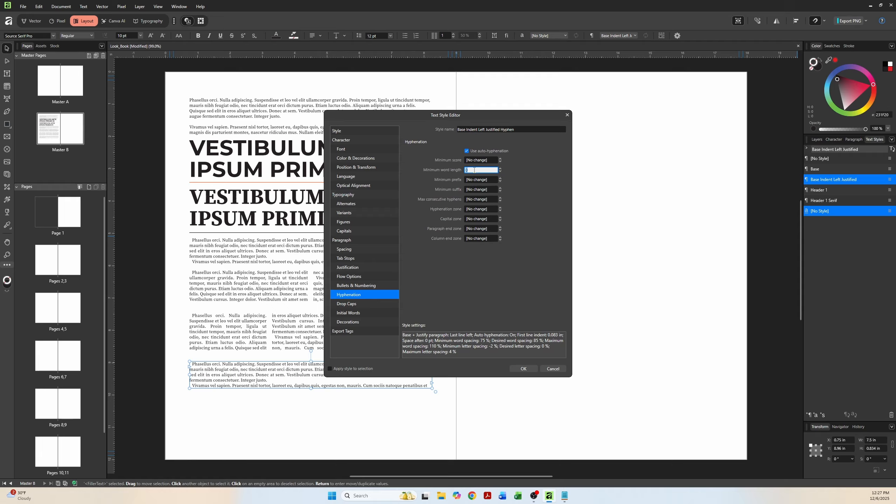
pyautogui.write('5')
pyautogui.click(469, 181)
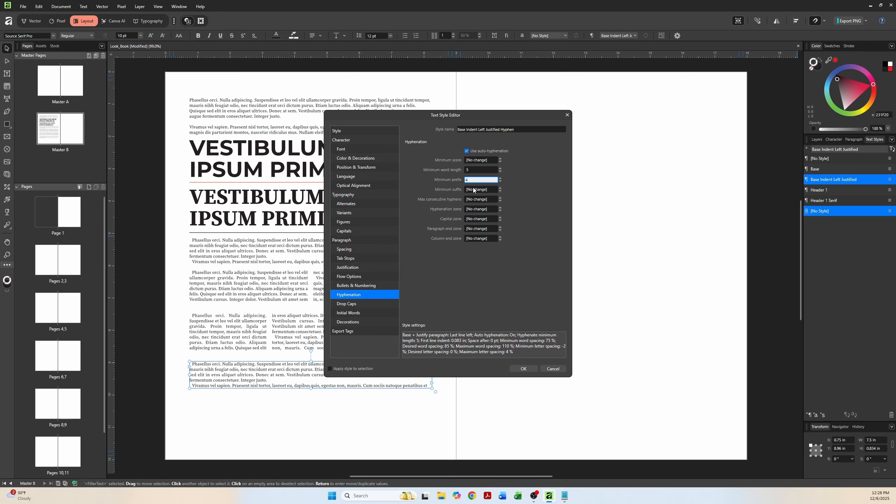
pyautogui.click(473, 189)
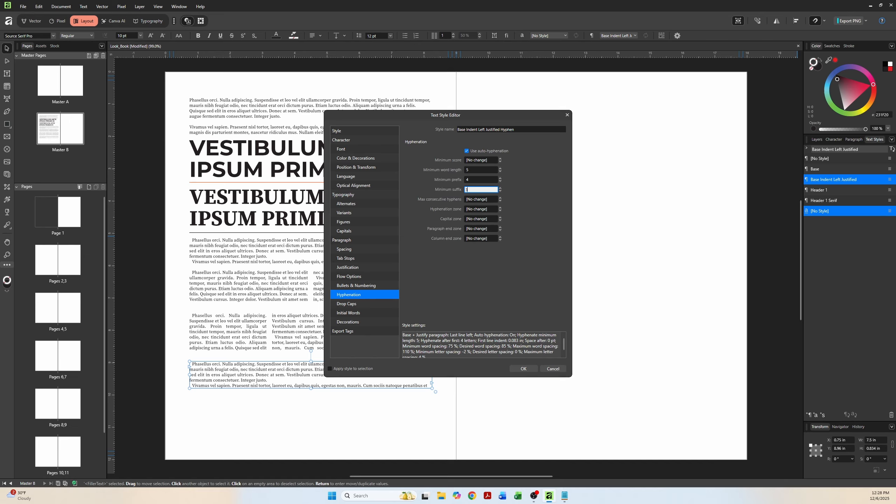
pyautogui.click(472, 212)
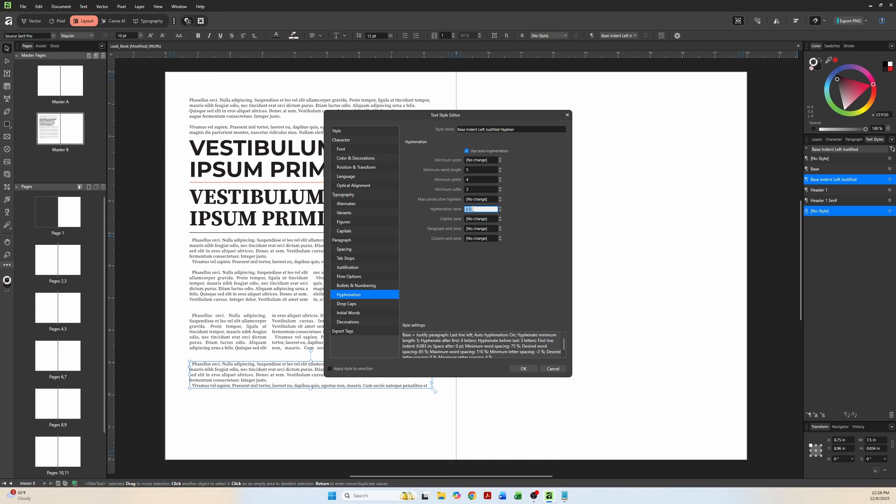
pyautogui.press('BackSpace')
pyautogui.press('Tab')
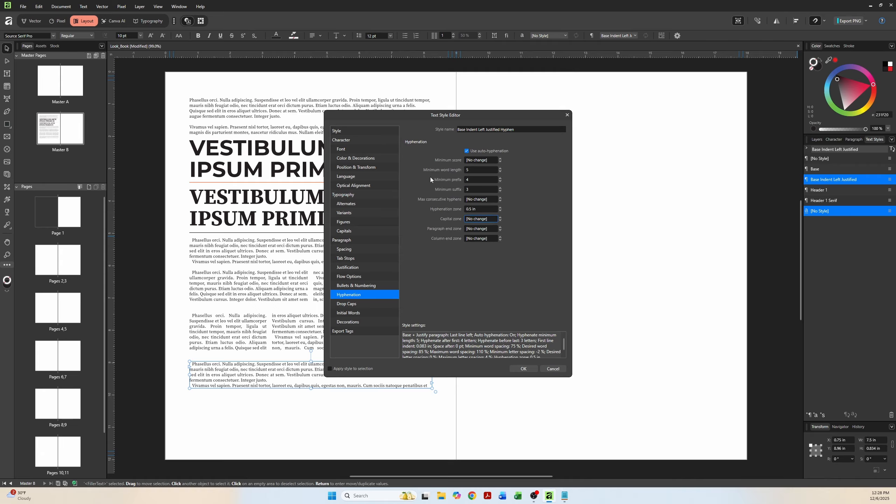
# - Base the hyphenated style on Base Indent Left Justified, check its hyphenation settings and save it
pyautogui.click(347, 130)
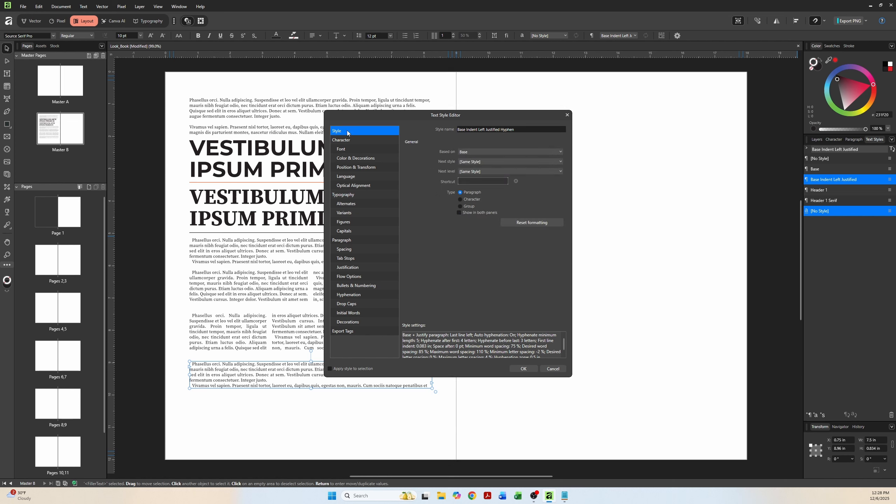
pyautogui.click(464, 153)
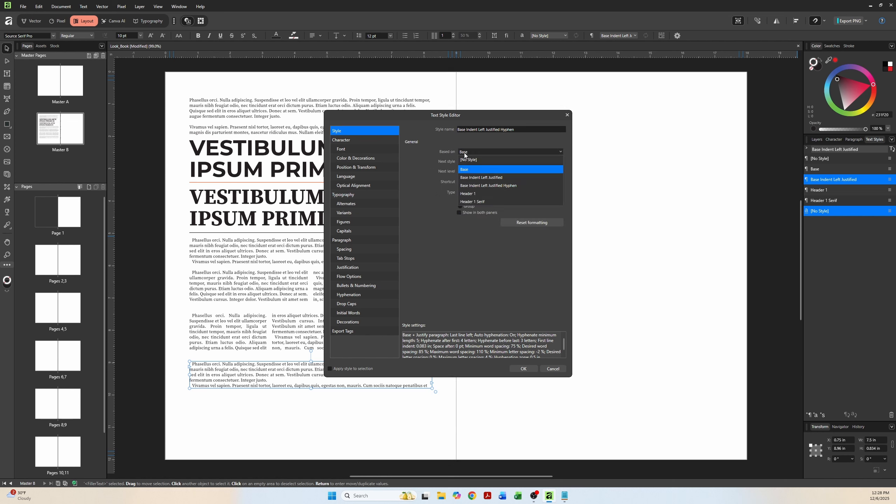
pyautogui.click(476, 181)
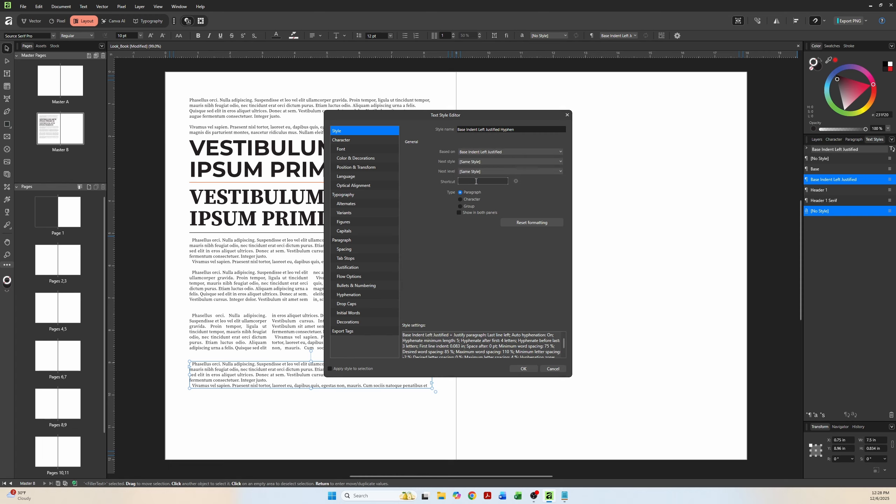
pyautogui.moveTo(410, 117); pyautogui.dragTo(529, 123)
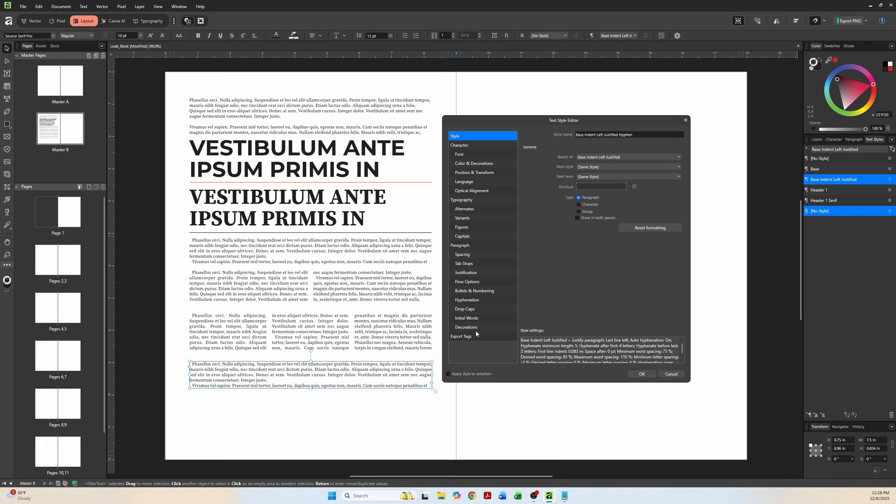
pyautogui.click(478, 302)
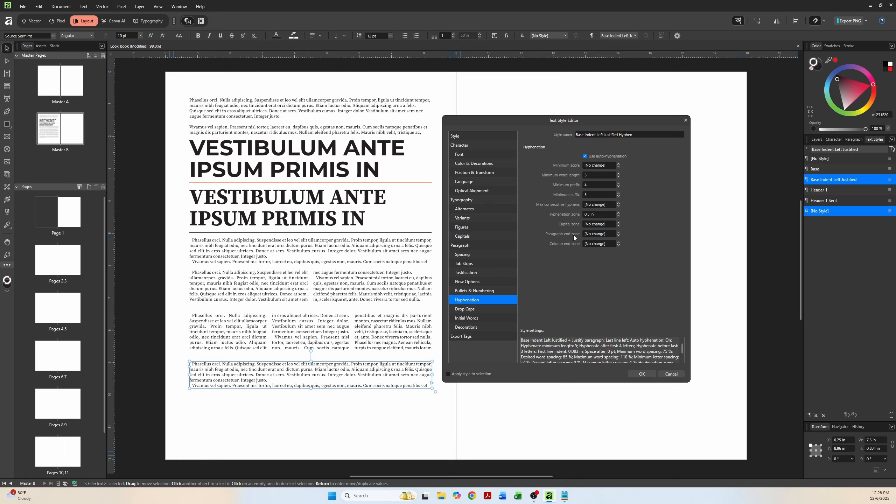
pyautogui.click(638, 374)
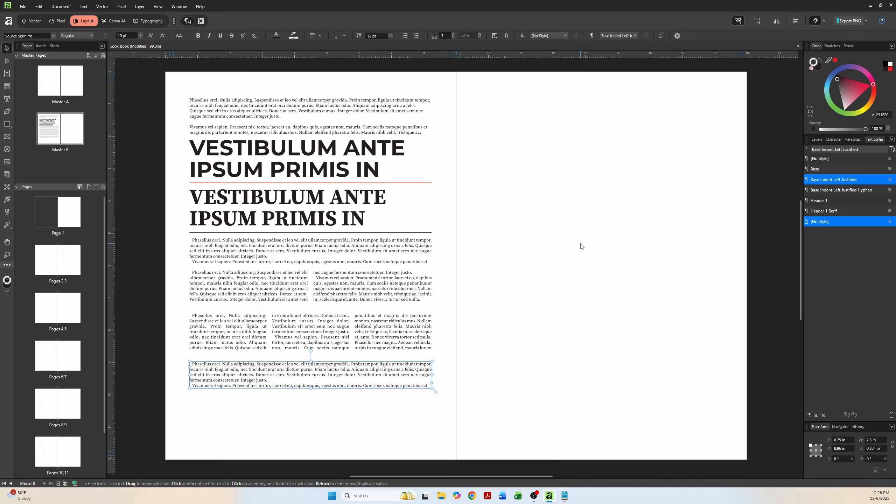
# - Apply Base Indent Left Justified Hyphen to the copied text frame below the three-column block
pyautogui.click(838, 190)
pyautogui.click(474, 386)
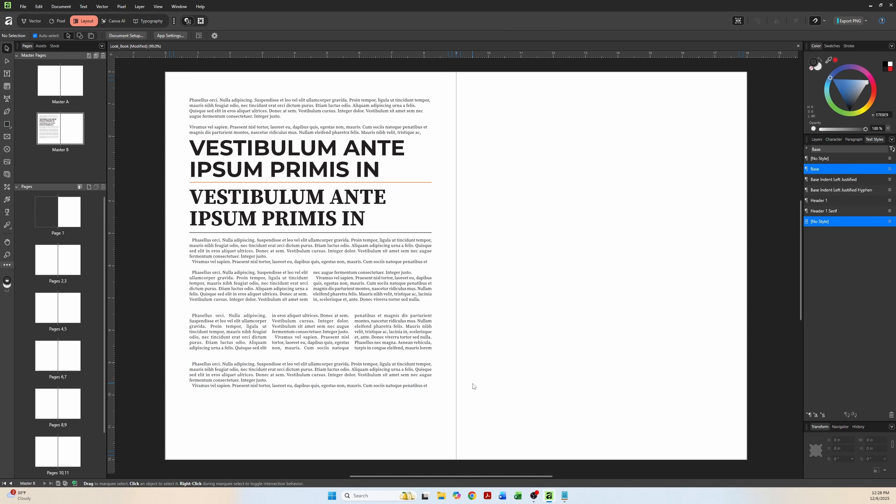
# - Test hyphenation by narrowing the lowest text frame to about 2.26 in, and restore it to the full text width
pyautogui.hotkey('ctrl', '+')
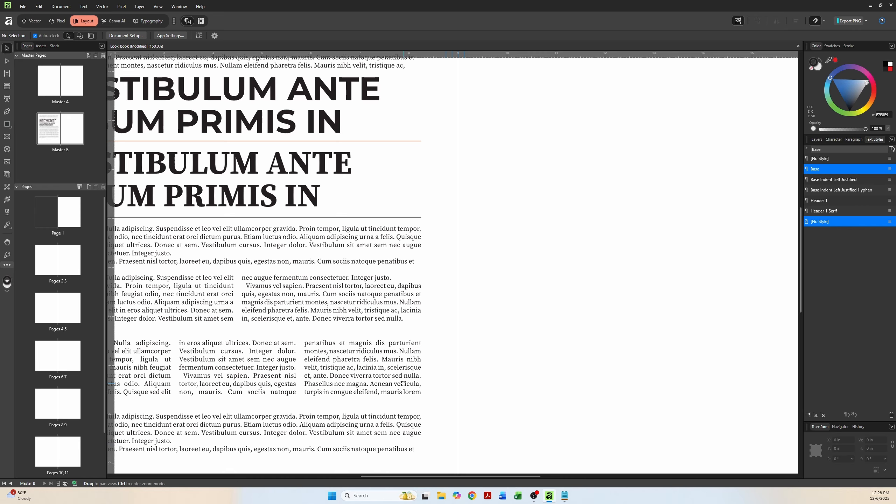
pyautogui.moveTo(404, 383); pyautogui.dragTo(562, 249)
pyautogui.click(483, 300)
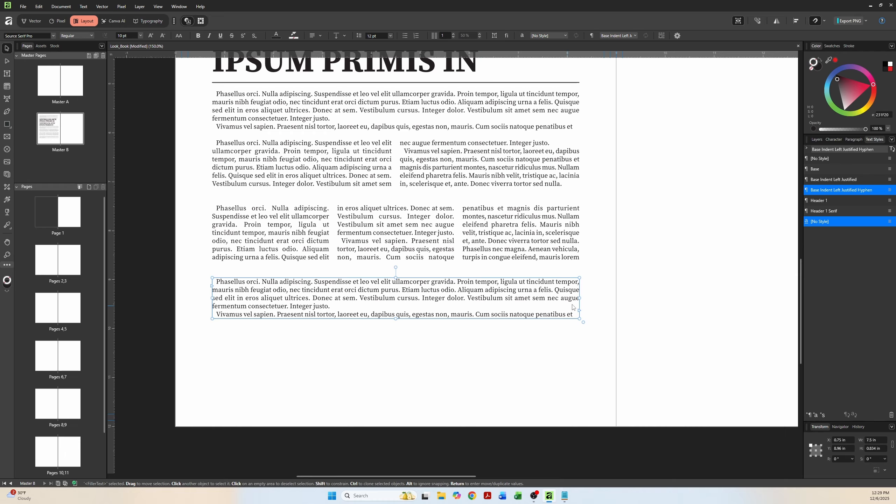
pyautogui.moveTo(580, 298); pyautogui.dragTo(323, 299)
pyautogui.click(375, 304)
pyautogui.click(340, 304)
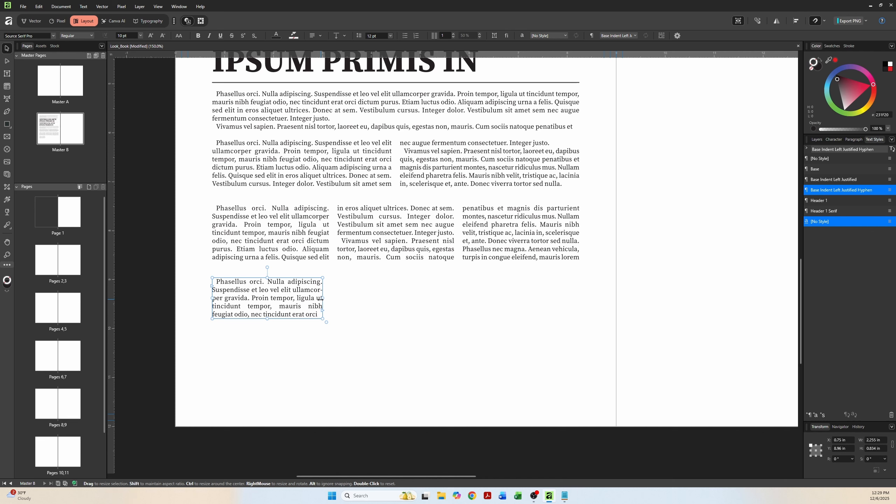
pyautogui.moveTo(321, 299); pyautogui.dragTo(578, 306)
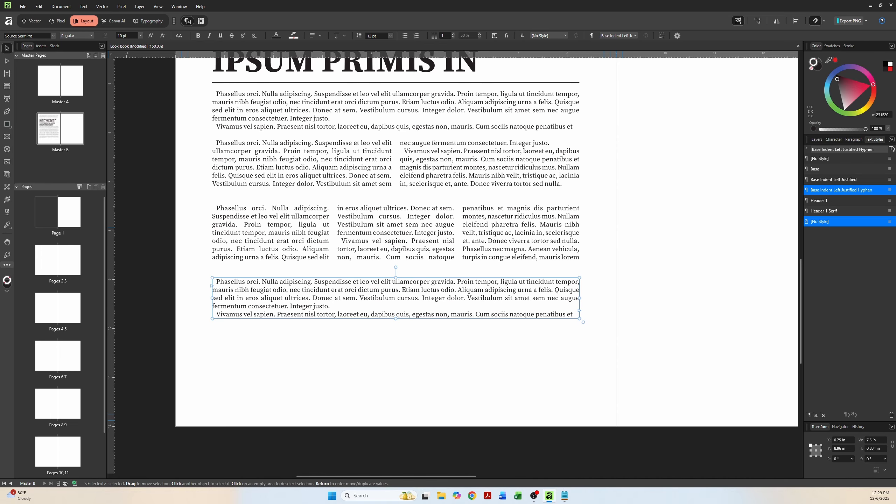
pyautogui.click(664, 267)
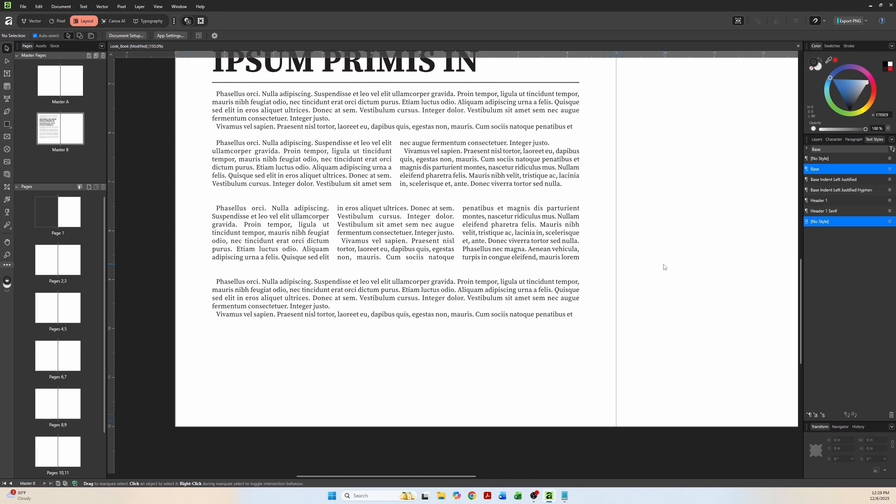
# - Copy the sans-serif heading straight across onto the facing page, at about X 9.41 in
pyautogui.hotkey('ctrl', '-')
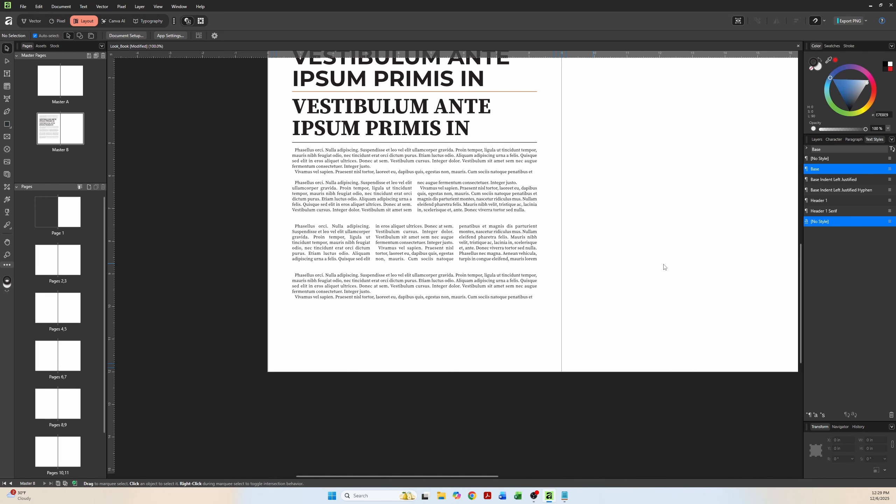
pyautogui.moveTo(580, 228); pyautogui.dragTo(408, 349)
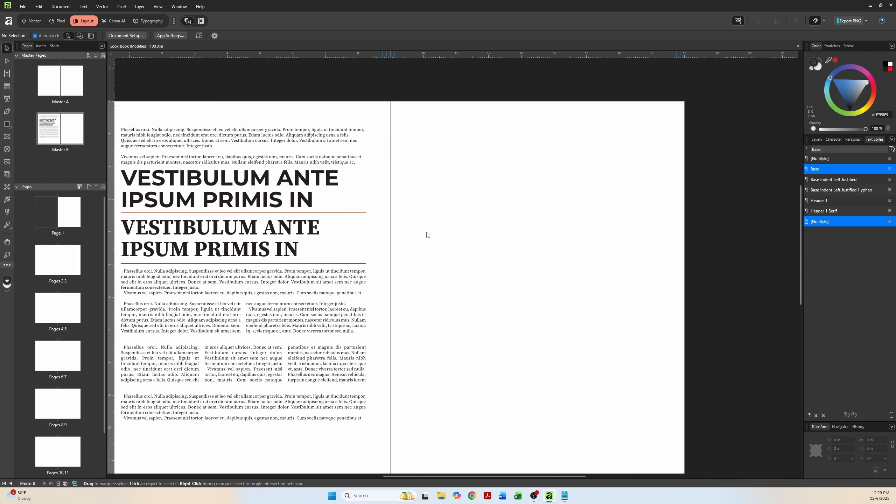
pyautogui.click(274, 194)
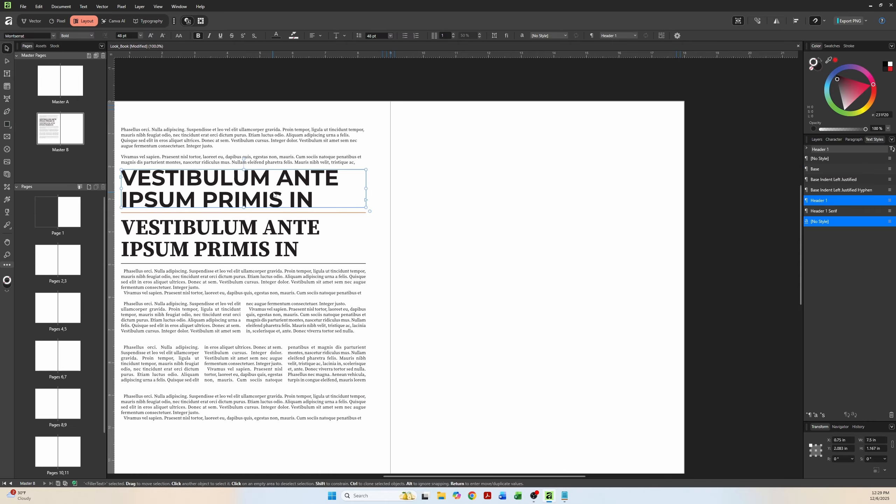
pyautogui.moveTo(274, 195)
pyautogui.mouseDown()
pyautogui.moveTo(537, 208)
pyautogui.moveTo(562, 234)
pyautogui.mouseUp()
pyautogui.click(592, 238)
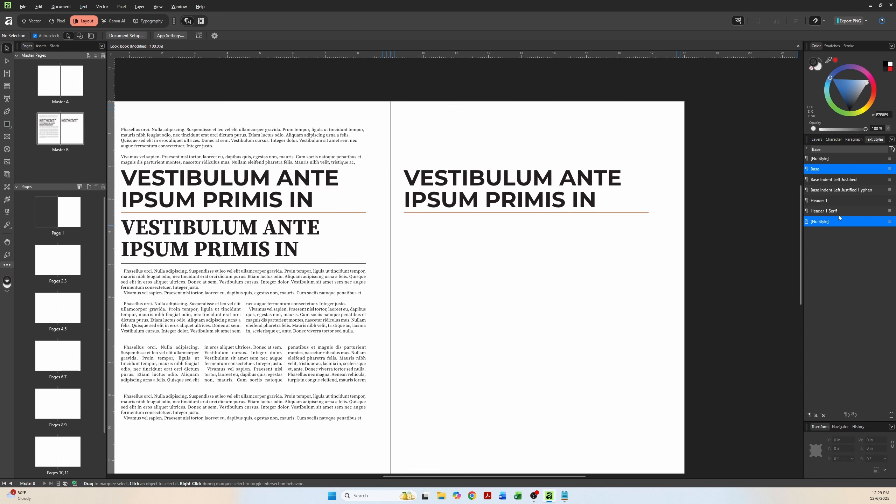
# - Duplicate the Header 1 text style while the heading frame on the facing page is selected
pyautogui.click(865, 203)
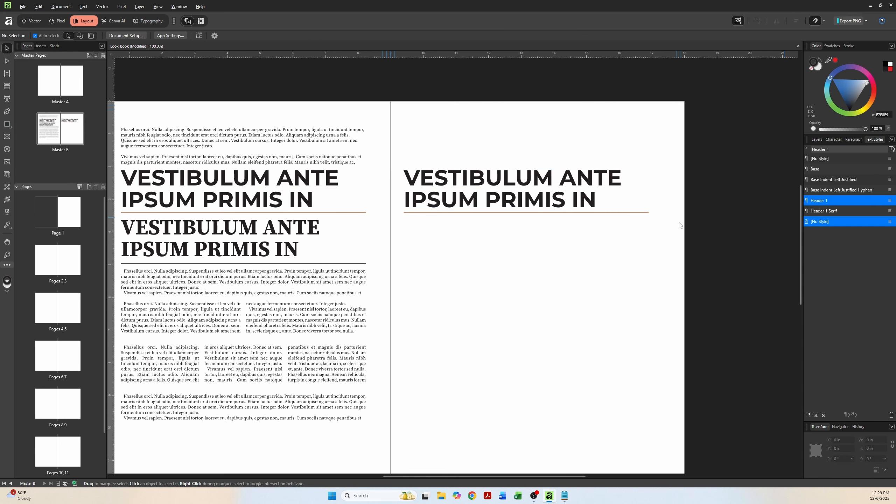
pyautogui.click(576, 200)
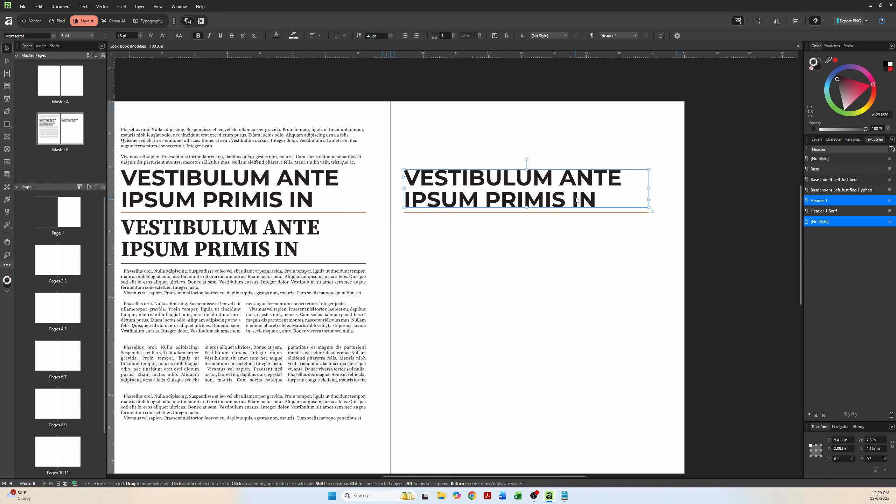
pyautogui.click(888, 202)
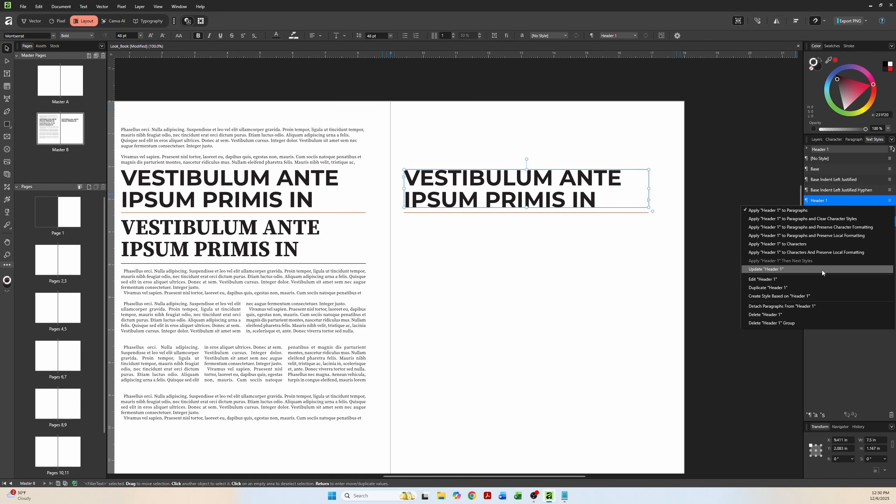
pyautogui.click(810, 288)
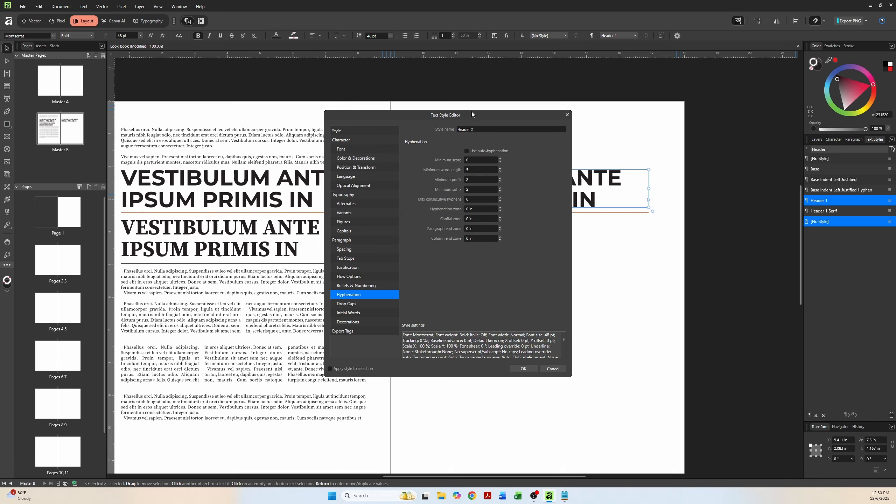
pyautogui.moveTo(471, 113); pyautogui.dragTo(306, 134)
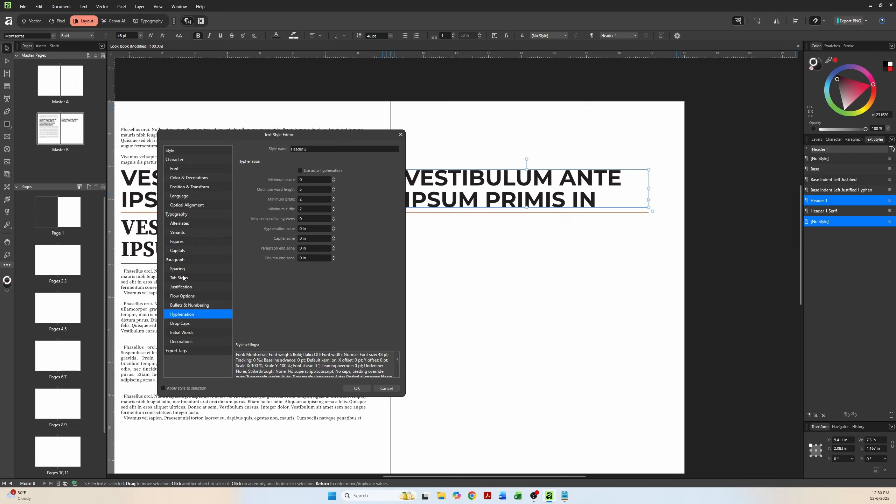
pyautogui.moveTo(196, 140); pyautogui.dragTo(179, 106)
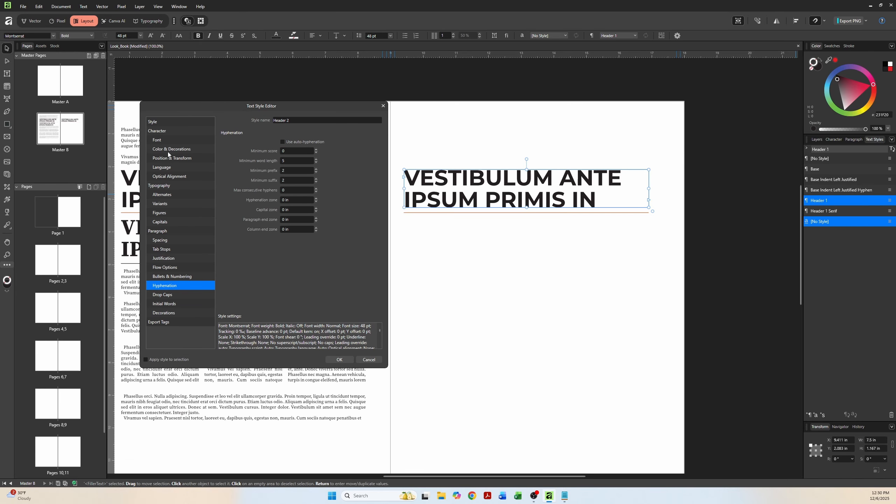
# - Set the duplicated heading style's font size to 24 pt and have the style applied to the selected heading
pyautogui.click(168, 141)
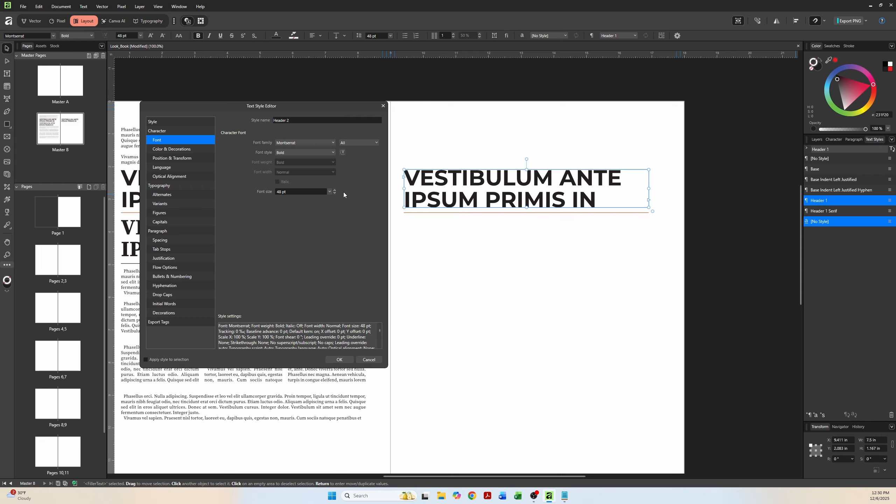
pyautogui.click(292, 191)
pyautogui.write('24')
pyautogui.press('Tab')
pyautogui.click(146, 359)
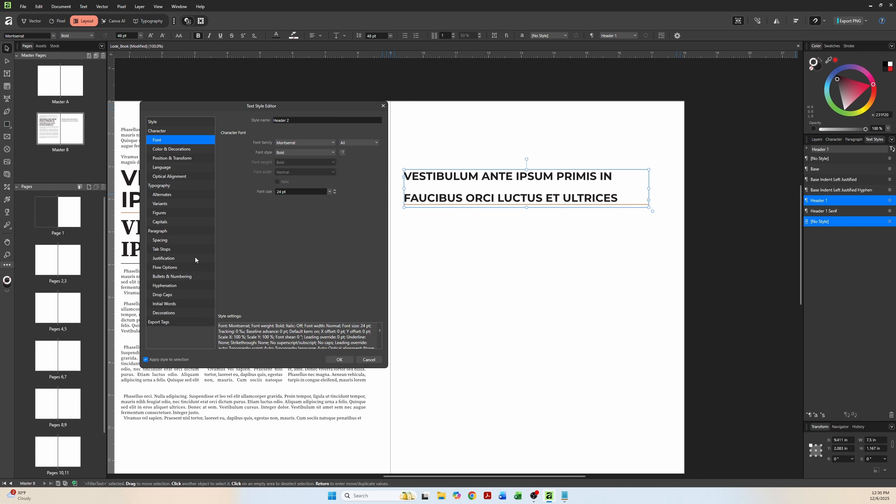
# - Set the Header 2 style's leading to exactly 24 pt and disable its decoration line
pyautogui.click(161, 240)
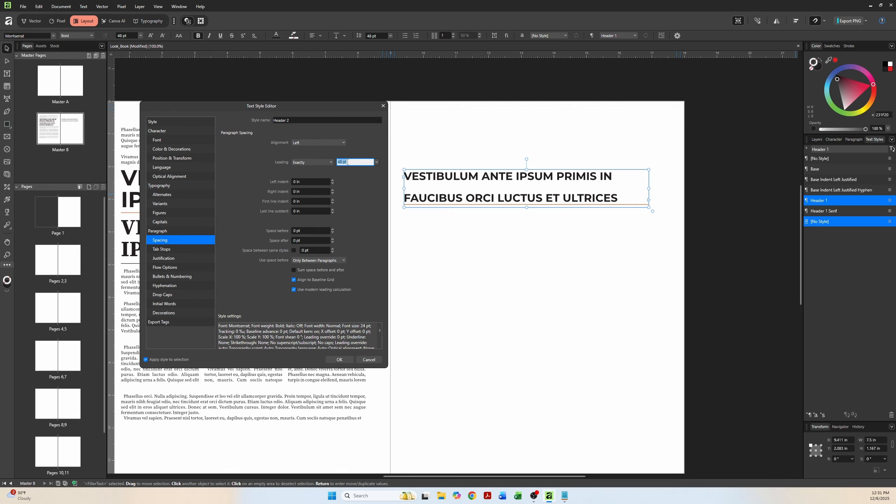
pyautogui.write('24')
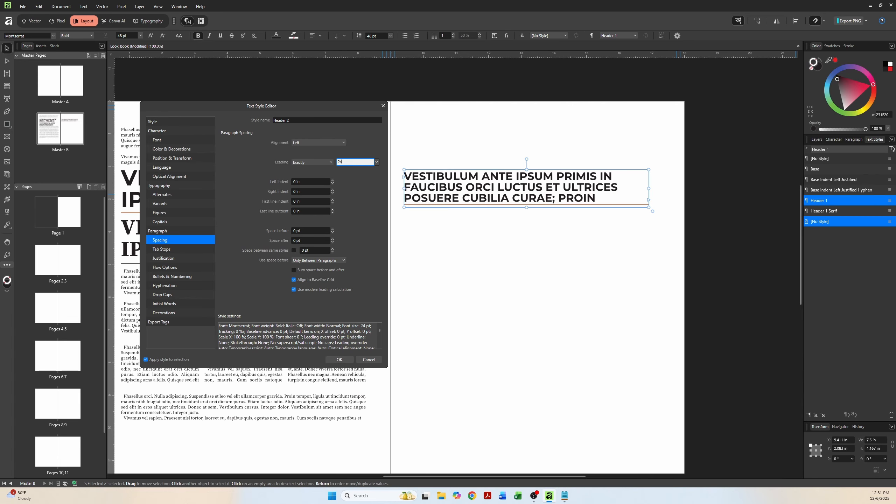
pyautogui.press('Tab')
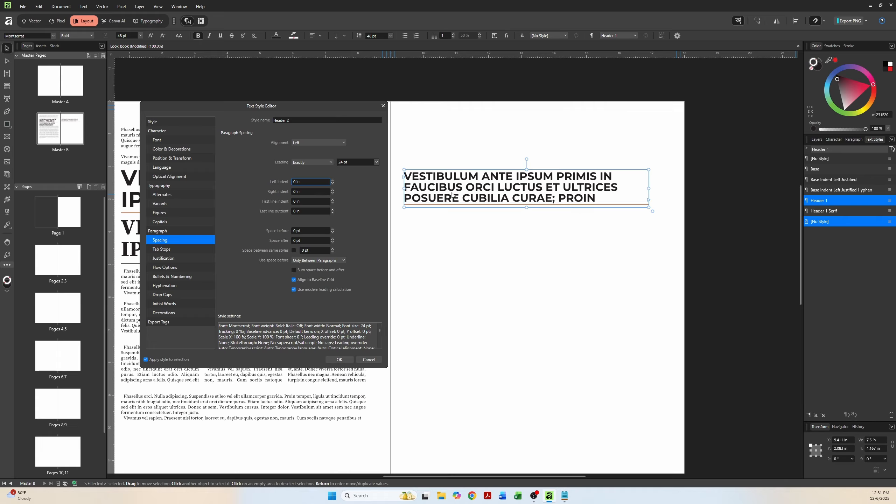
pyautogui.click(156, 313)
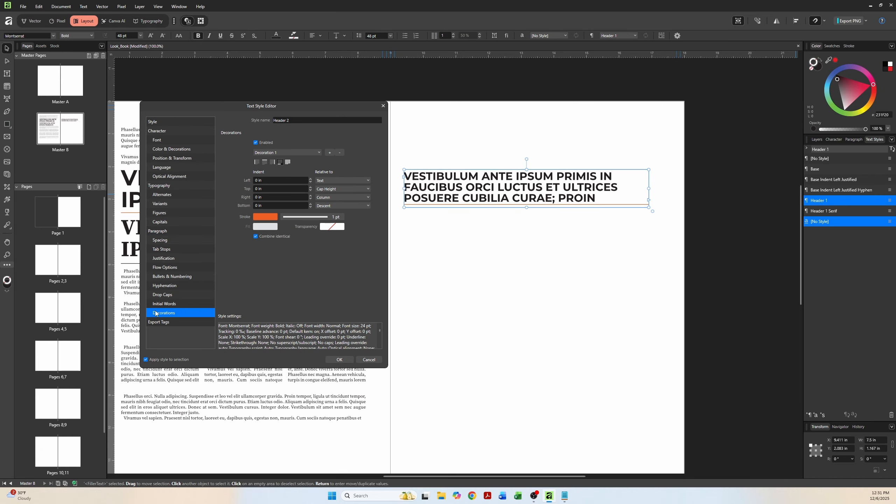
pyautogui.click(255, 142)
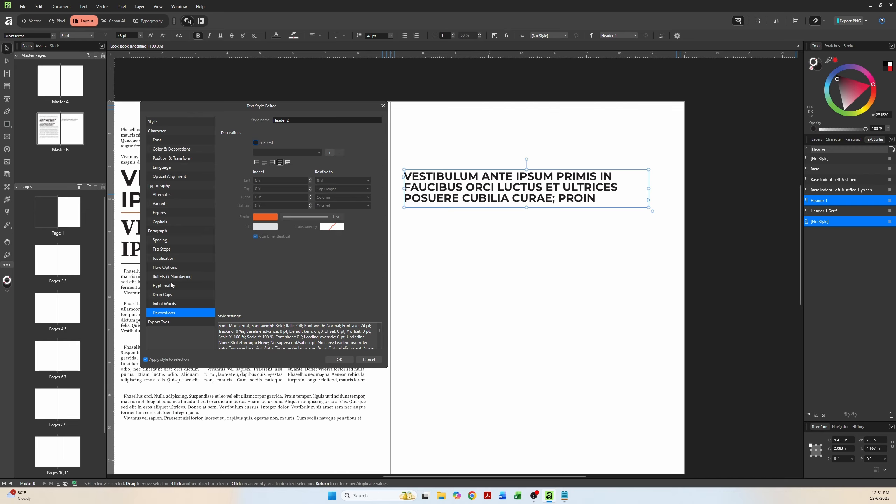
# - Set the Header 2 style's space after to 12 pt and save the style
pyautogui.click(160, 249)
pyautogui.click(176, 240)
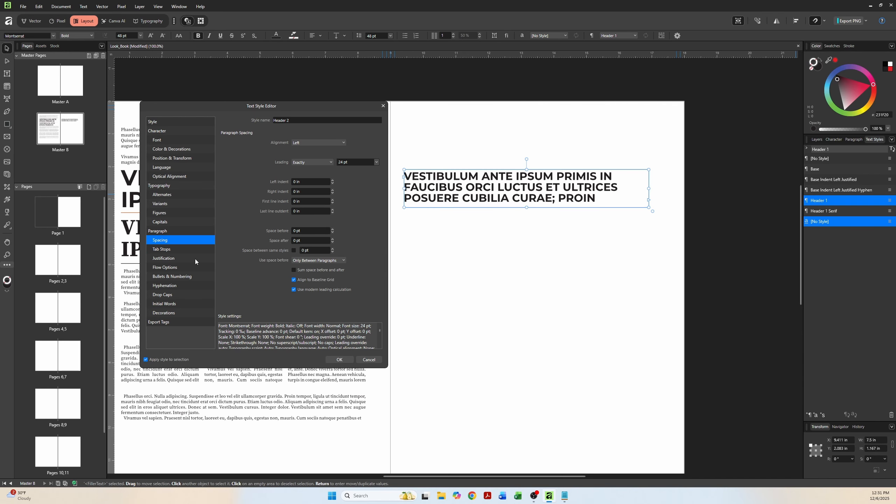
pyautogui.click(304, 240)
pyautogui.write('12')
pyautogui.click(339, 360)
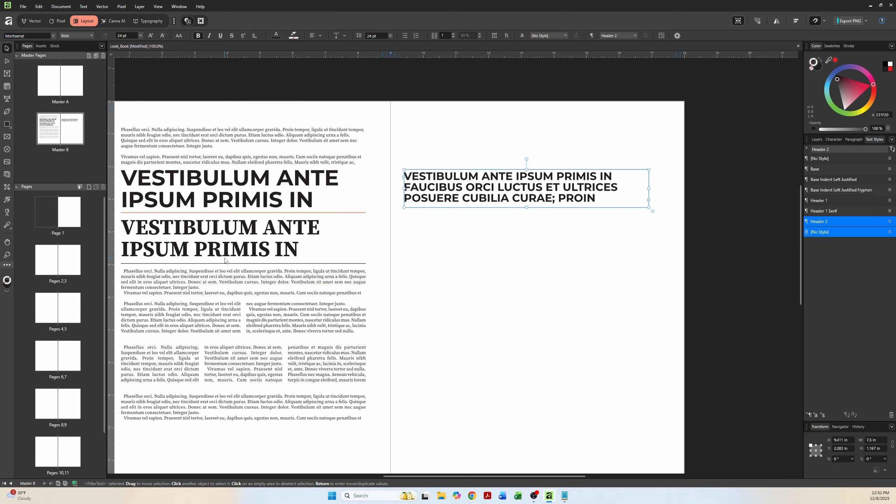
# - Copy the Header 2 text frame straight down below the original, at about Y 3.58 in
pyautogui.click(421, 129)
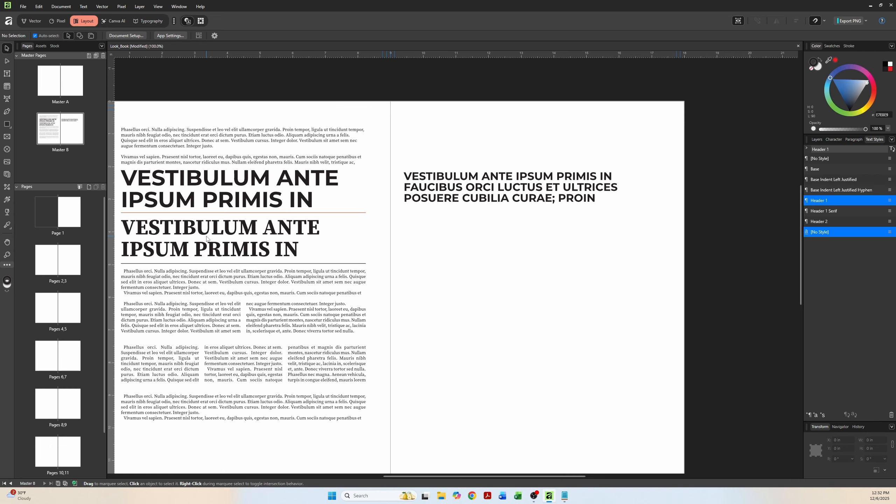
pyautogui.click(449, 187)
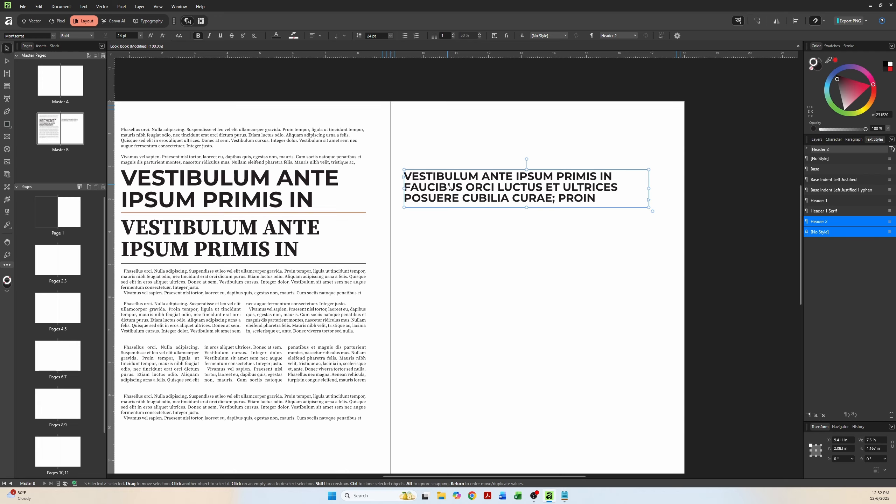
pyautogui.moveTo(449, 187); pyautogui.dragTo(501, 245)
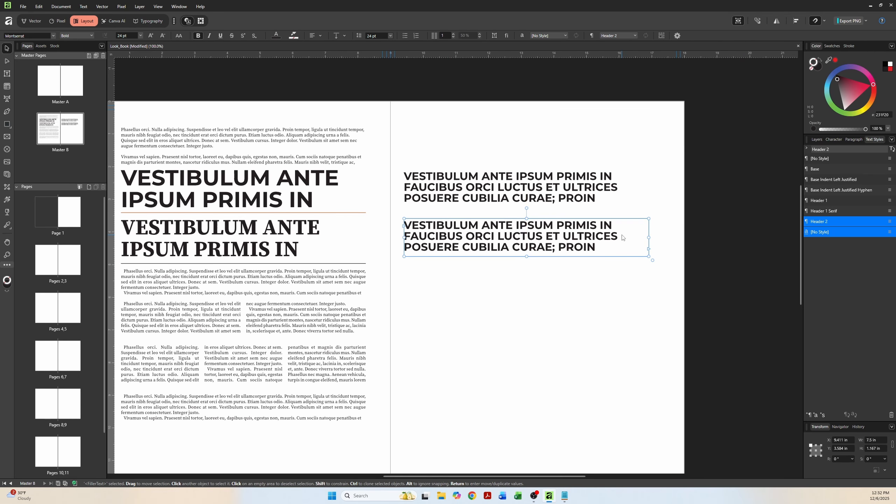
pyautogui.press('t')
pyautogui.click(7, 48)
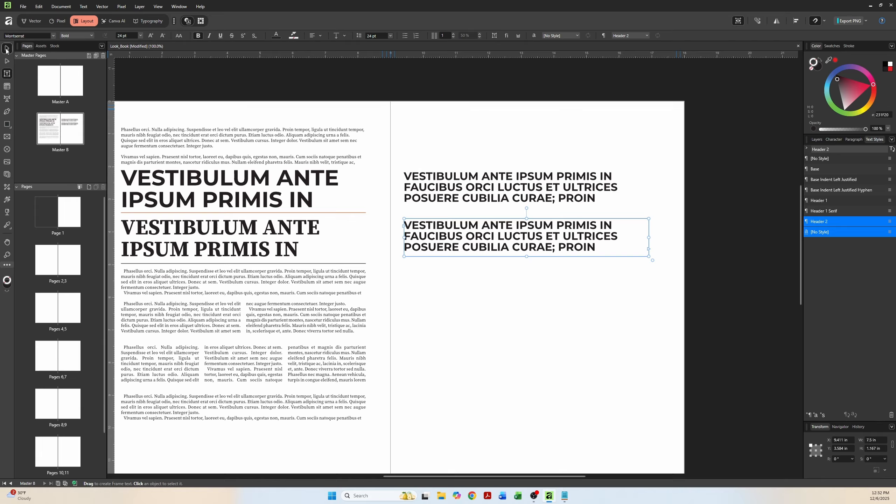
# - Duplicate the Header 2 text style and name the copy Header 2 Serif
pyautogui.click(890, 222)
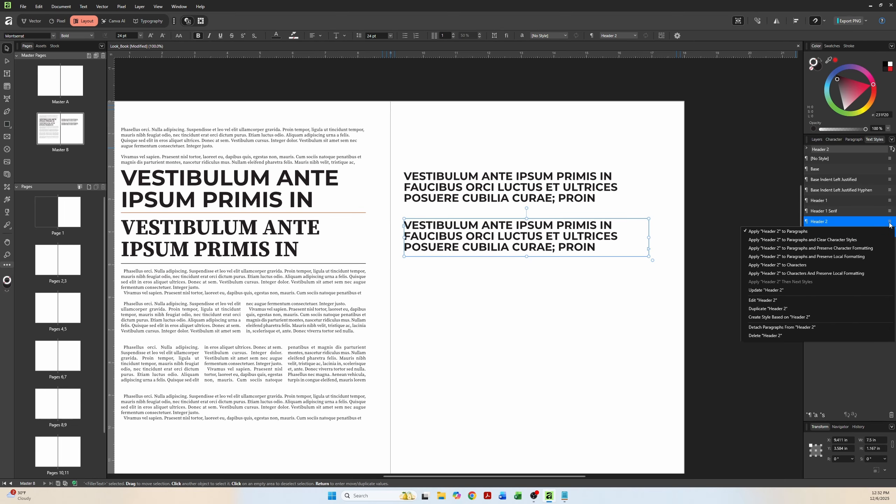
pyautogui.click(804, 309)
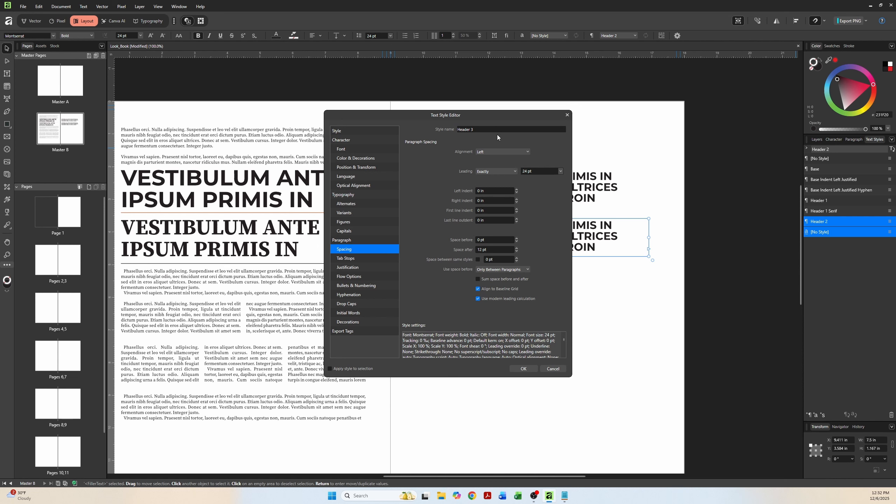
pyautogui.click(477, 129)
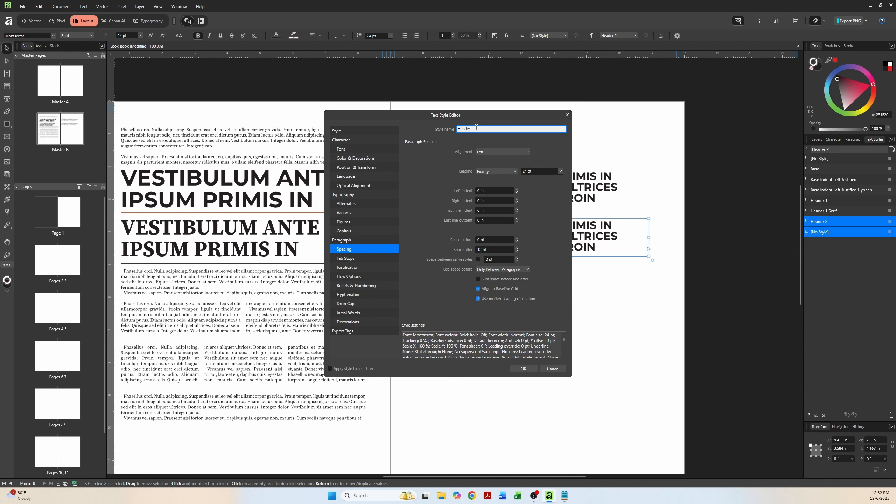
pyautogui.write('2 Serif')
pyautogui.moveTo(386, 116); pyautogui.dragTo(283, 135)
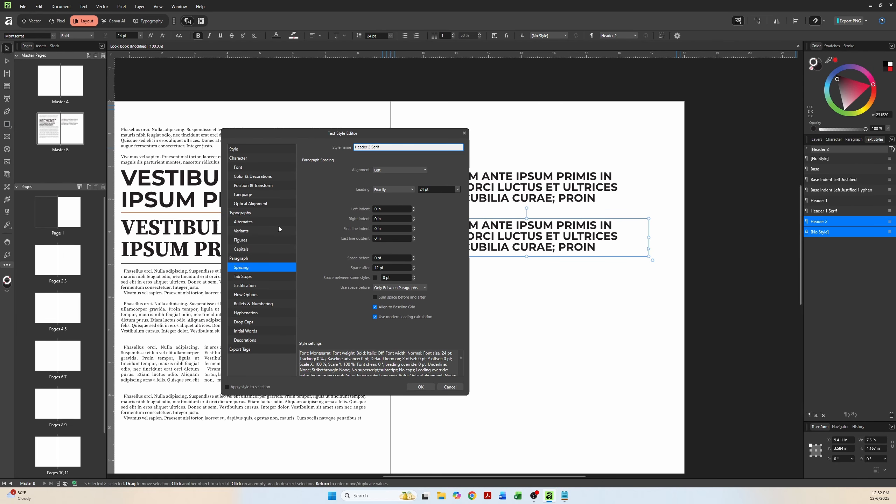
# - Set the Header 2 Serif font family to Source Serif Pro, apply the style to the copied heading and save it
pyautogui.click(240, 168)
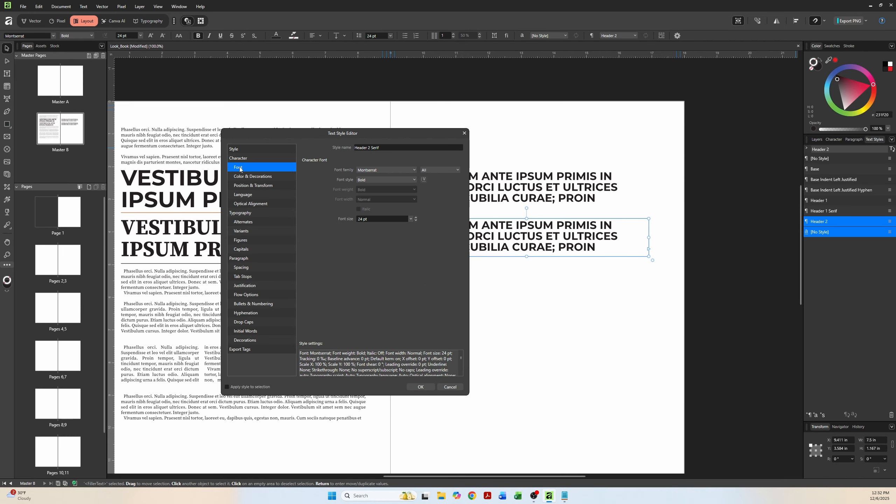
pyautogui.click(386, 170)
pyautogui.scroll(-10, 375, 226)
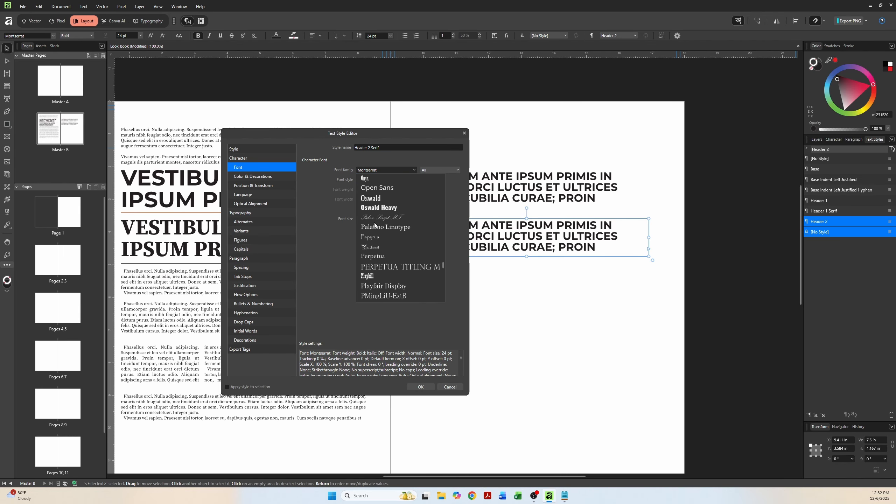
pyautogui.scroll(-4, 375, 224)
pyautogui.scroll(2, 374, 224)
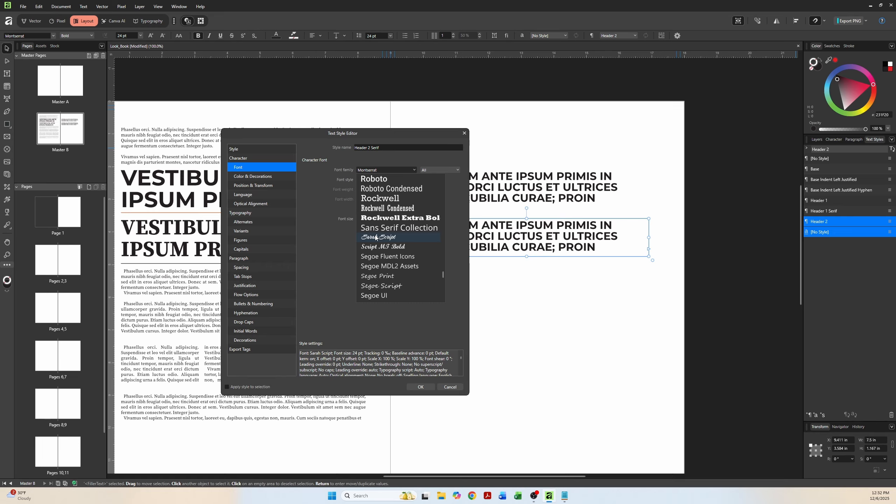
pyautogui.scroll(-6, 376, 238)
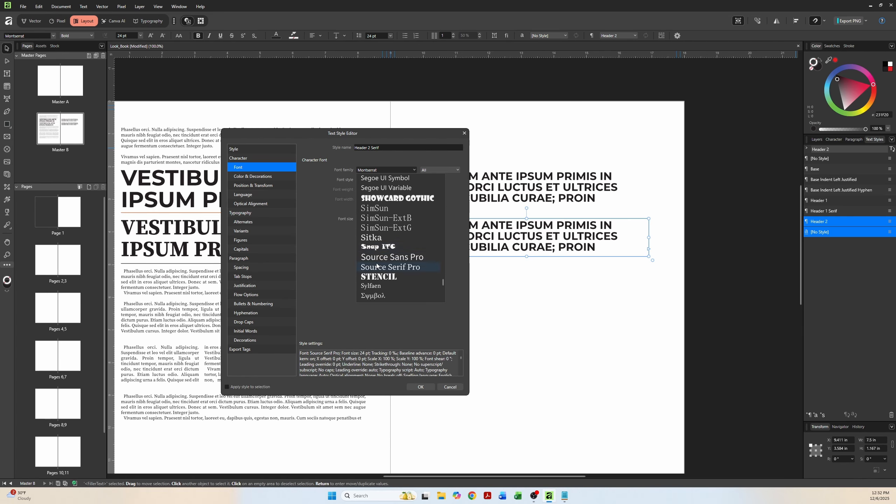
pyautogui.click(377, 267)
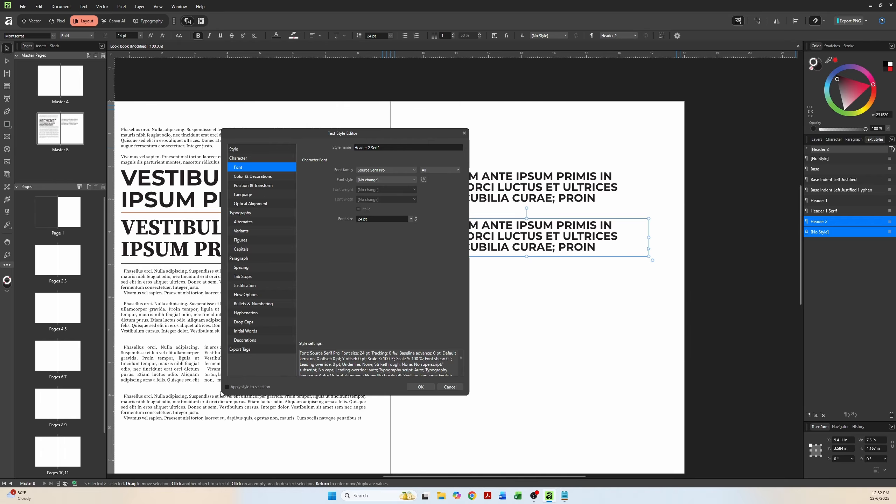
pyautogui.click(227, 387)
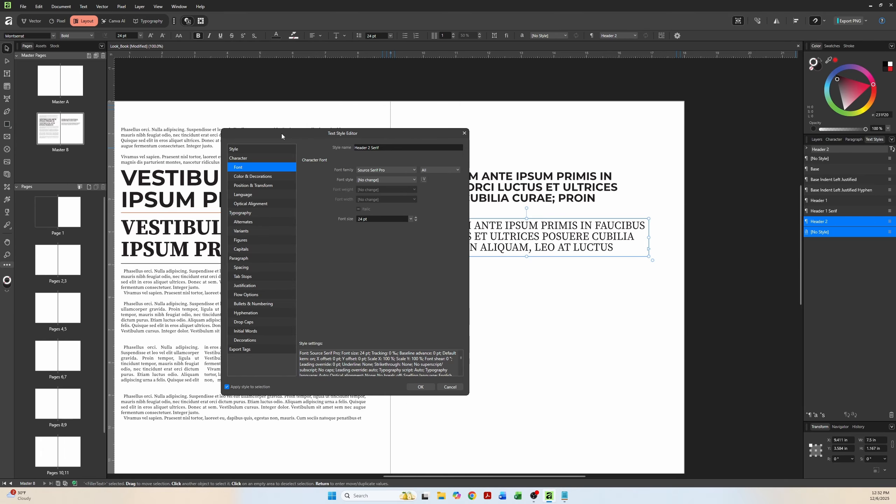
pyautogui.moveTo(281, 133); pyautogui.dragTo(179, 108)
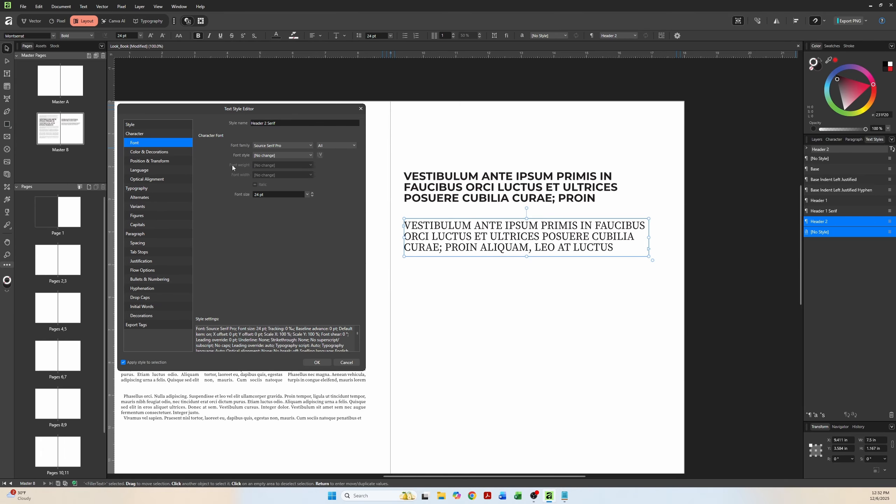
pyautogui.click(307, 363)
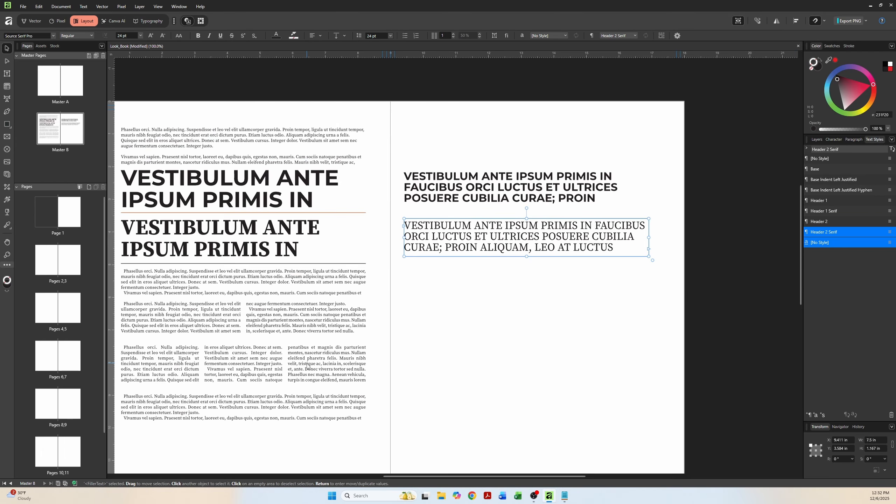
# - With the Base style active, draw a single-column text frame about 2.57 by 1.65 in below the Header 2 Serif heading
pyautogui.click(406, 279)
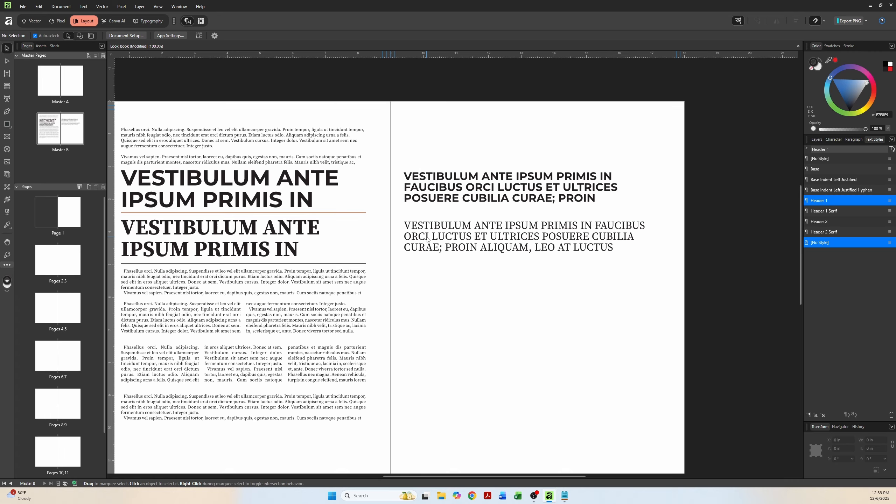
pyautogui.click(817, 169)
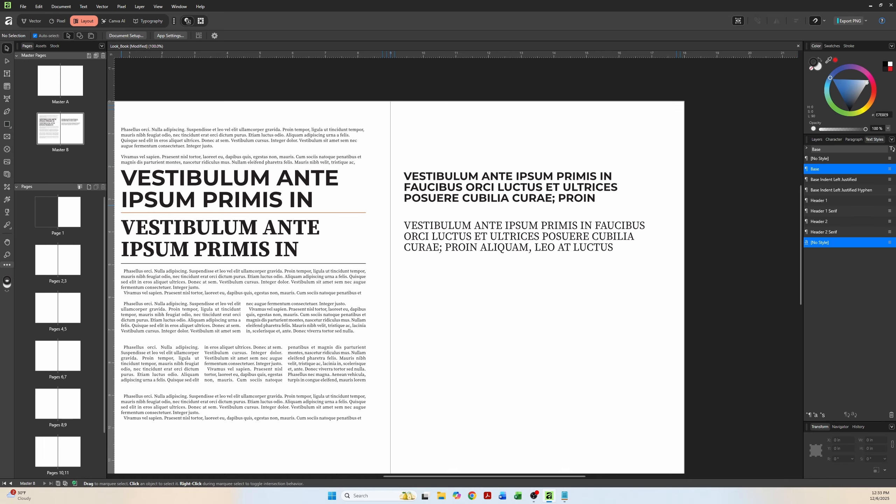
pyautogui.click(5, 75)
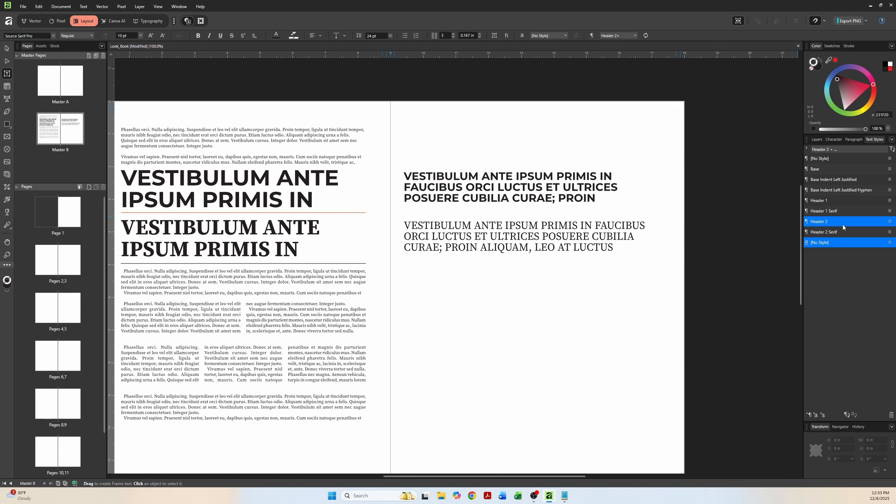
pyautogui.click(828, 168)
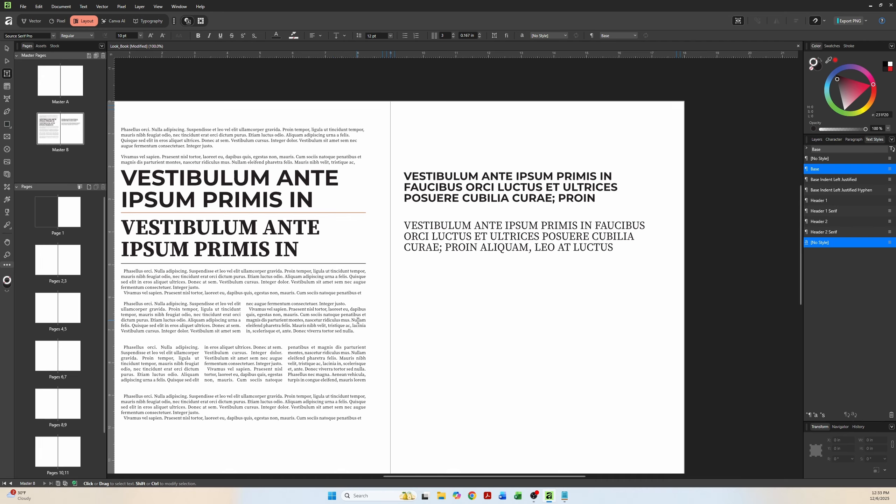
pyautogui.moveTo(408, 267); pyautogui.dragTo(493, 322)
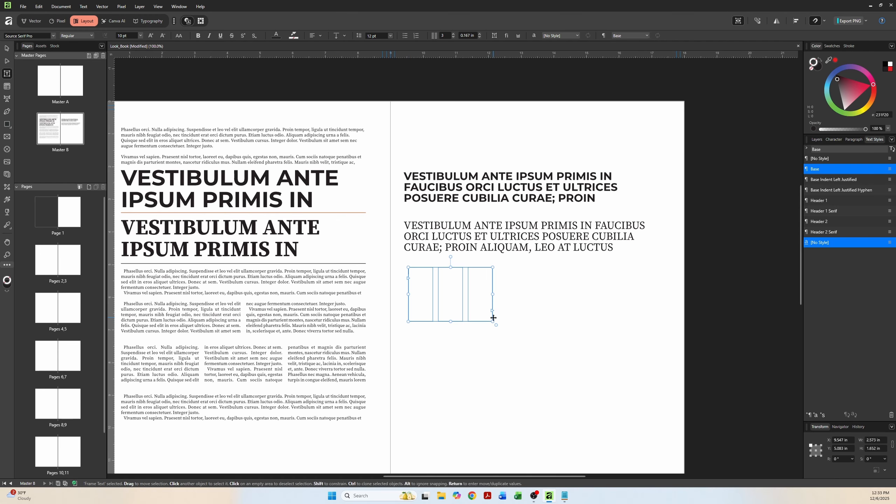
pyautogui.click(452, 37)
pyautogui.click(453, 38)
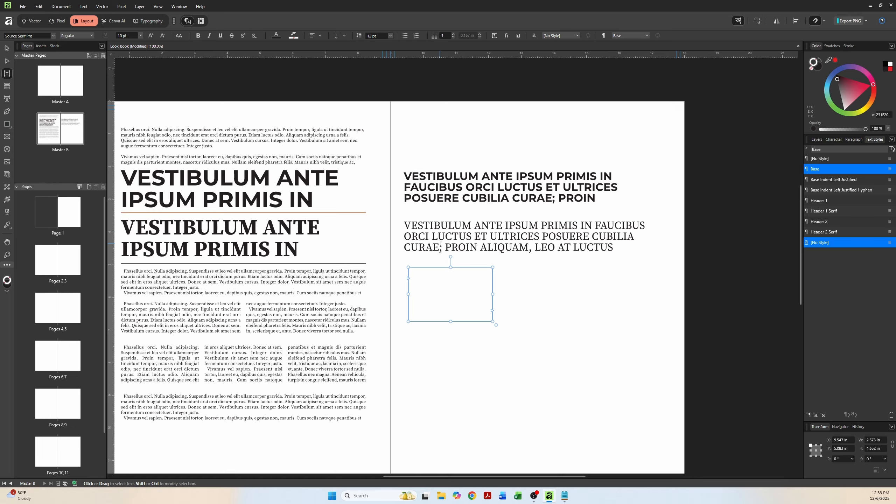
pyautogui.write('Section Bullet')
pyautogui.press('BackSpace')
pyautogui.press('BackSpace')
pyautogui.press('BackSpace')
pyautogui.press('BackSpace')
pyautogui.press('BackSpace')
pyautogui.press('BackSpace')
pyautogui.press('BackSpace')
pyautogui.press('BackSpace')
pyautogui.press('BackSpace')
pyautogui.press('BackSpace')
pyautogui.press('BackSpace')
pyautogui.press('BackSpace')
pyautogui.press('BackSpace')
# - Insert filler text into the empty text frame below the Header 2 Serif heading
pyautogui.rightClick(431, 284)
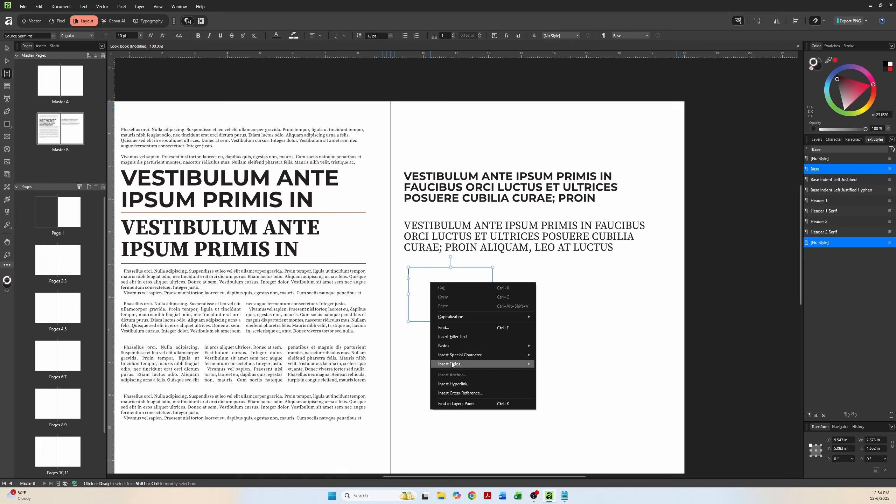
pyautogui.click(423, 276)
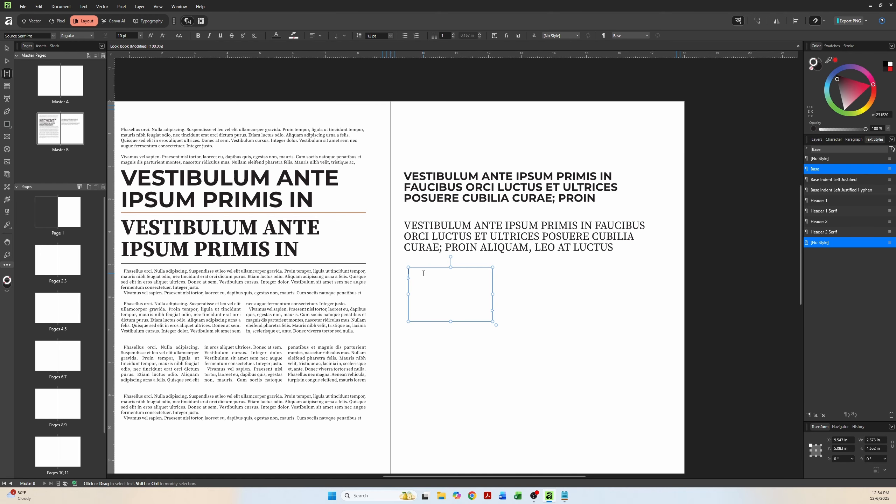
pyautogui.rightClick(423, 276)
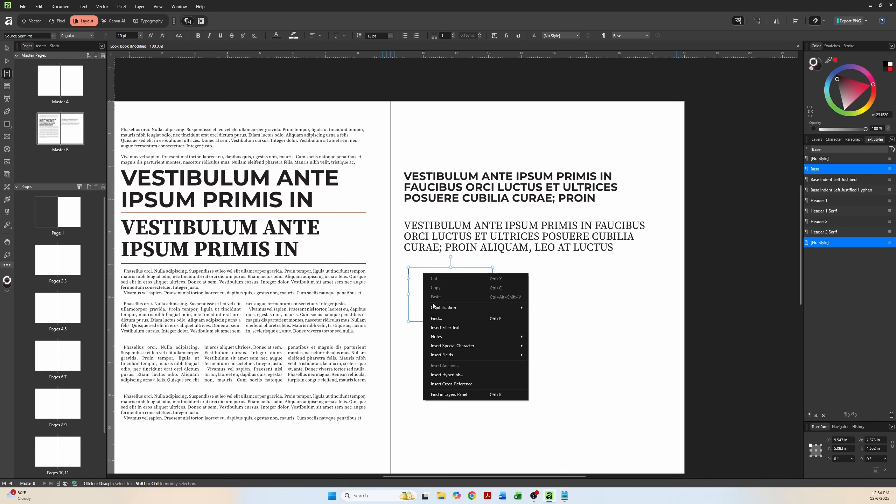
pyautogui.moveTo(442, 347)
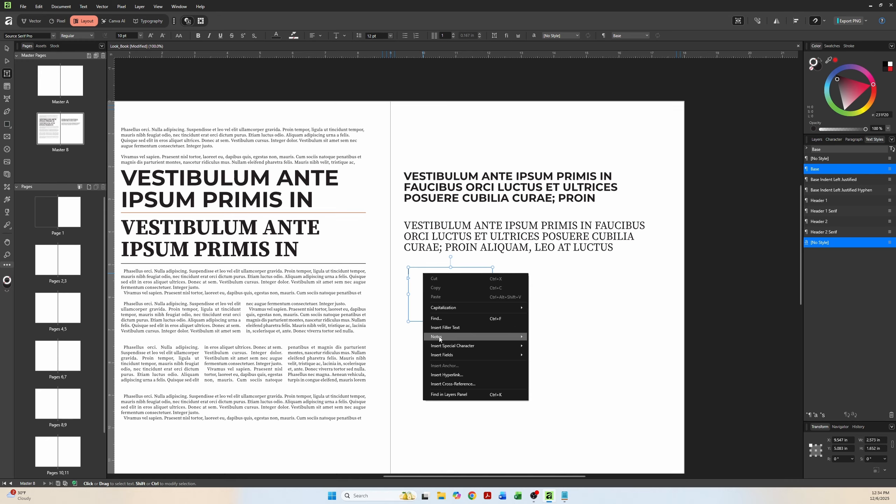
pyautogui.click(439, 328)
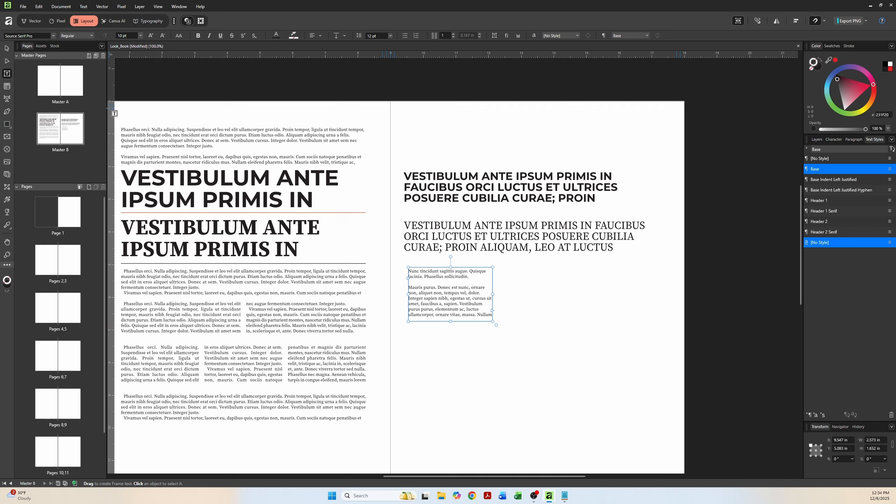
# - Start a new paragraph style based on Base for the selected filler text frame and name it Section Bullet
pyautogui.click(7, 49)
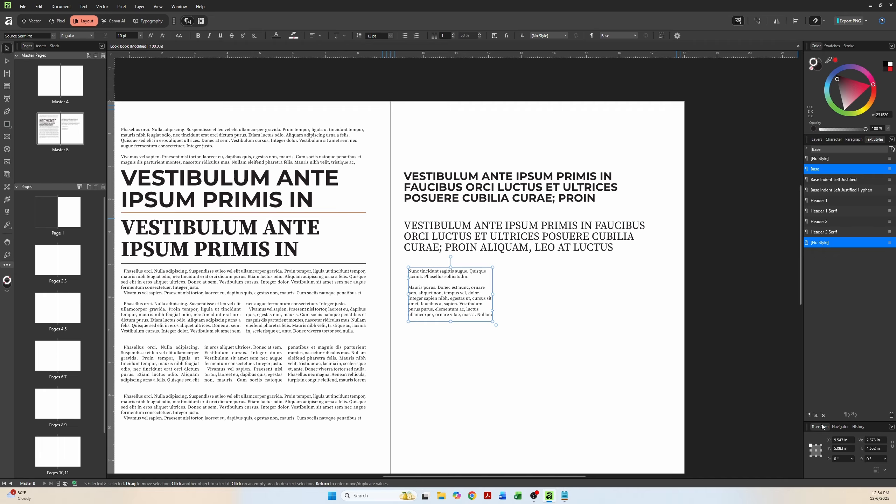
pyautogui.click(810, 415)
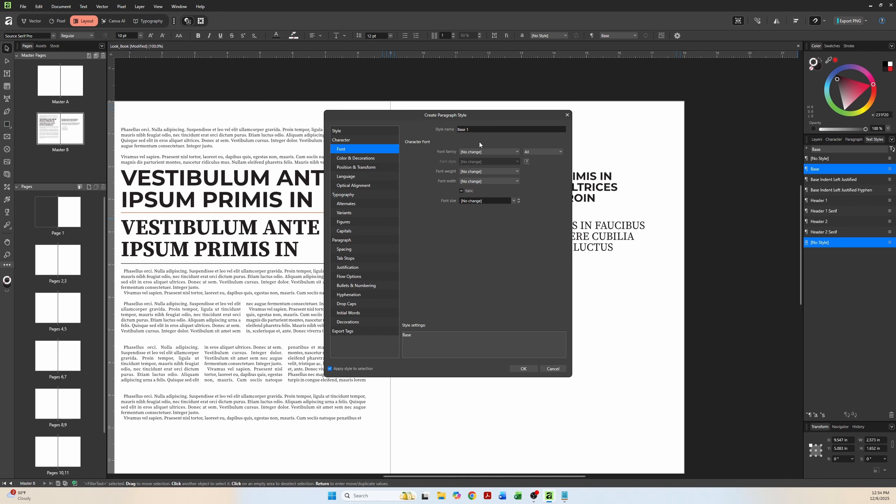
pyautogui.click(472, 129)
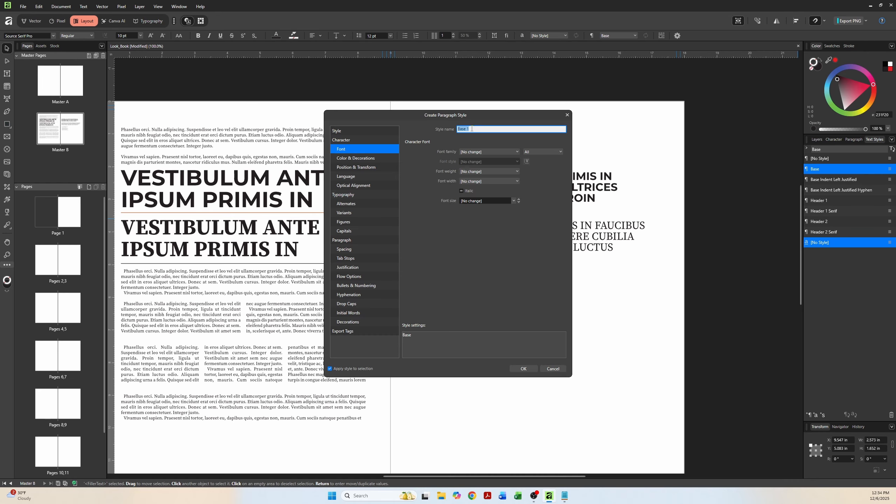
pyautogui.write('Section Bulletion')
# - Set the Section Bullet style's font size to 12 pt and its font weight to Bold
pyautogui.click(473, 201)
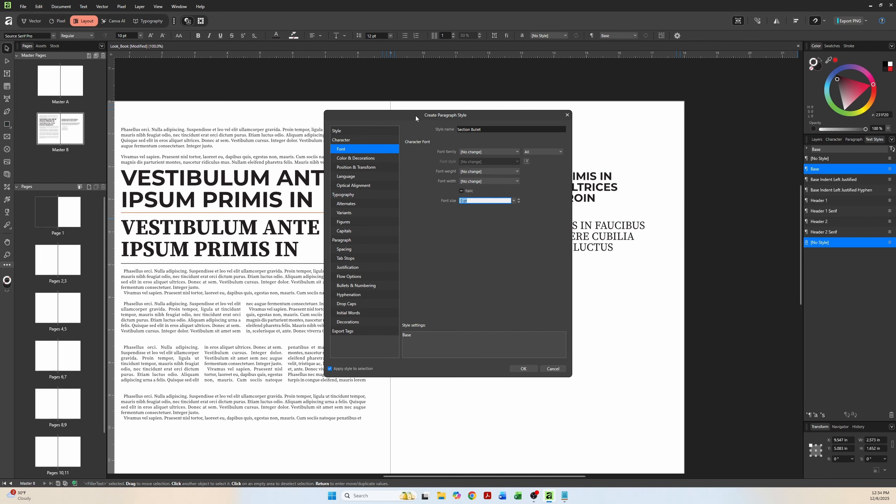
pyautogui.moveTo(415, 118); pyautogui.dragTo(206, 141)
pyautogui.write('1')
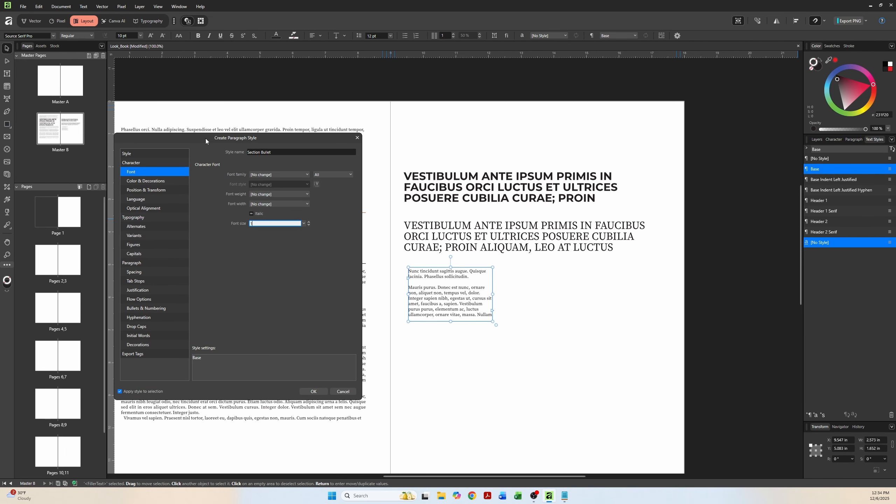
pyautogui.write('2pt')
pyautogui.click(258, 195)
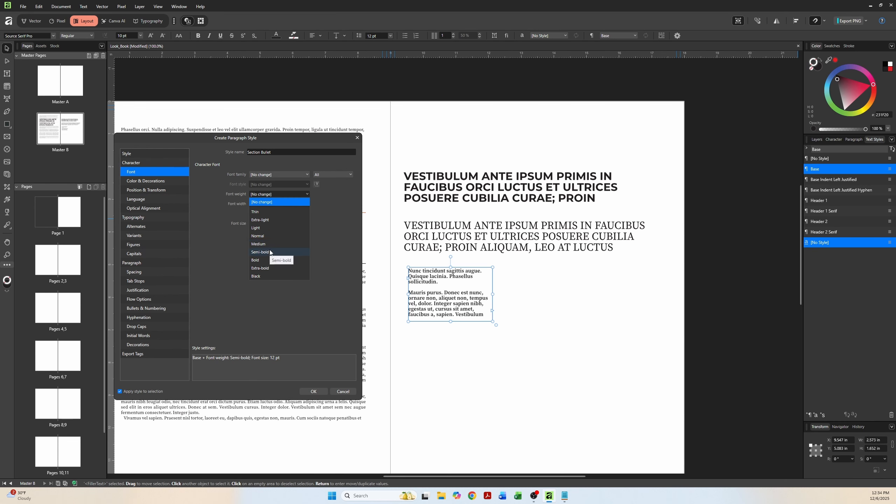
pyautogui.click(262, 261)
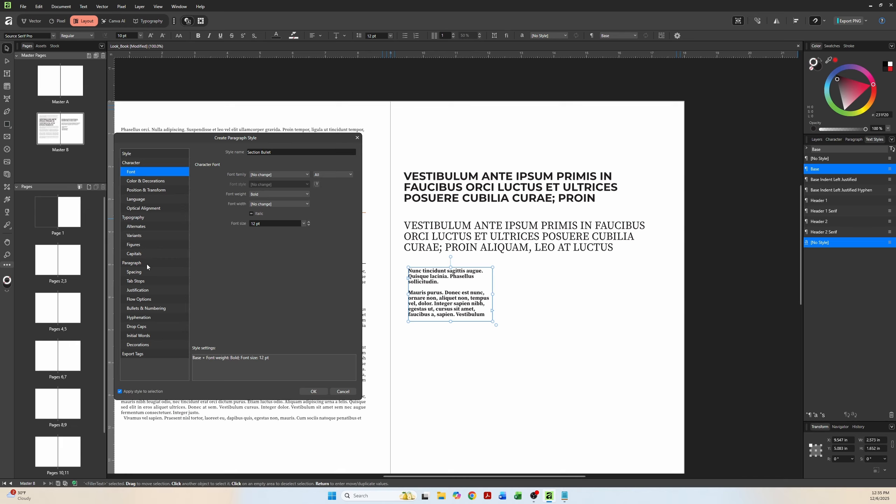
# - Make the Section Bullet style a bullet list with > as the bullet character and a 0.25 in tab stop
pyautogui.click(149, 309)
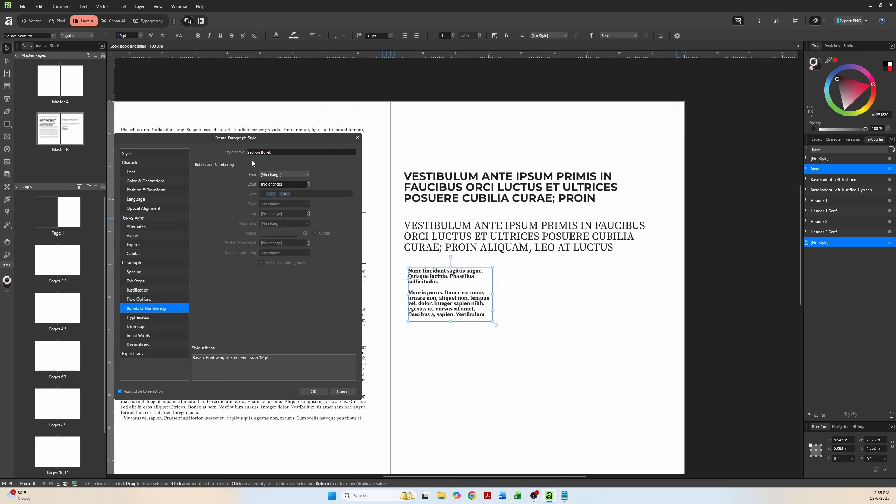
pyautogui.click(266, 175)
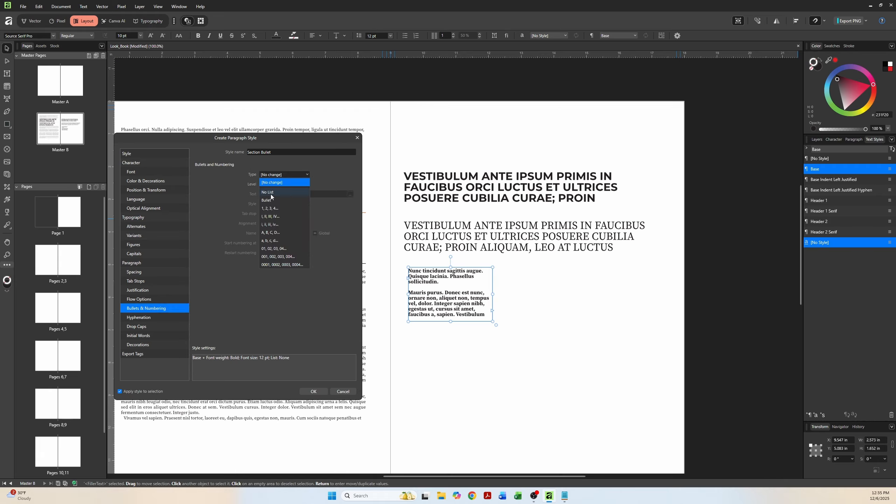
pyautogui.click(274, 206)
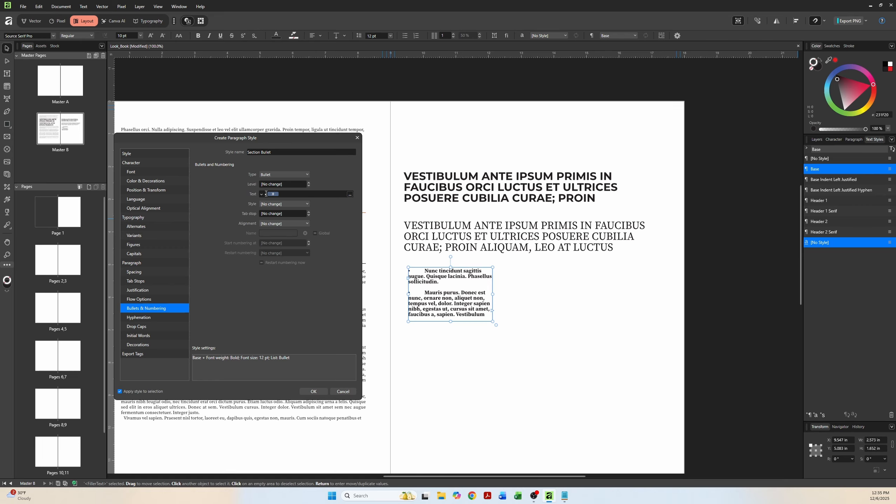
pyautogui.press('BackSpace')
pyautogui.write('>')
pyautogui.click(273, 214)
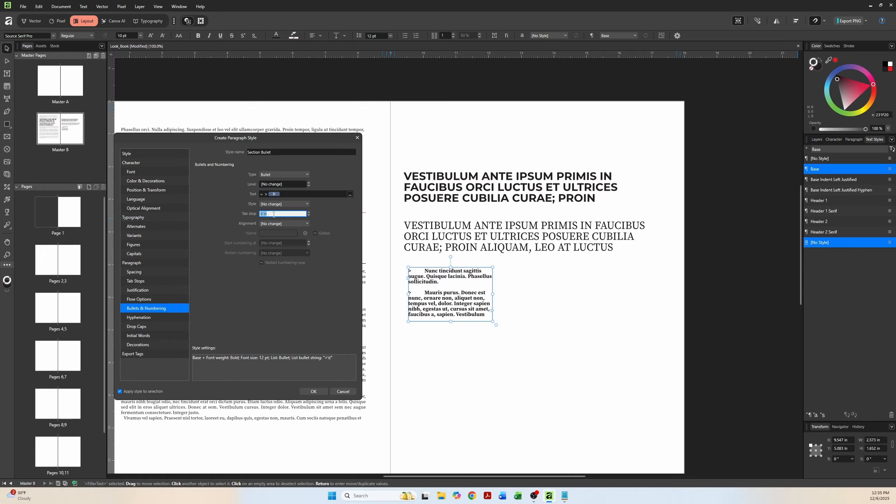
pyautogui.write('2')
pyautogui.write('.25')
pyautogui.press('Tab')
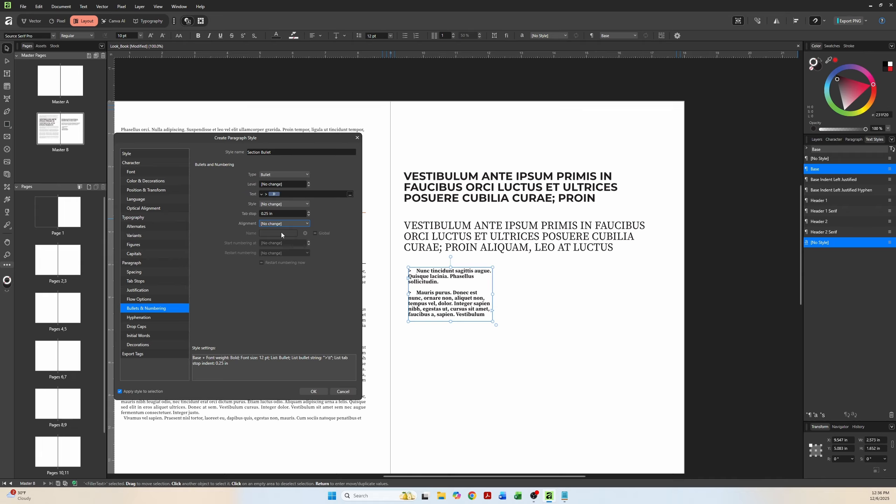
# - Set the Section Bullet style's left indent to 0.25 in and first line indent to 0 in
pyautogui.click(129, 273)
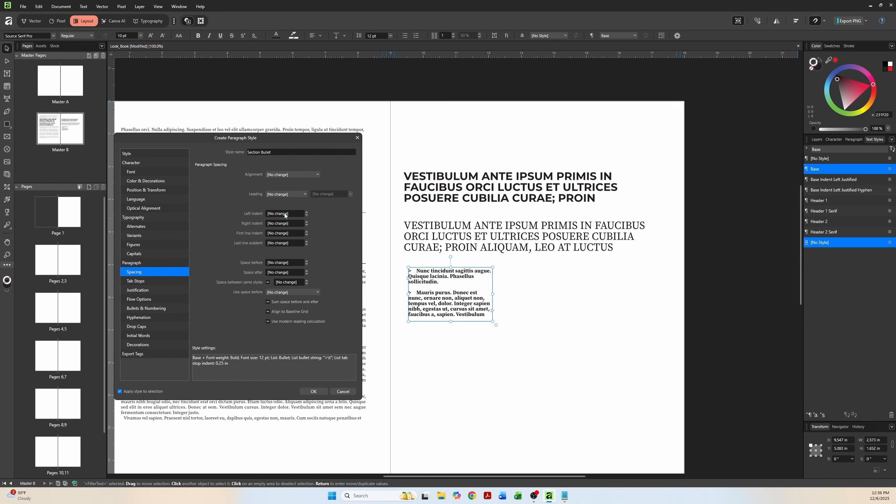
pyautogui.write('0.25')
pyautogui.press('Tab')
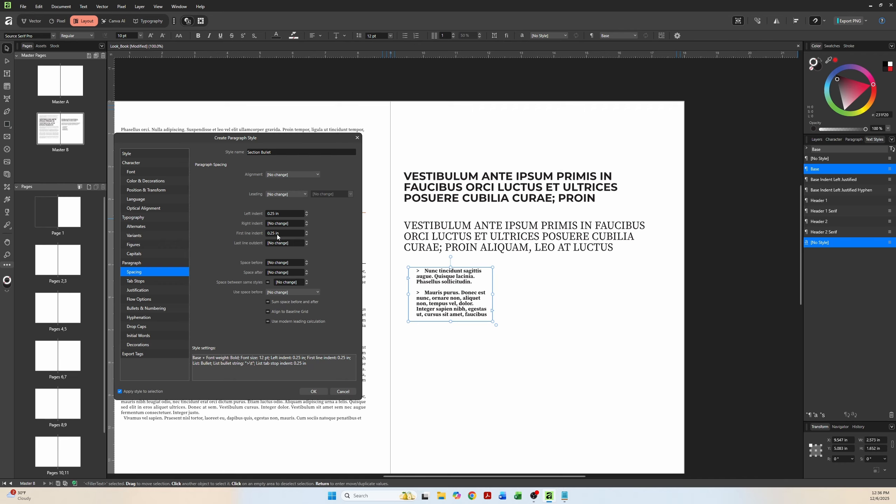
pyautogui.click(244, 232)
pyautogui.write('0')
pyautogui.press('Tab')
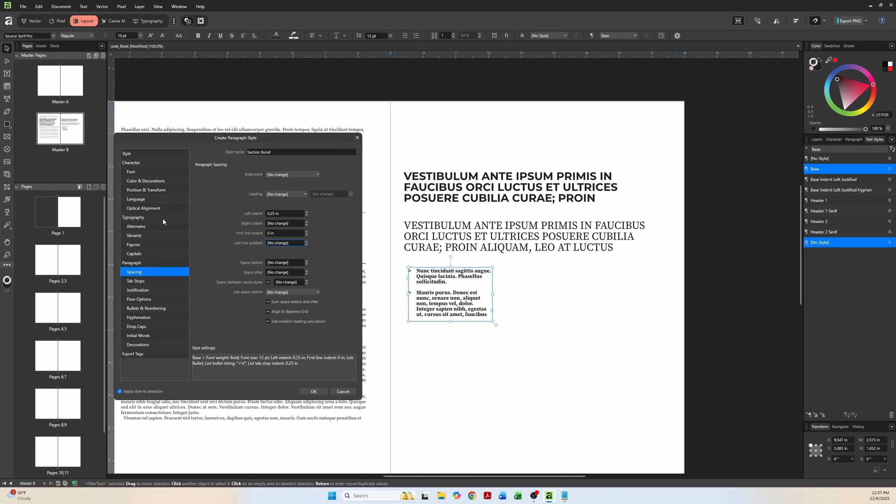
# - Set the Section Bullet style's capitals to All caps and save the new style
pyautogui.click(130, 253)
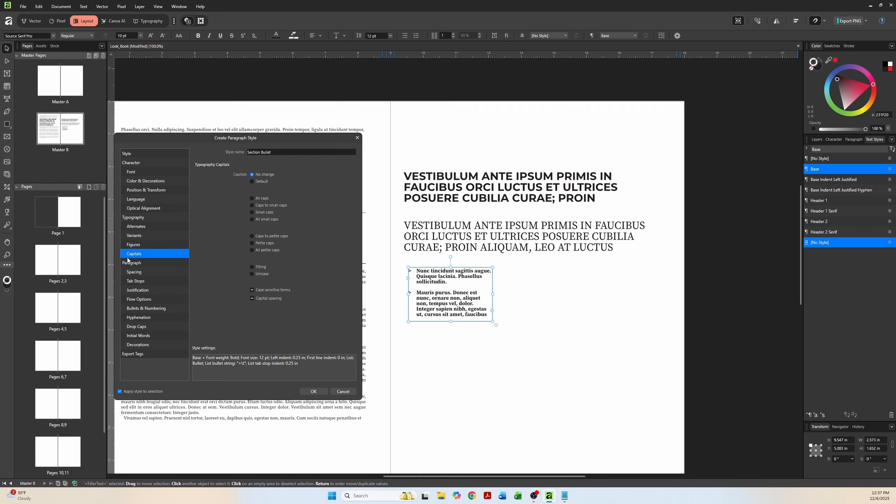
pyautogui.click(252, 199)
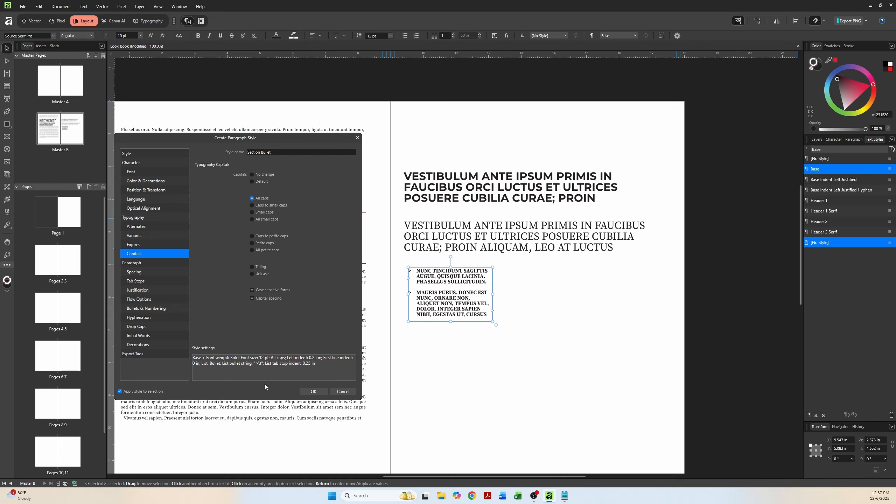
pyautogui.click(304, 393)
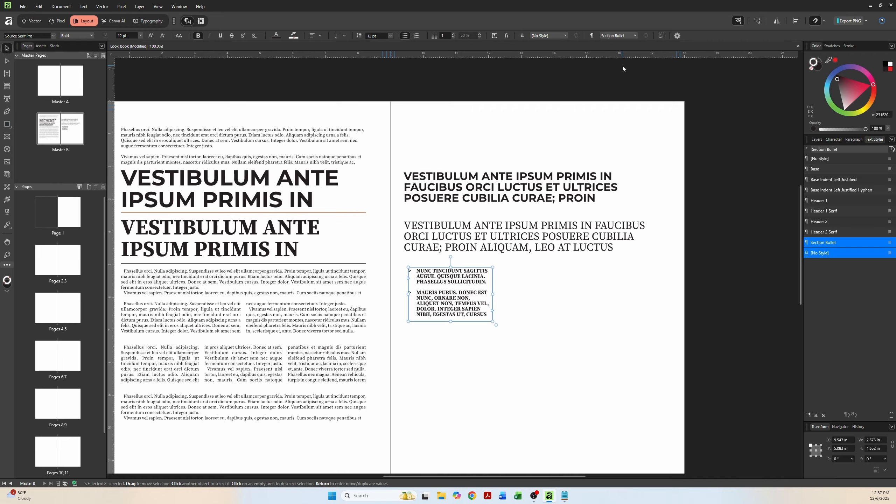
# - Apply the Base style, then draw a second text frame about 2.66 by 1.56 in beside the first and insert filler text
pyautogui.click(823, 170)
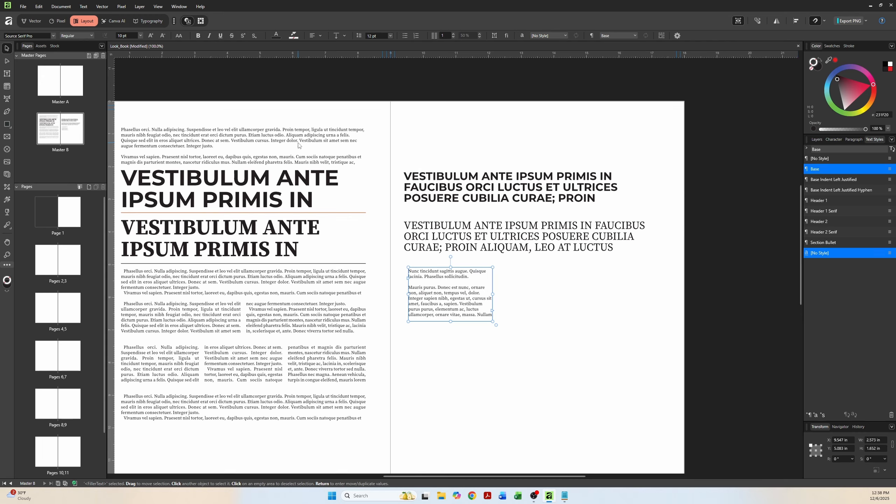
pyautogui.click(8, 70)
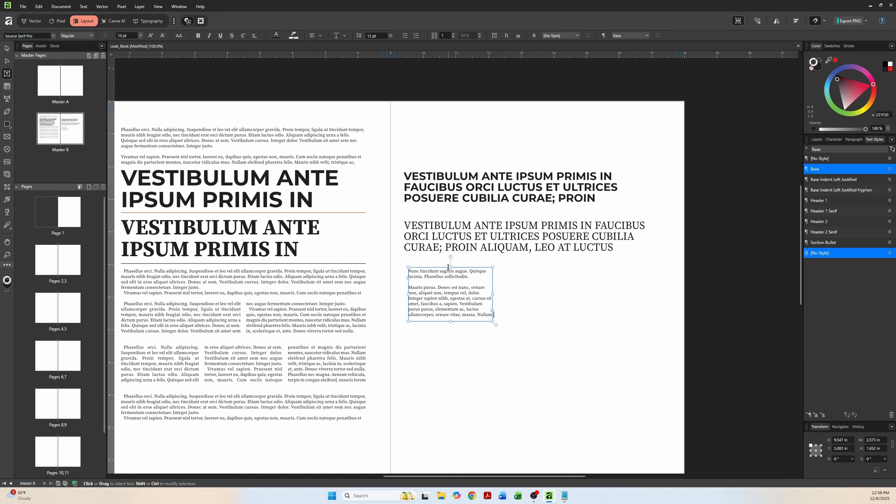
pyautogui.moveTo(505, 267); pyautogui.dragTo(591, 318)
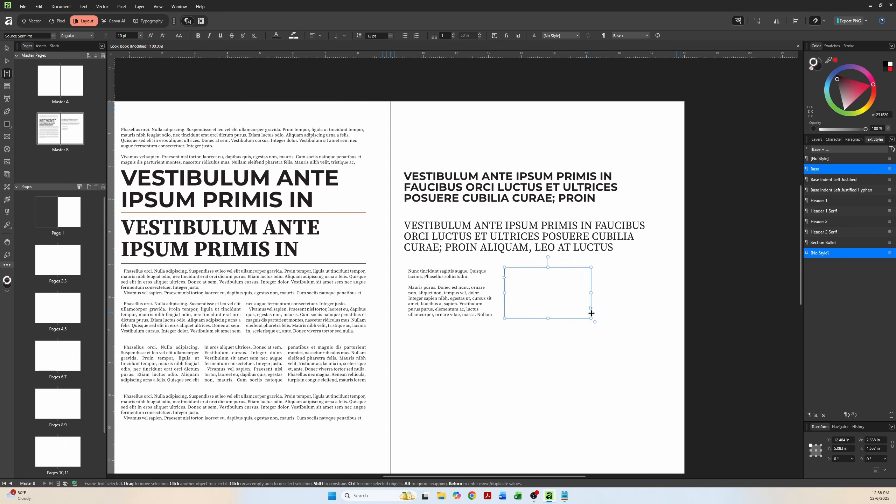
pyautogui.rightClick(510, 279)
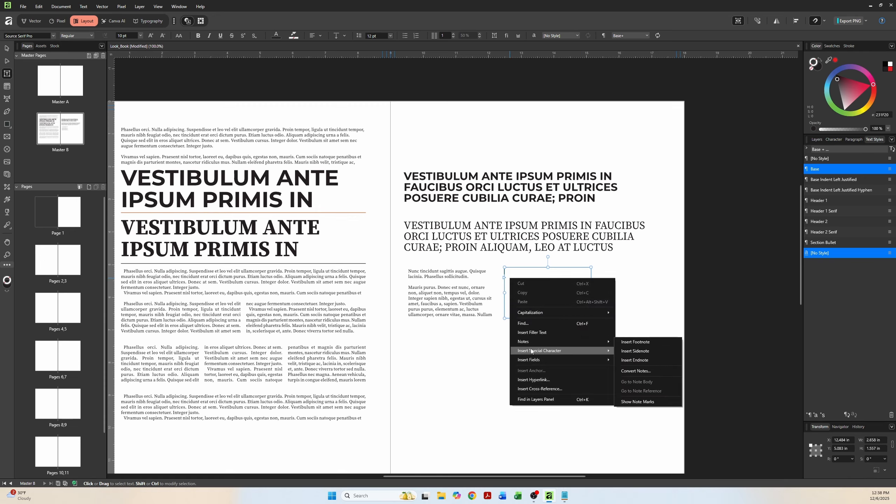
pyautogui.moveTo(531, 353)
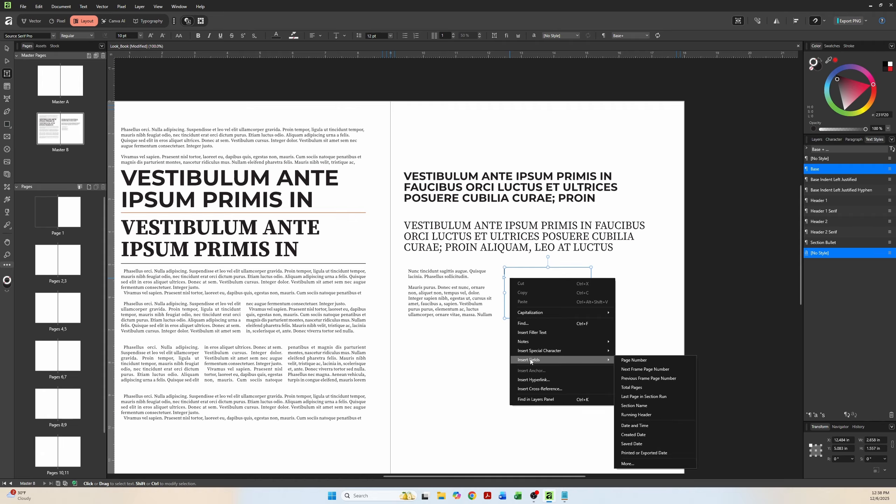
pyautogui.click(532, 332)
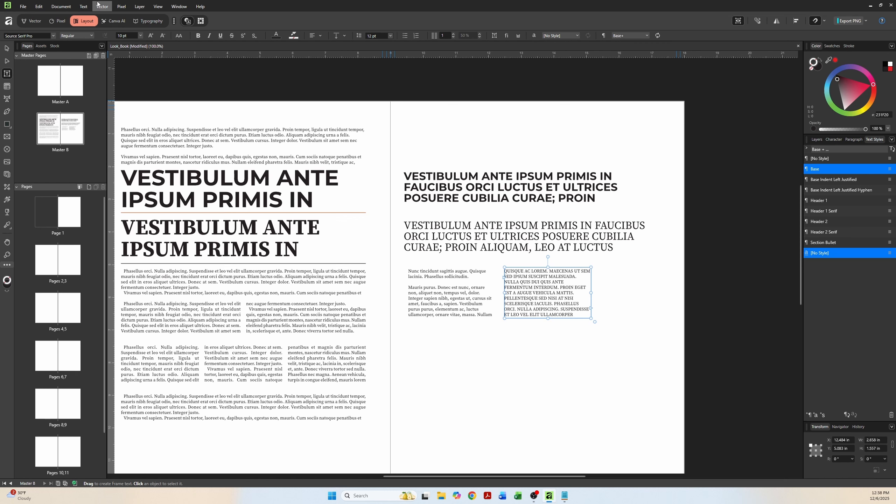
pyautogui.click(86, 8)
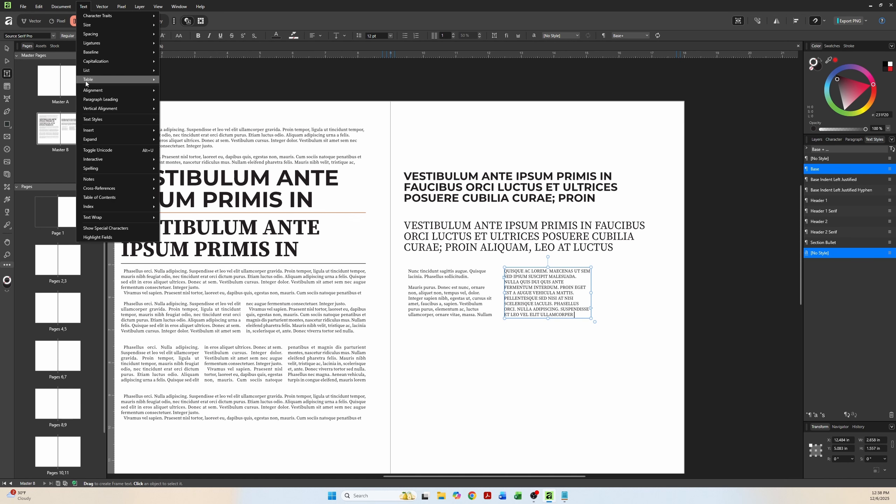
pyautogui.moveTo(104, 129)
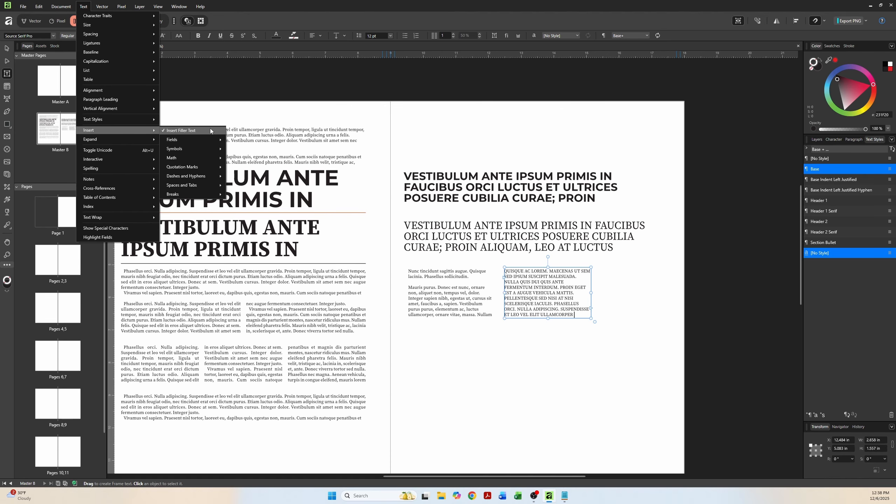
pyautogui.click(211, 119)
# - Select the second small filler-text frame beside the first and switch the workspace to the Typography studio
pyautogui.click(11, 49)
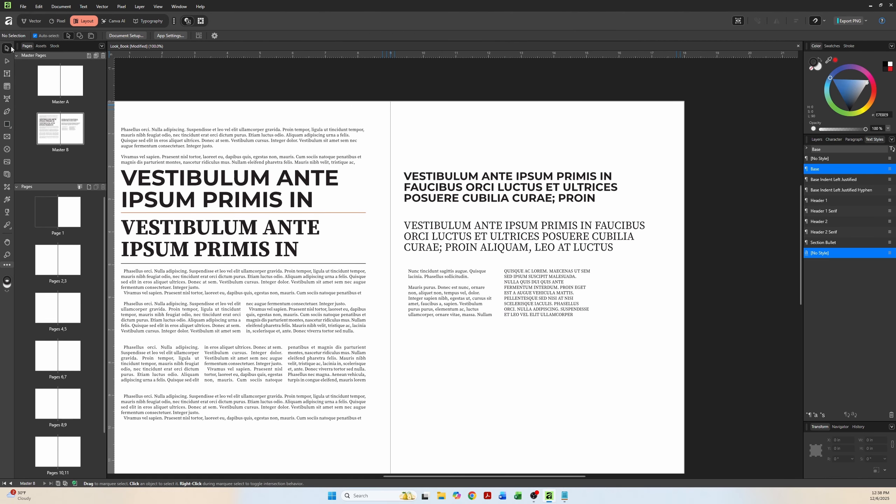
pyautogui.click(541, 301)
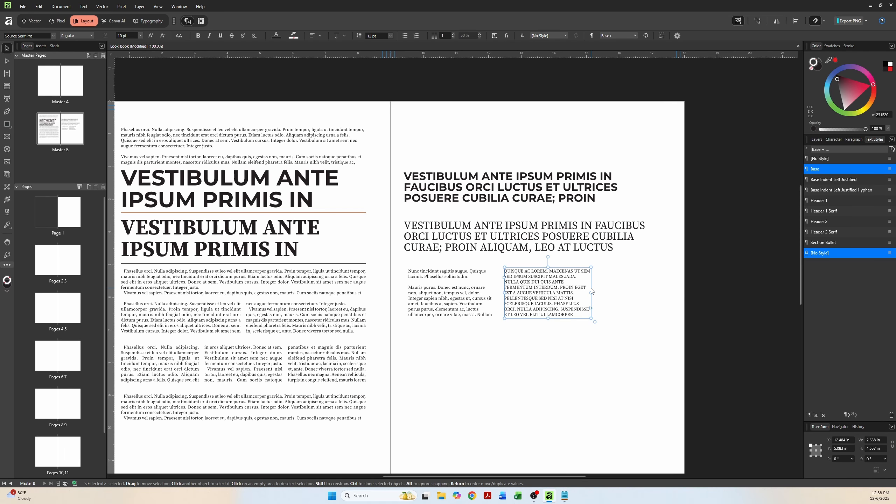
pyautogui.hotkey('ctrl', '+')
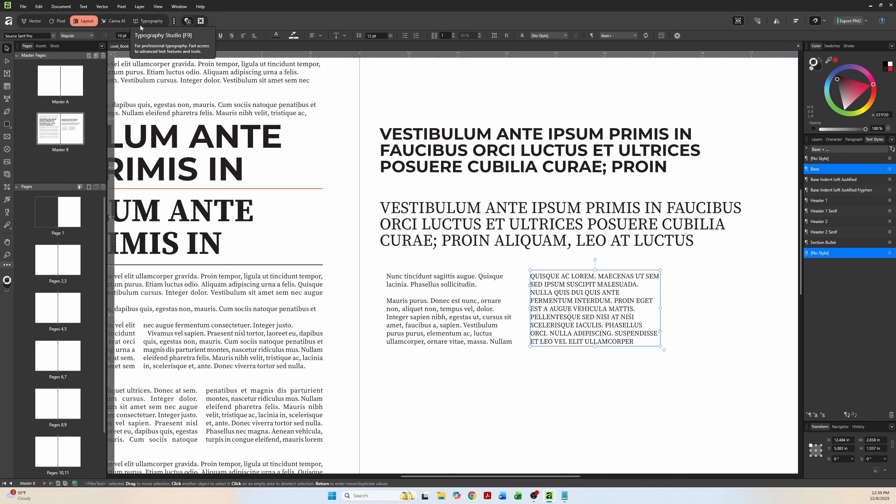
pyautogui.click(176, 23)
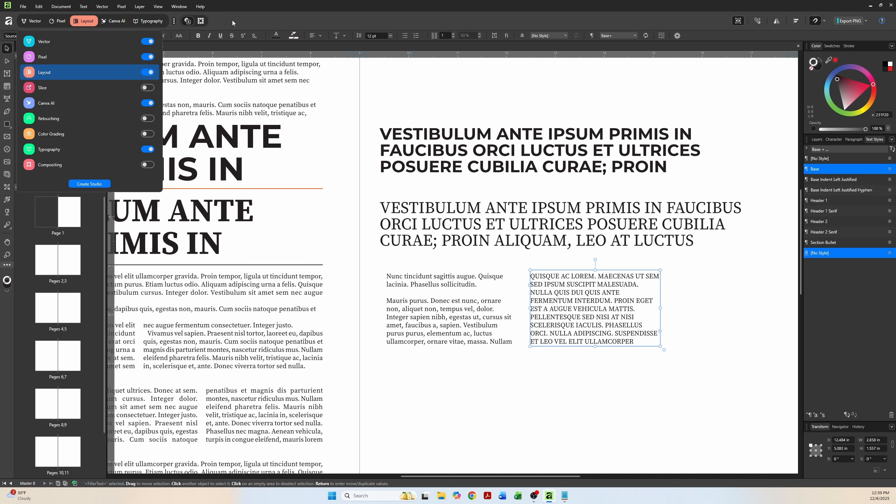
pyautogui.click(233, 7)
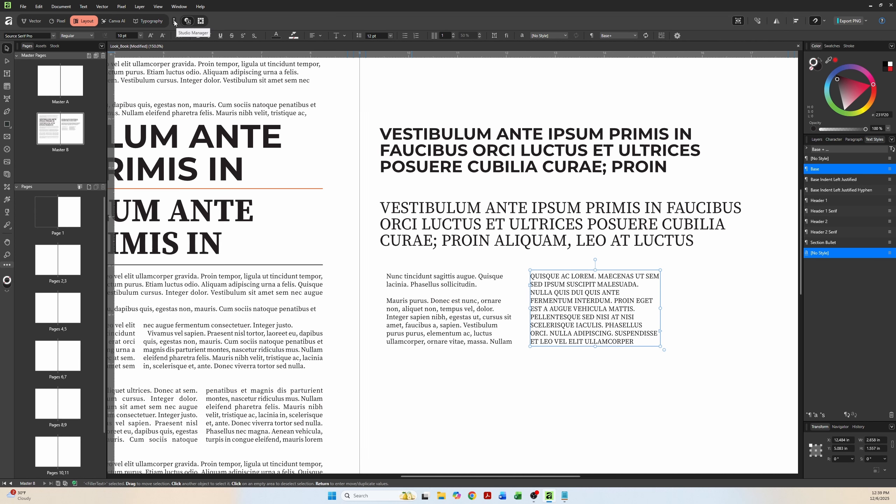
pyautogui.click(152, 21)
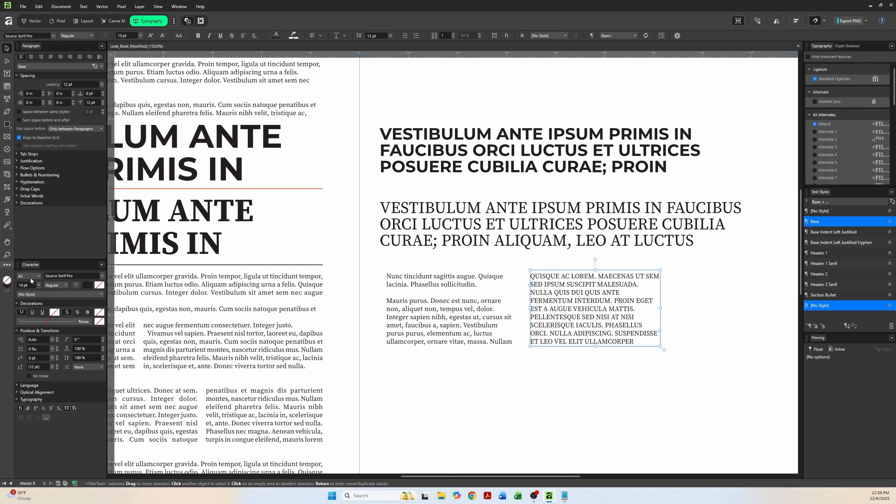
# - Try turning off all caps for the selected frame's text, and switch it back on
pyautogui.click(66, 409)
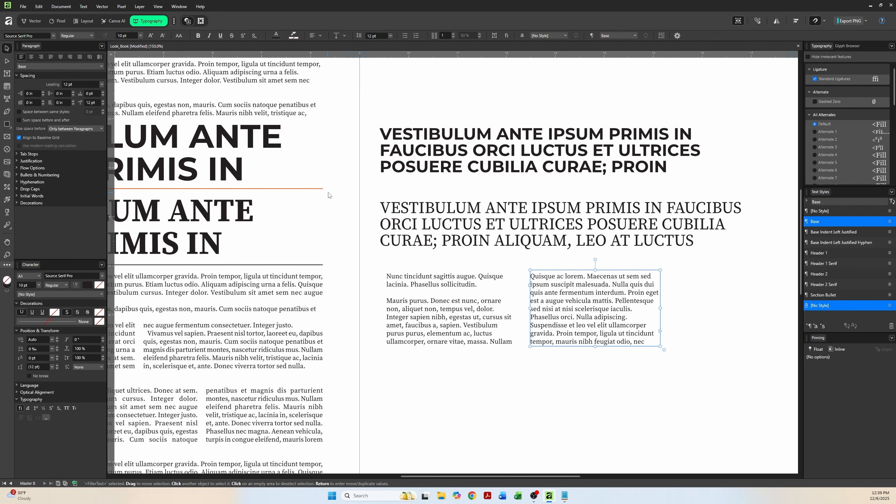
pyautogui.click(355, 204)
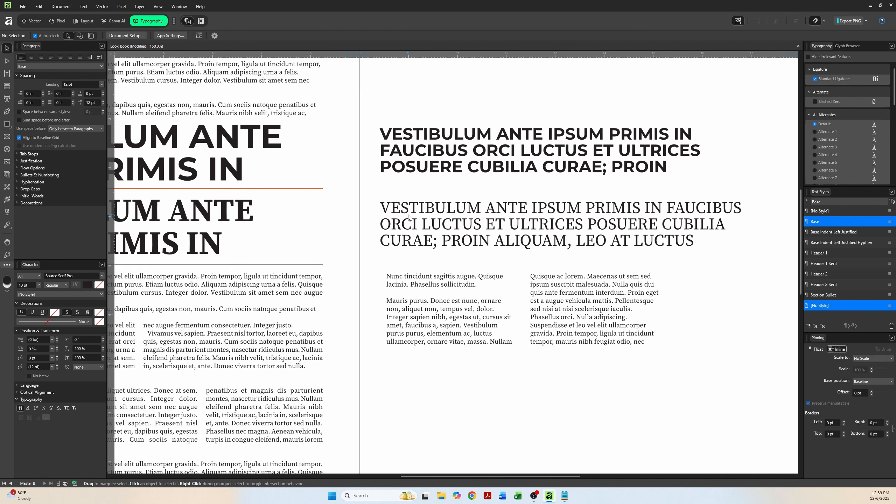
pyautogui.hotkey('ctrl', 'z')
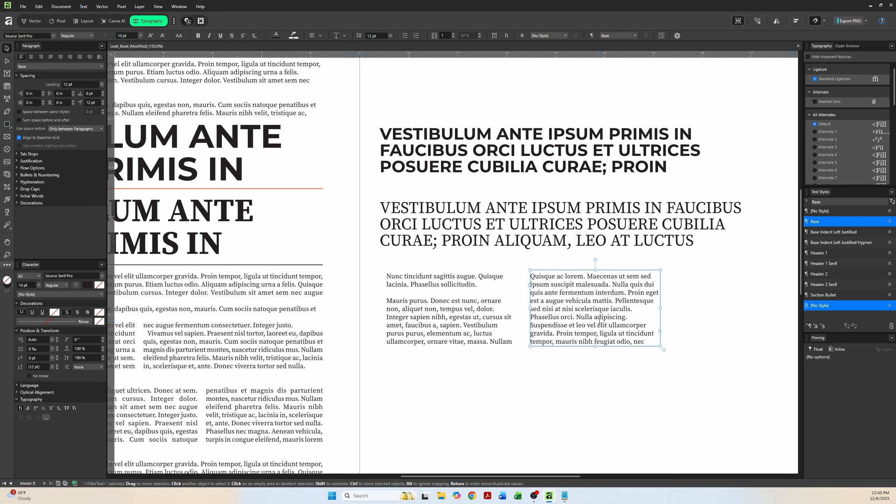
pyautogui.press('t')
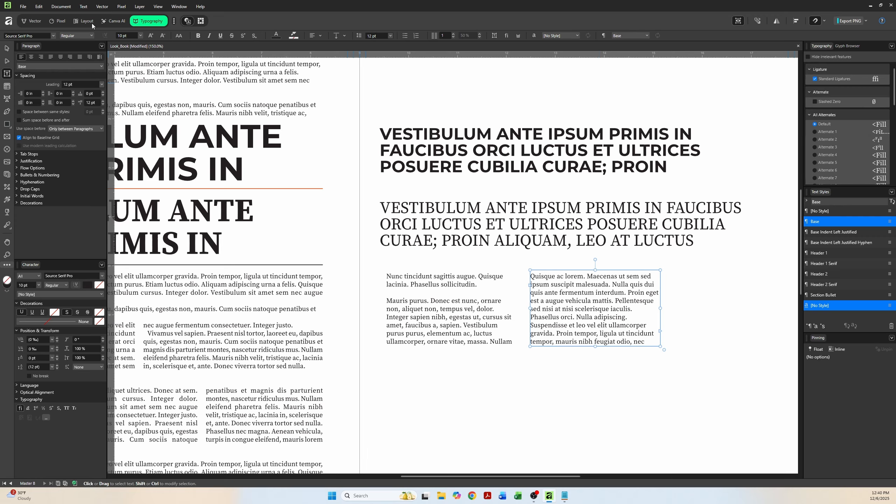
pyautogui.press('Escape')
pyautogui.click(375, 328)
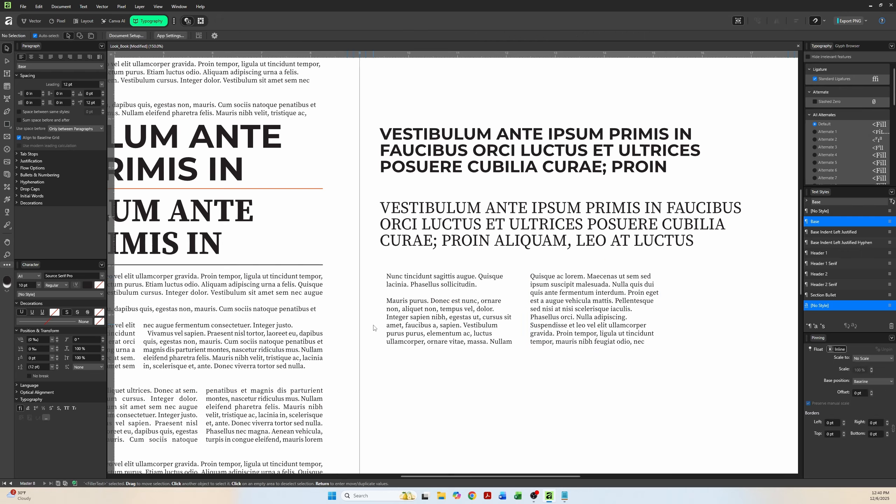
pyautogui.hotkey('ctrl', 'z')
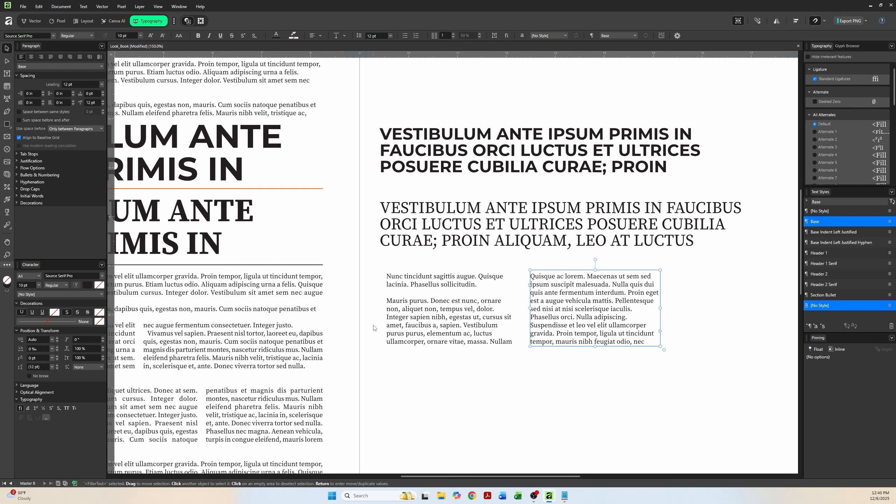
pyautogui.hotkey('ctrl', 'shift', 'k')
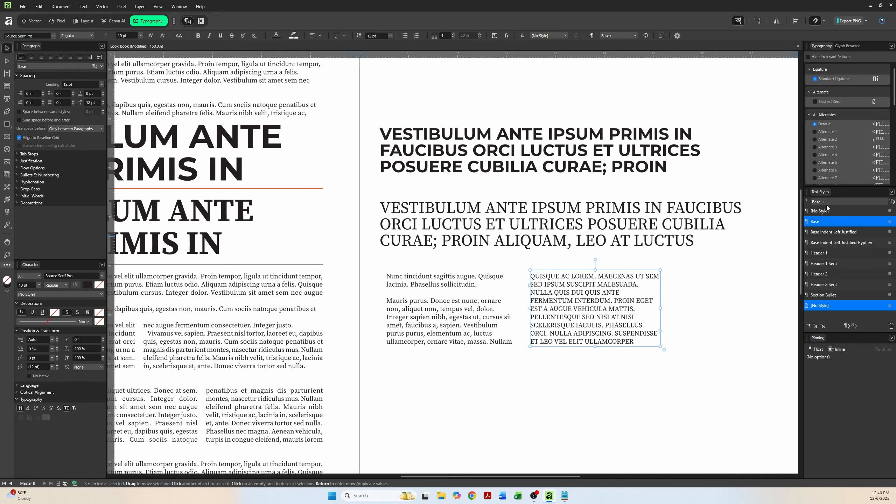
# - Reset the selected text's formatting to plain Base and start a new paragraph style named Caption Align Left
pyautogui.click(891, 202)
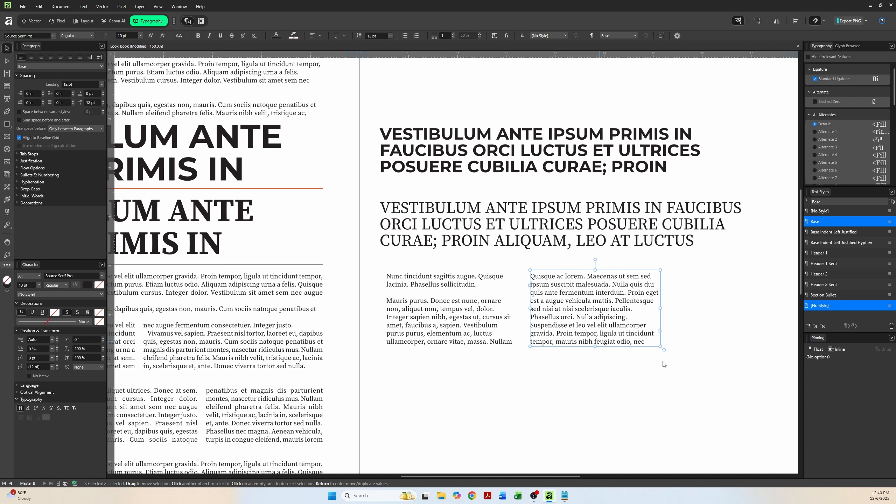
pyautogui.click(808, 325)
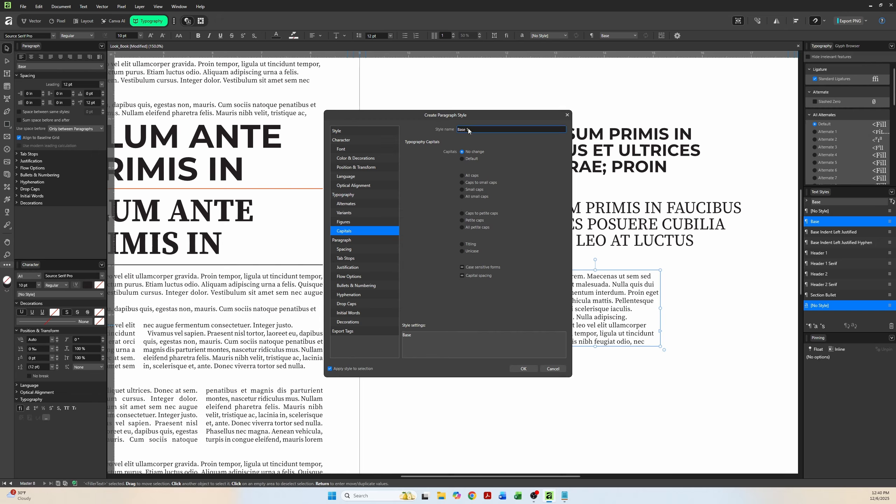
pyautogui.tripleClick(469, 131)
pyautogui.write('C')
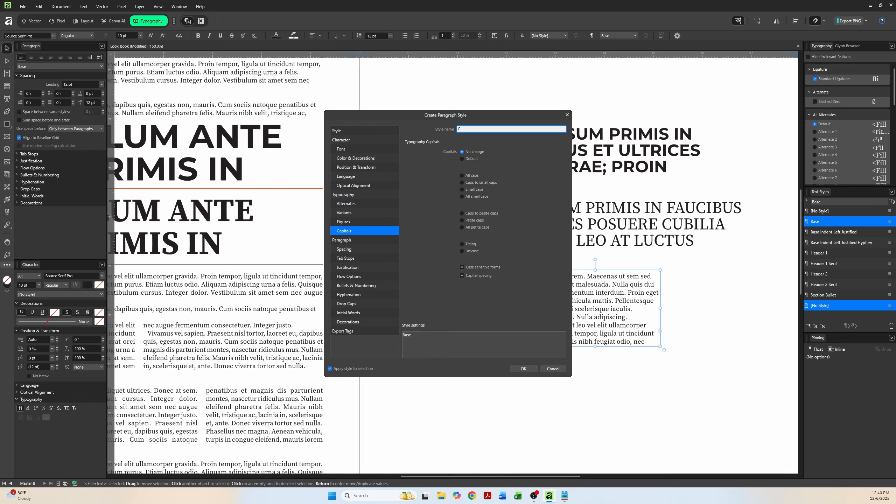
pyautogui.write('aption Align Left')
# - Set the Caption Align Left style's font family to Source Sans Pro and its font size to 9 pt
pyautogui.click(349, 141)
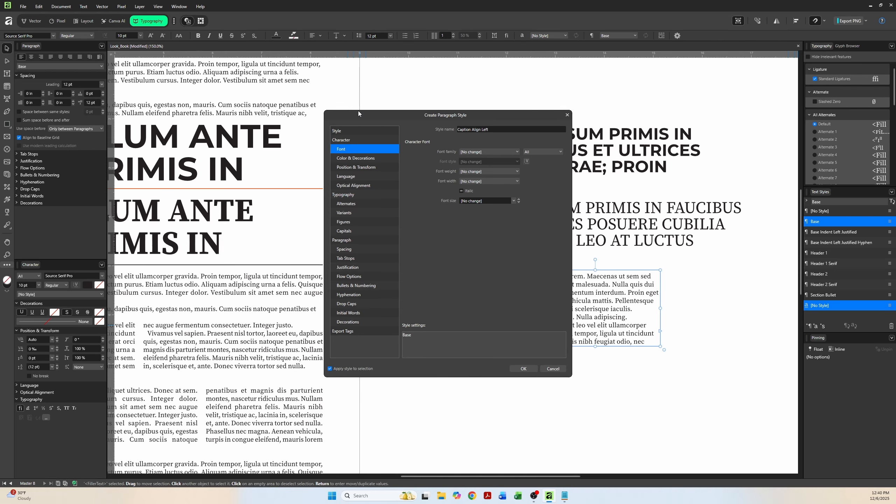
pyautogui.moveTo(359, 112); pyautogui.dragTo(278, 117)
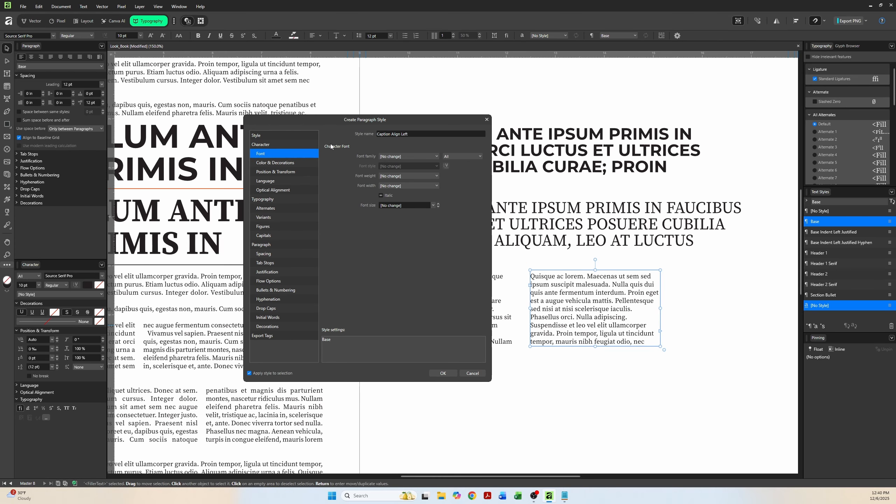
pyautogui.click(387, 158)
pyautogui.scroll(-10, 410, 221)
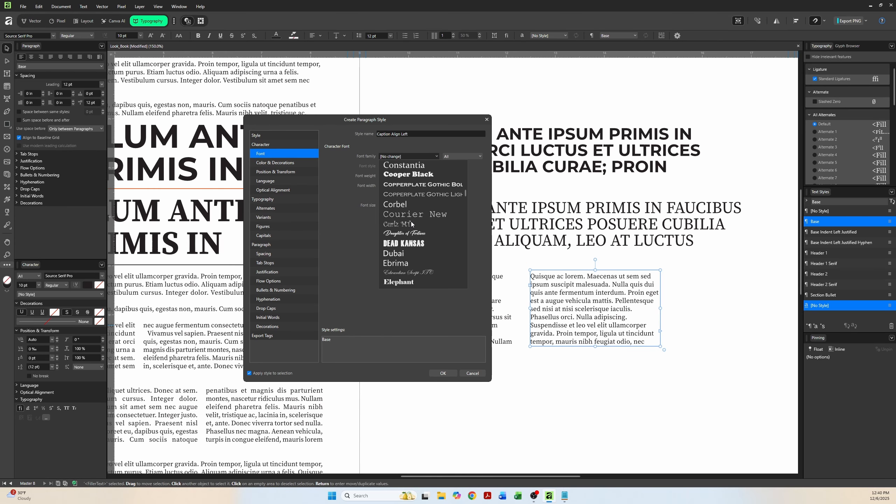
pyautogui.scroll(-20, 411, 222)
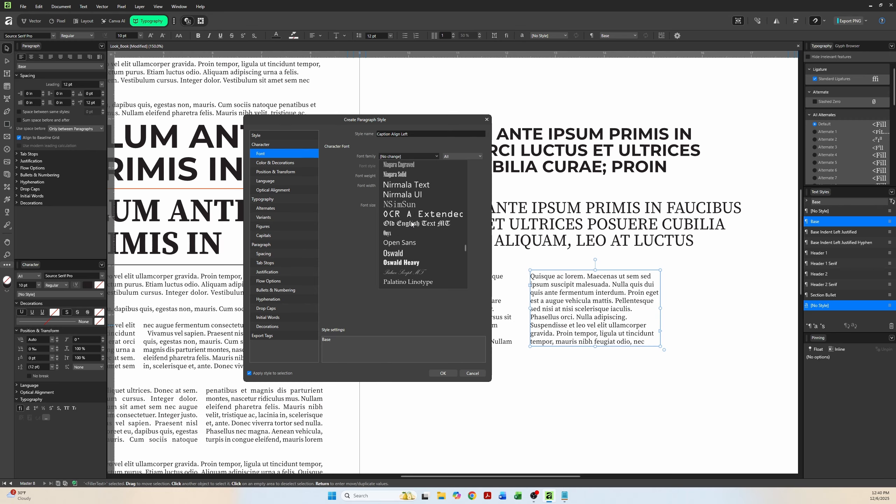
pyautogui.scroll(-6, 411, 223)
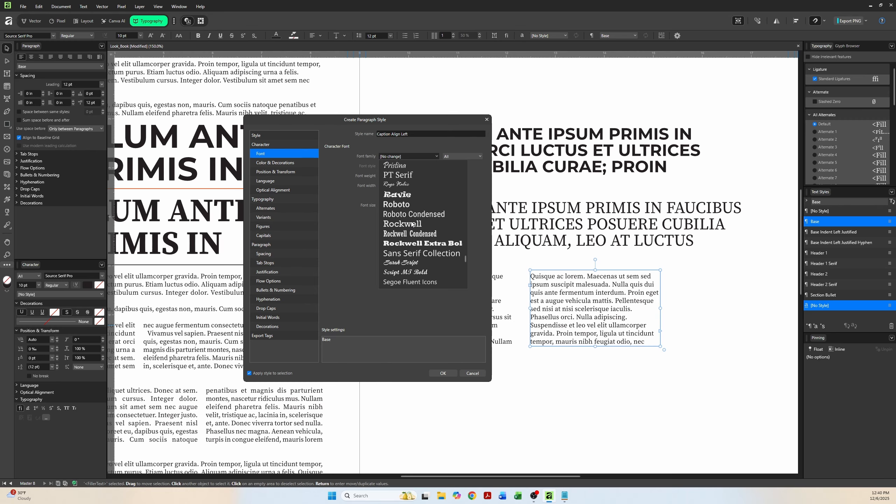
pyautogui.scroll(-8, 412, 223)
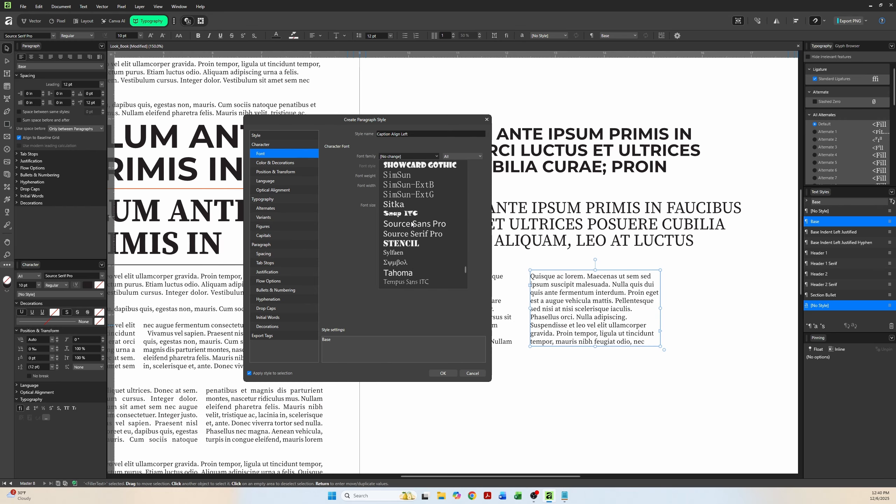
pyautogui.click(411, 224)
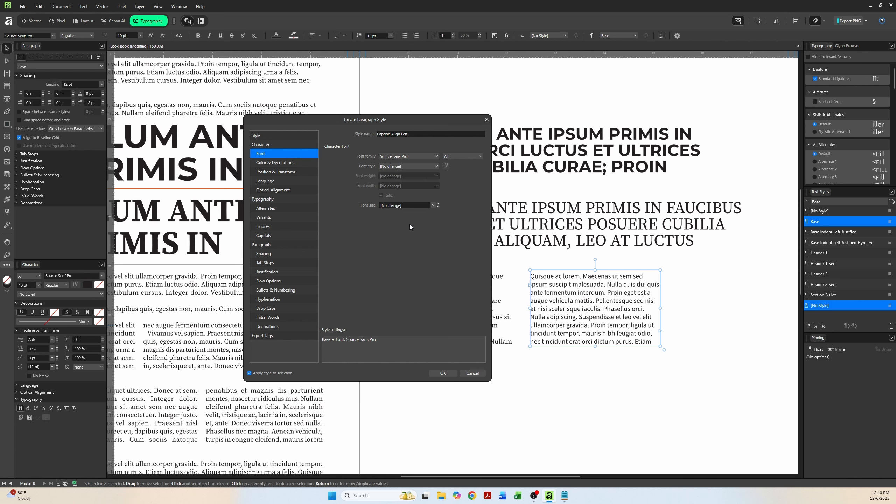
pyautogui.click(387, 205)
pyautogui.write('9pt')
pyautogui.press('Return')
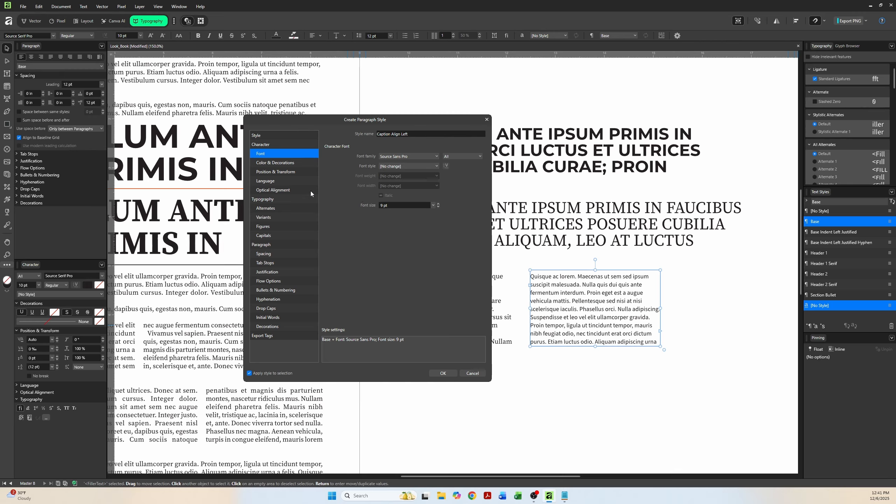
# - Set the Caption Align Left style's leading to Exactly 12 pt
pyautogui.click(269, 254)
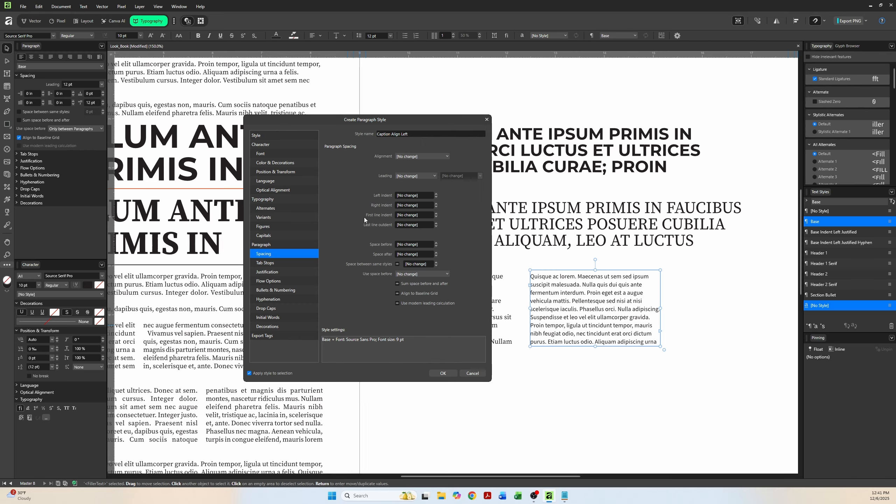
pyautogui.click(396, 177)
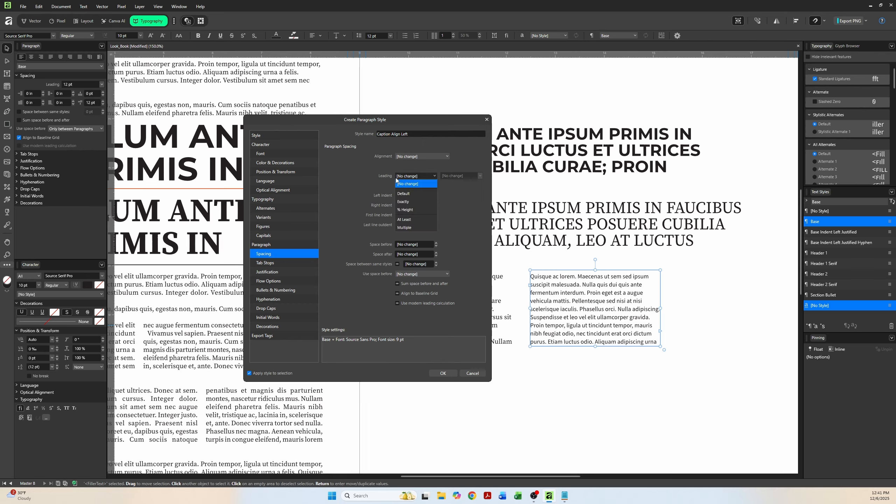
pyautogui.click(399, 202)
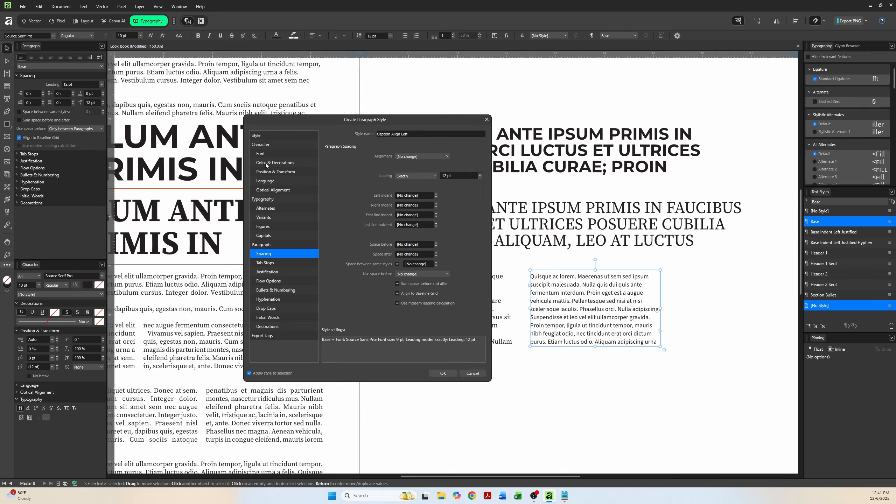
# - Set the Caption Align Left style's font style to Bold and save the new style
pyautogui.click(263, 154)
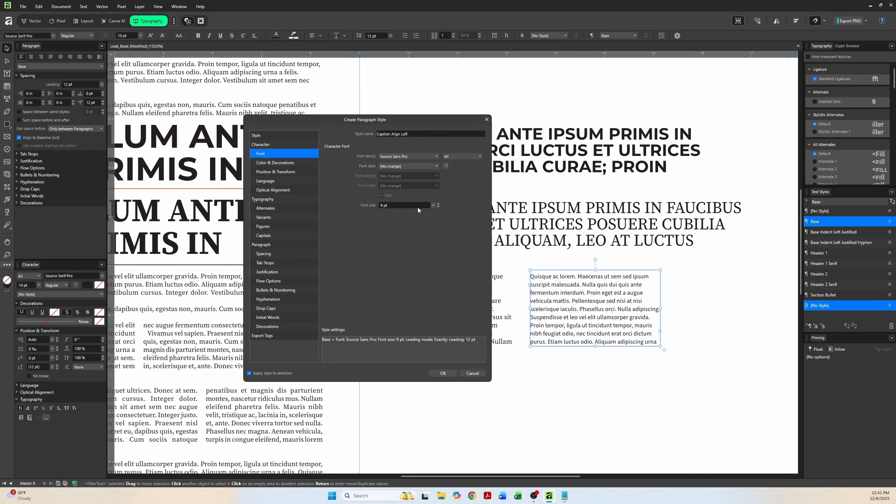
pyautogui.click(405, 166)
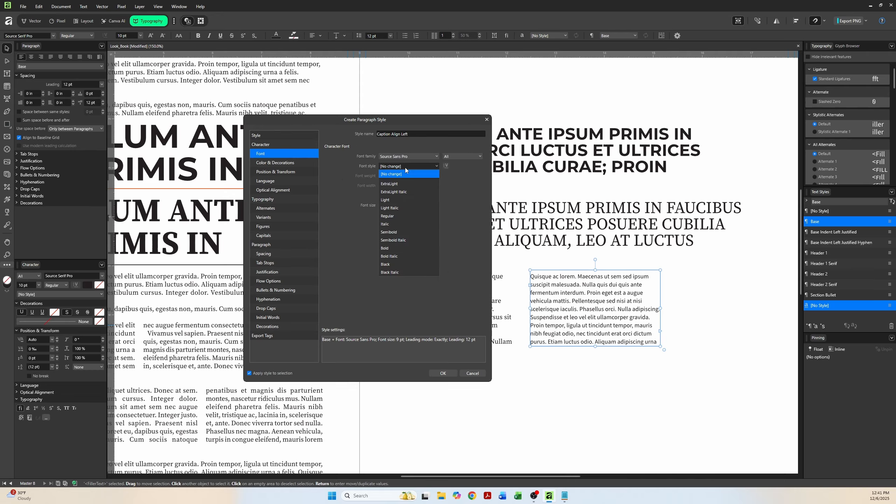
pyautogui.click(401, 248)
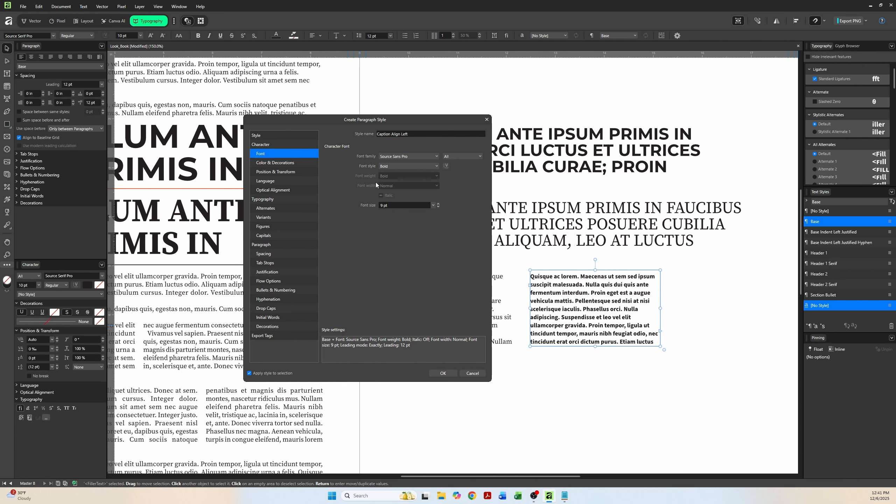
pyautogui.click(441, 373)
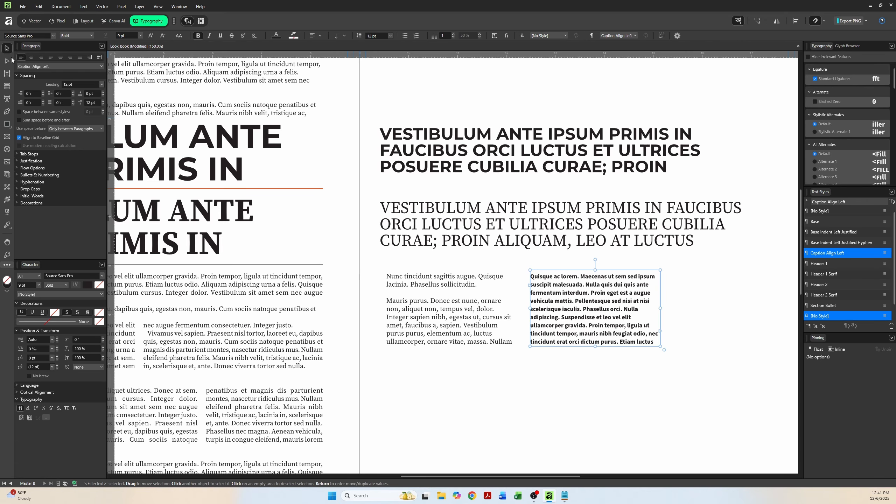
# - Duplicate the bold caption text frame directly below the original on the right-hand page
pyautogui.click(529, 305)
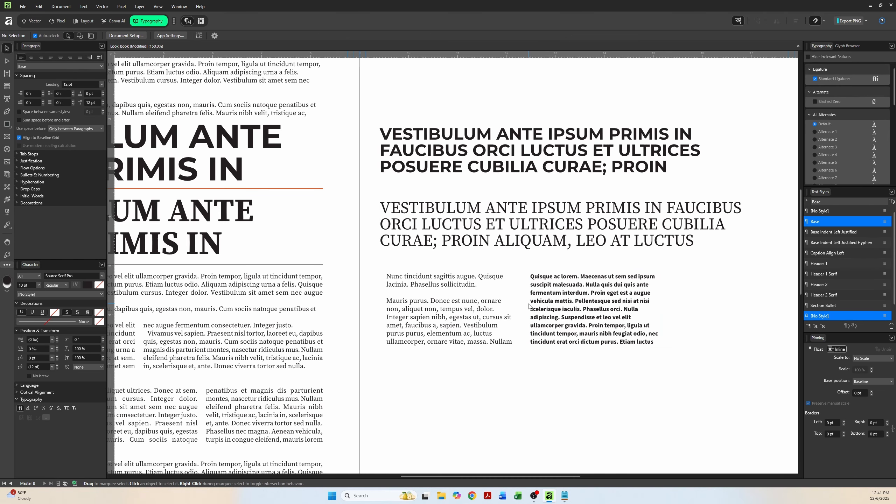
pyautogui.hscroll(5, 529, 305)
pyautogui.click(320, 300)
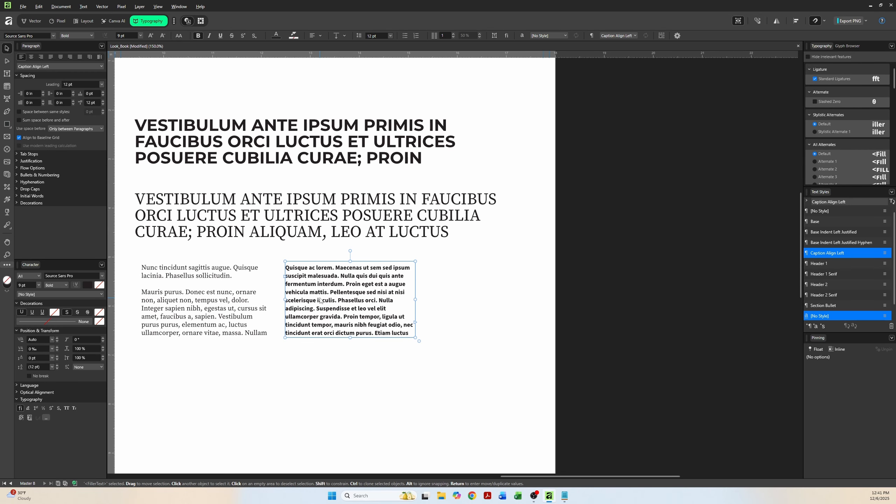
pyautogui.moveTo(320, 300)
pyautogui.mouseDown()
pyautogui.moveTo(326, 401)
pyautogui.moveTo(328, 386)
pyautogui.mouseUp()
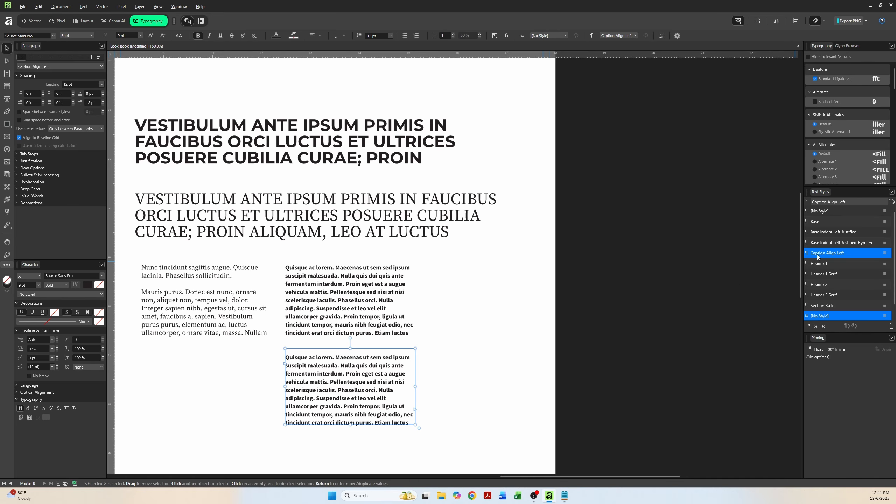
# - Duplicate the Caption Align Left style and name the copy Caption Align Right
pyautogui.click(884, 252)
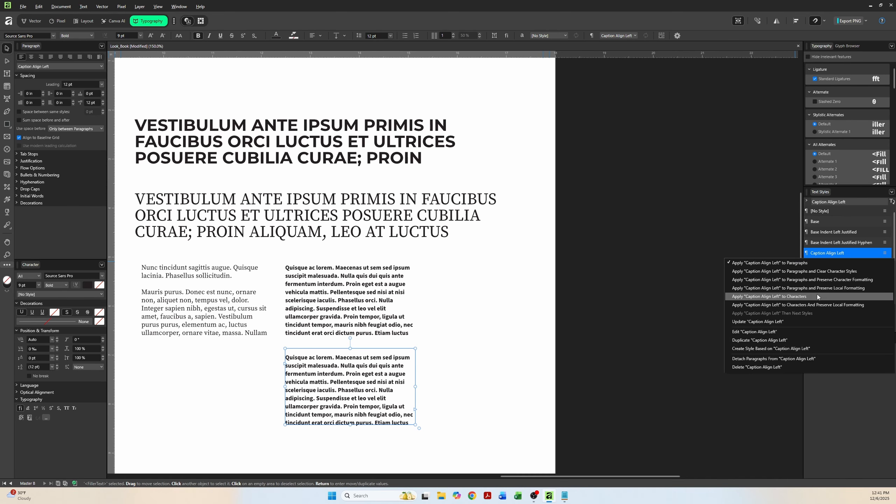
pyautogui.click(811, 339)
pyautogui.click(506, 129)
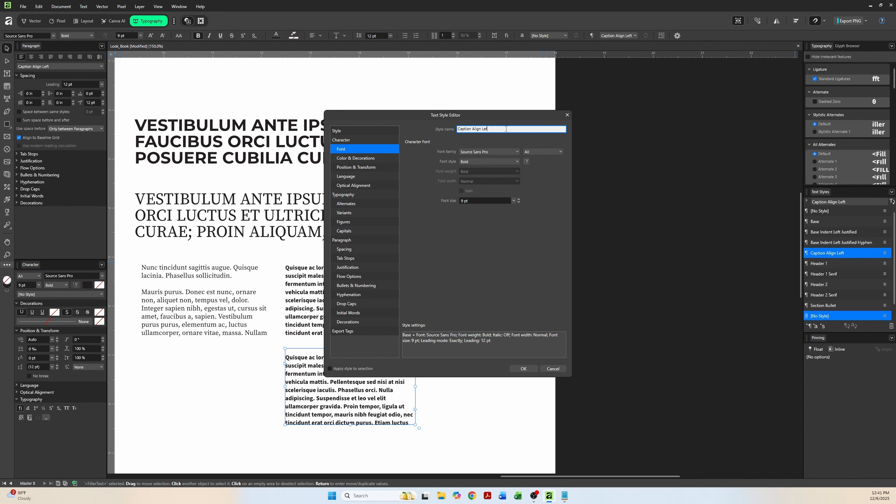
pyautogui.write('Right')
# - Set the Caption Align Right style's alignment to Right, apply it to the selected frame and save the style
pyautogui.click(366, 250)
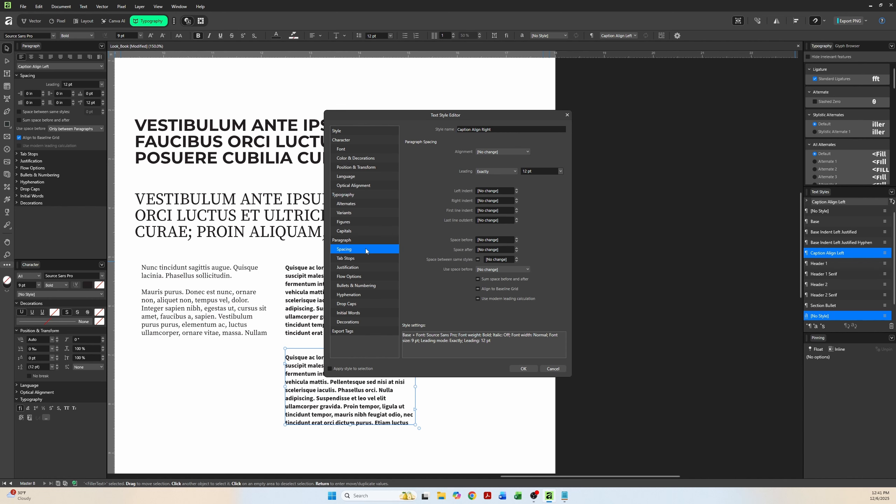
pyautogui.click(491, 152)
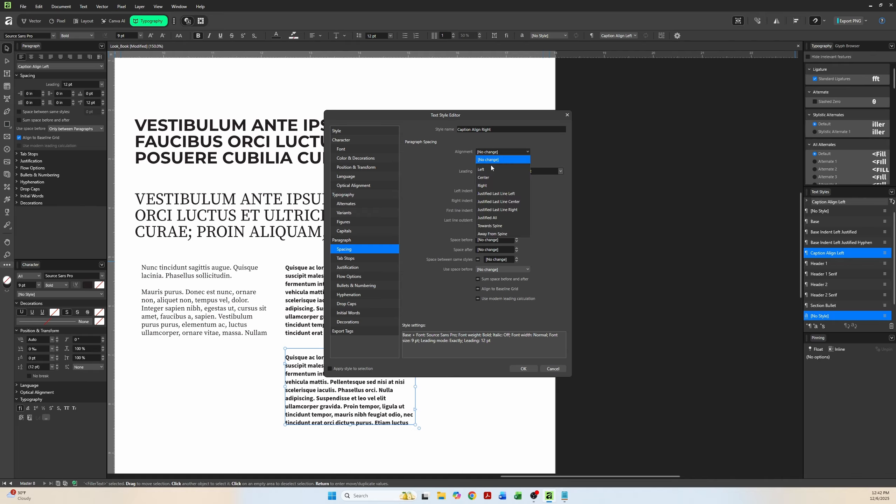
pyautogui.click(489, 185)
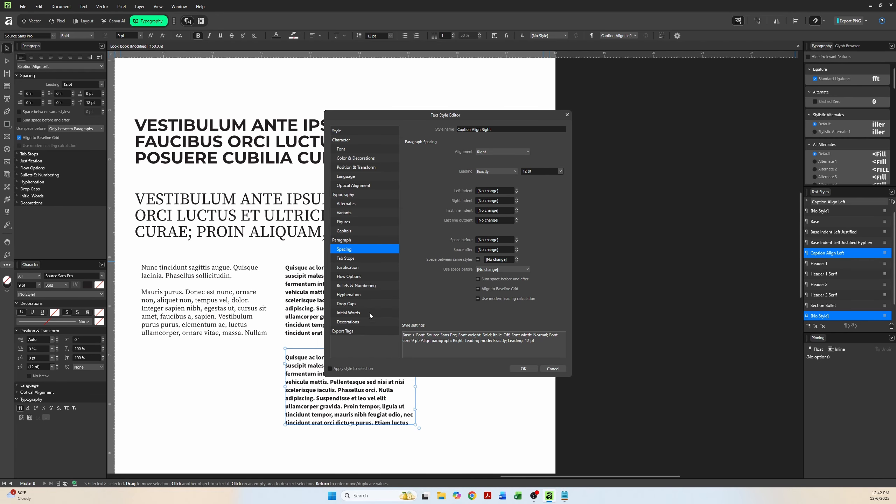
pyautogui.click(329, 369)
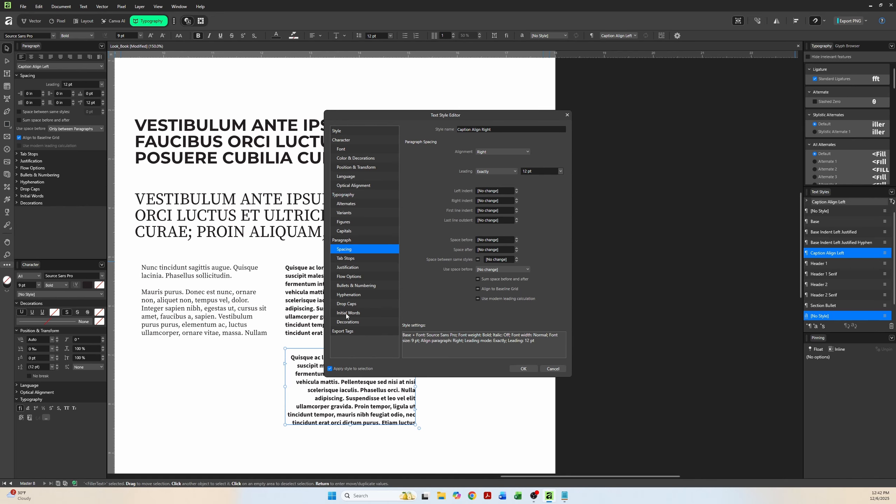
pyautogui.moveTo(343, 116); pyautogui.dragTo(461, 110)
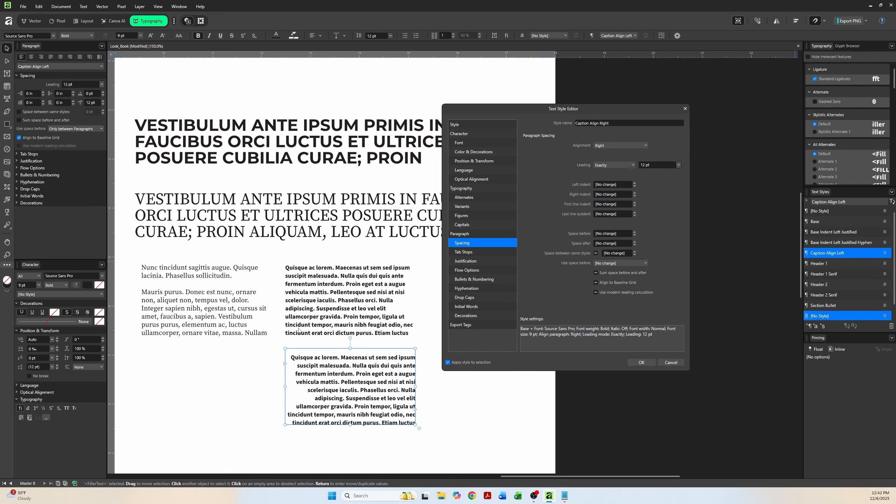
pyautogui.click(637, 364)
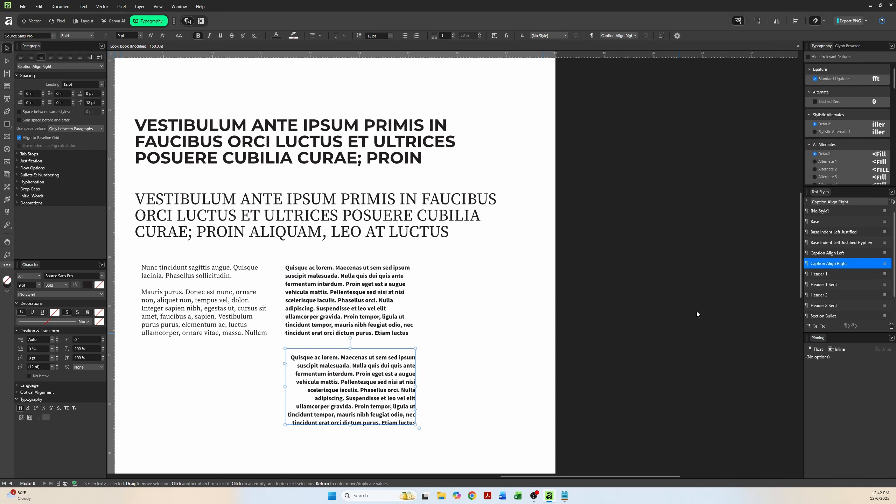
# - Move the right-aligned caption frame beside the left-aligned one and delete the Base sample text frame next to them
pyautogui.moveTo(377, 381); pyautogui.dragTo(507, 291)
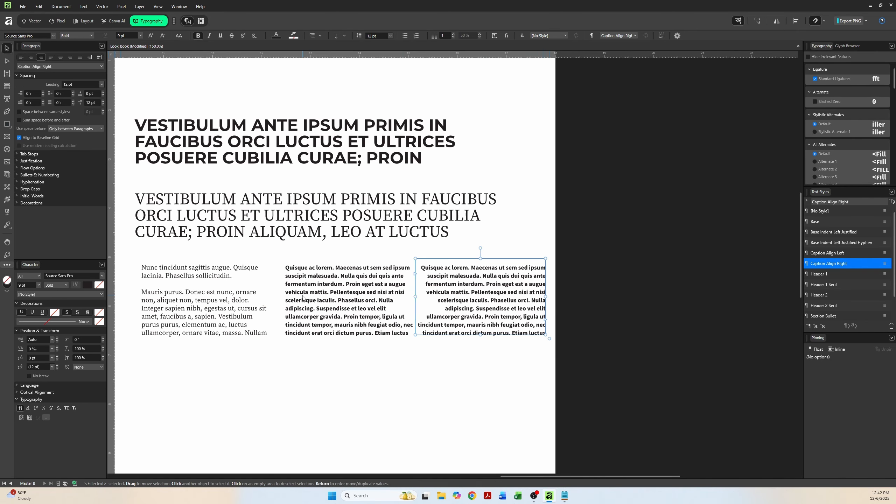
pyautogui.click(231, 282)
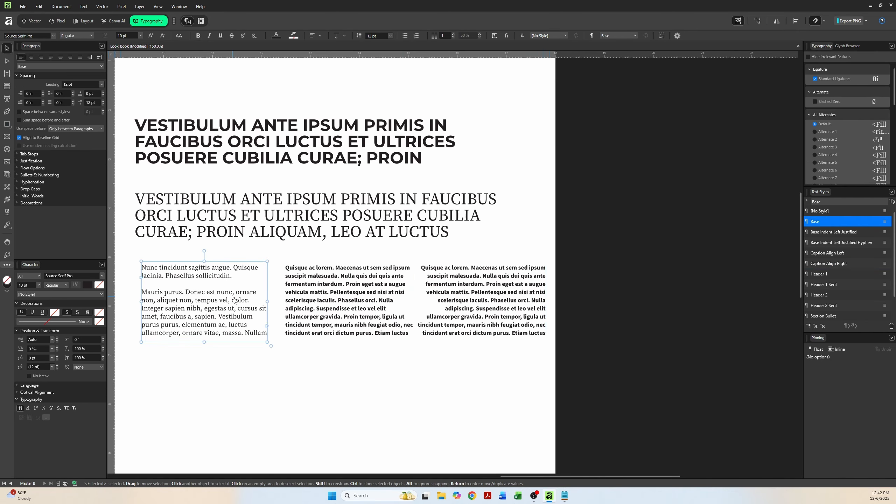
pyautogui.moveTo(234, 301); pyautogui.dragTo(228, 302)
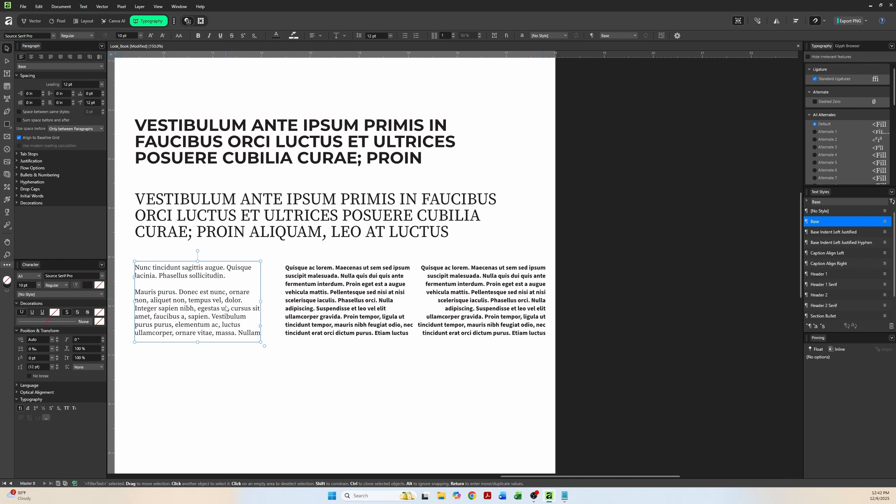
pyautogui.click(281, 382)
pyautogui.moveTo(280, 382); pyautogui.dragTo(540, 351)
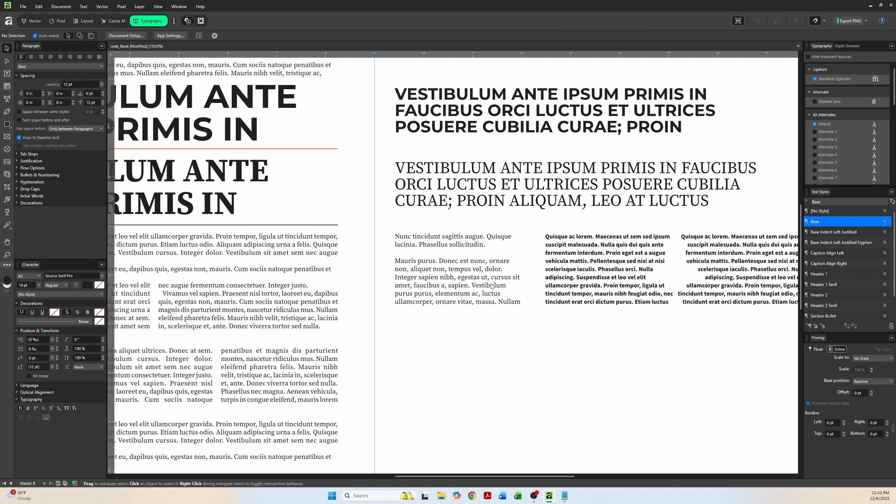
pyautogui.click(490, 287)
pyautogui.press('Delete')
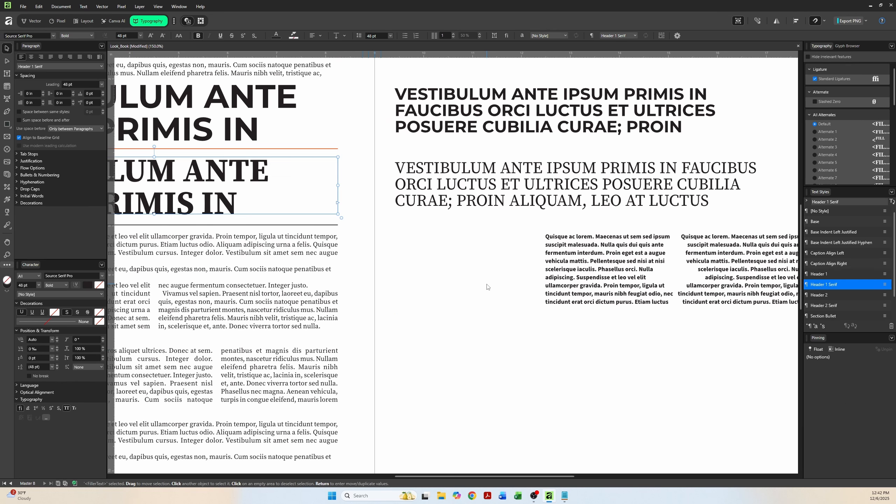
# - Shift both caption frames left so the left-aligned one lines up with the left edge of the headings above
pyautogui.click(566, 287)
pyautogui.moveTo(566, 288); pyautogui.dragTo(415, 288)
pyautogui.moveTo(746, 282); pyautogui.dragTo(600, 283)
pyautogui.click(610, 355)
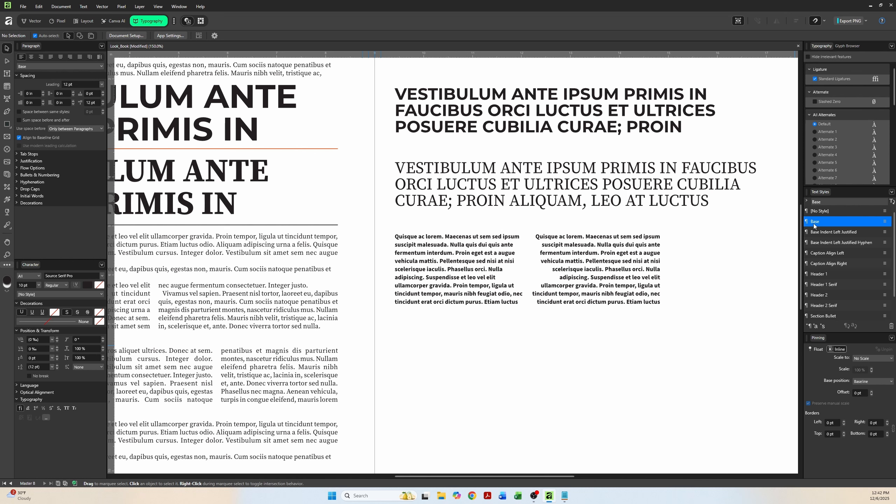
# - Draw a new text frame below the two caption samples and apply the Base paragraph style to it
pyautogui.click(7, 74)
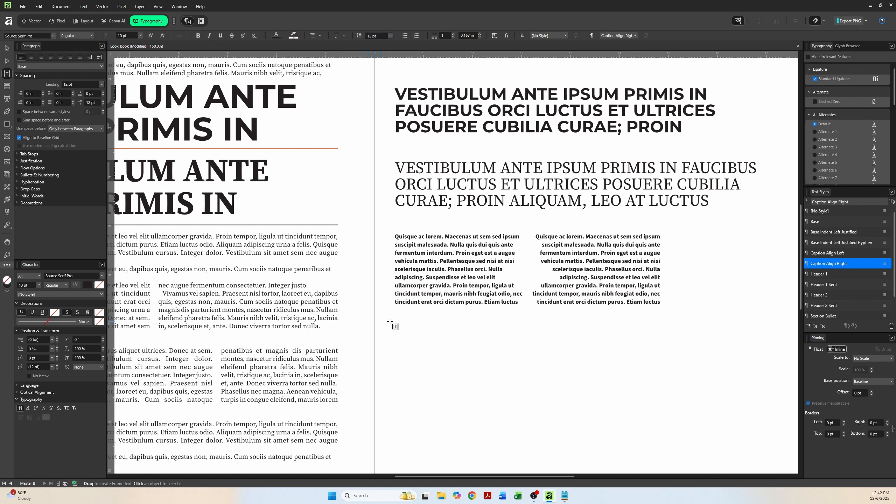
pyautogui.moveTo(402, 327); pyautogui.dragTo(570, 401)
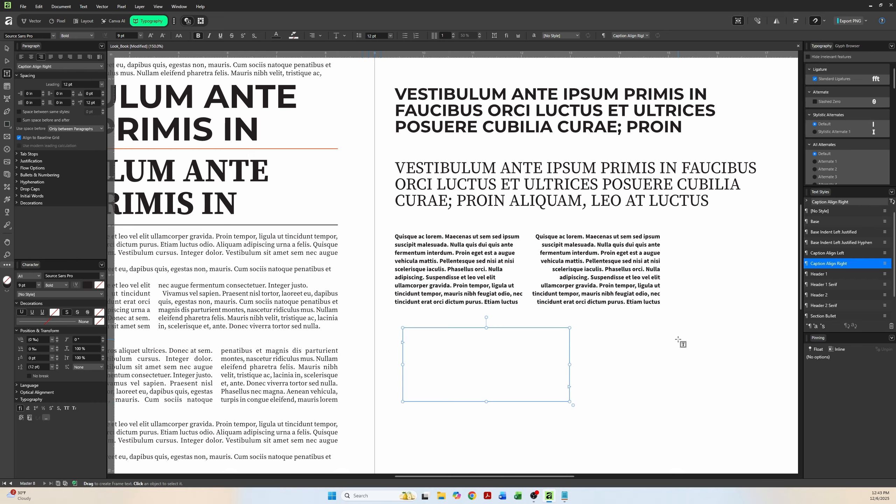
pyautogui.click(817, 224)
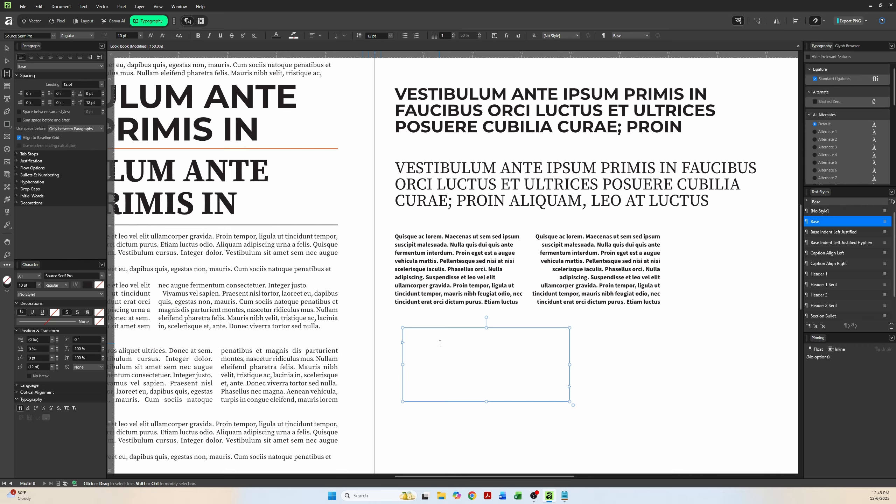
# - Enter the text "First Caption Line for Testing" in the new frame and select the frame as an object
pyautogui.write('First')
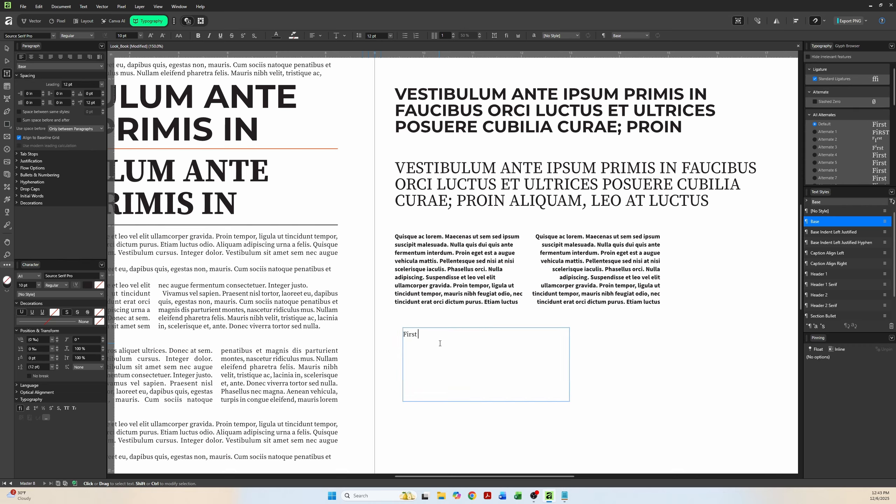
pyautogui.write(' Caption L')
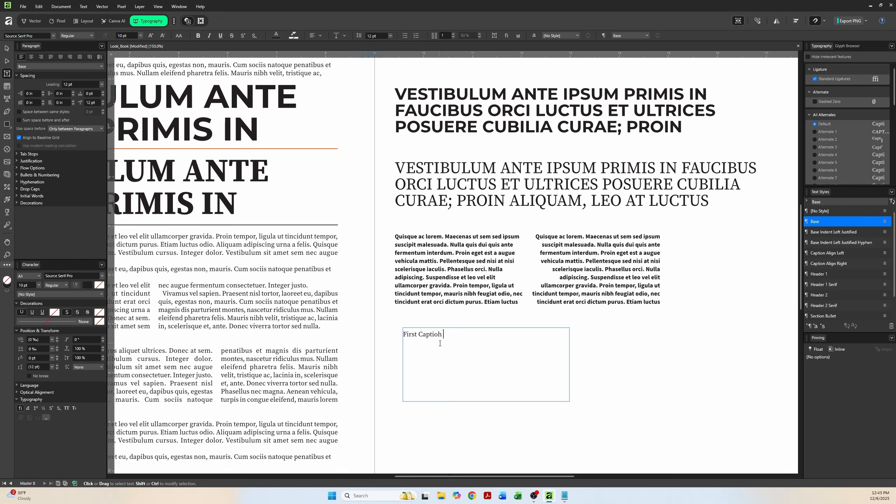
pyautogui.write('ine for T')
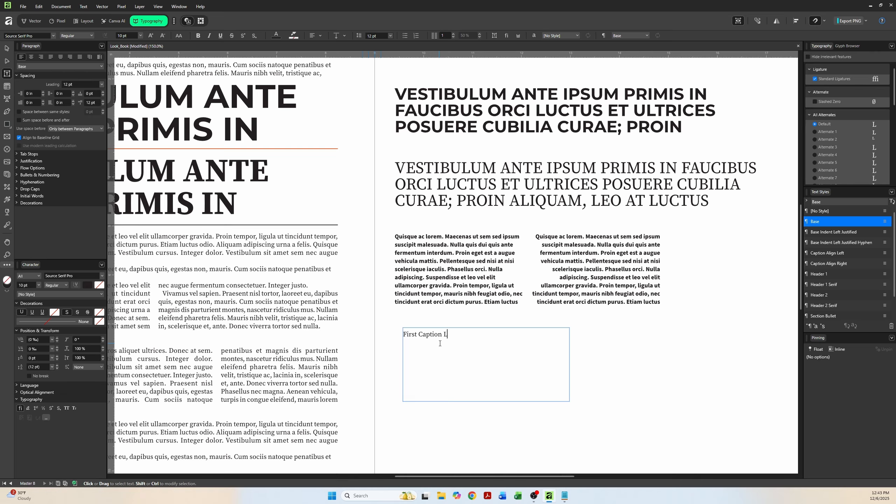
pyautogui.write('estiong')
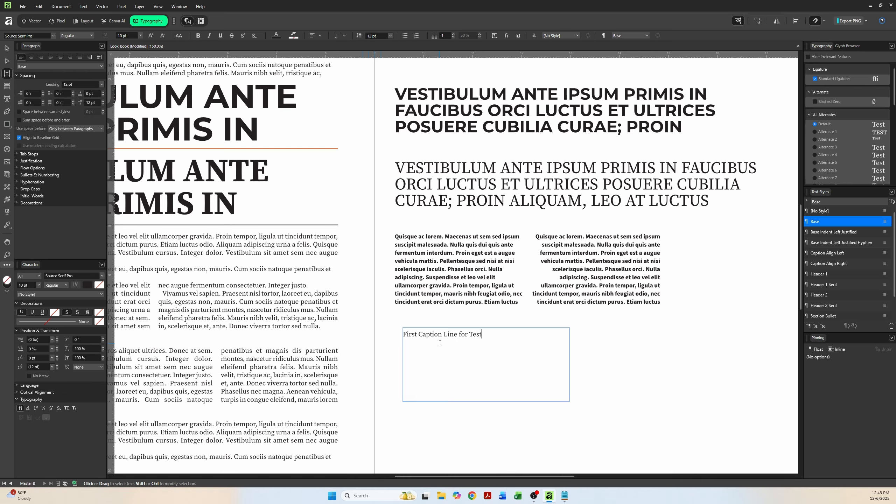
pyautogui.press('BackSpace')
pyautogui.press('BackSpace')
pyautogui.press('BackSpace')
pyautogui.write('ng')
pyautogui.click(7, 48)
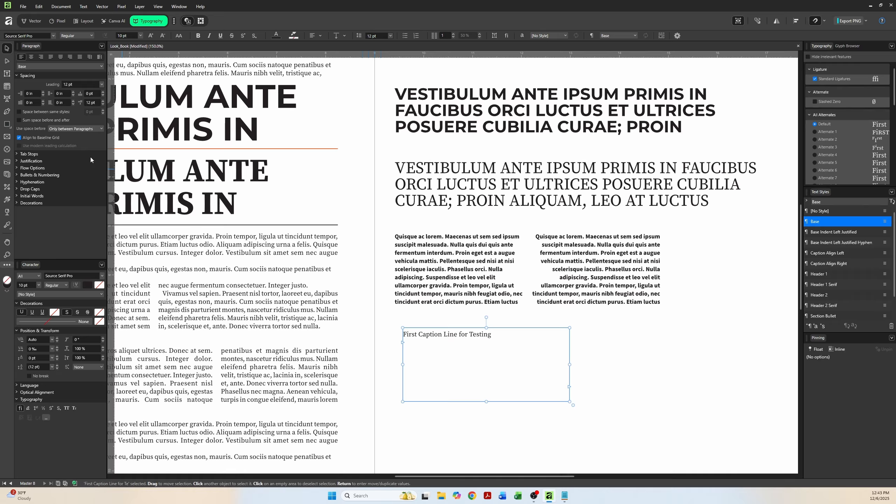
# - Start a new paragraph style from the selected frame and name it Caption First Line Fill
pyautogui.click(809, 326)
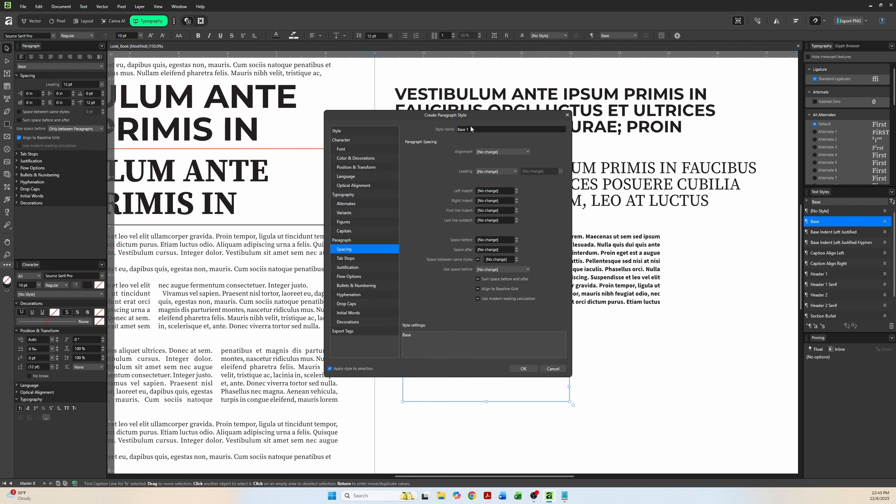
pyautogui.click(478, 130)
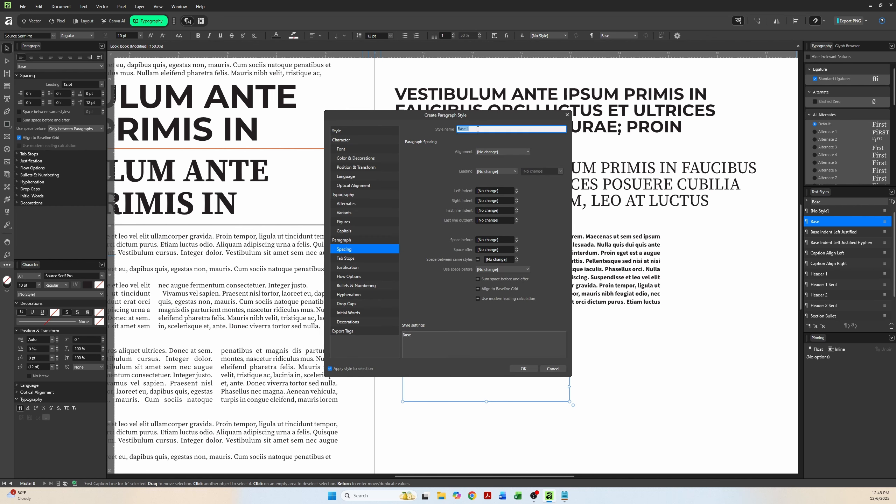
pyautogui.write('Caption First Line')
# - Set the Caption First Line Fill style's font family to Source Sans Pro, keeping the sample text in view
pyautogui.click(367, 148)
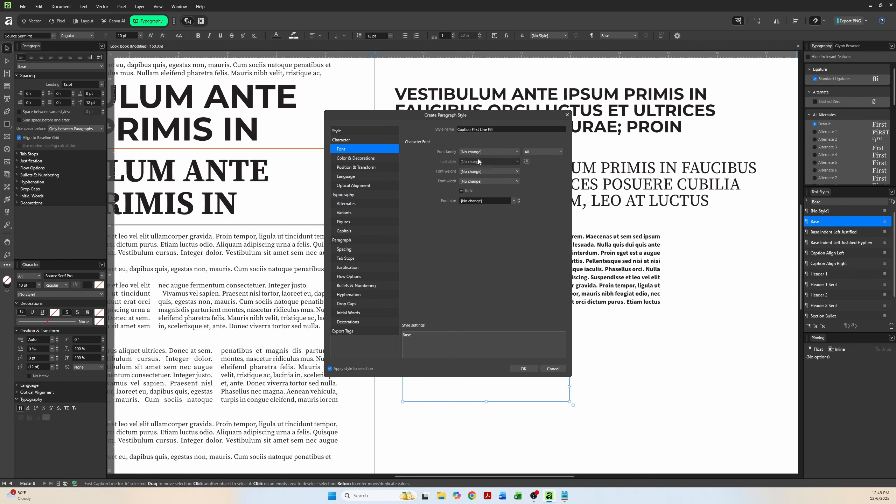
pyautogui.moveTo(405, 114); pyautogui.dragTo(633, 113)
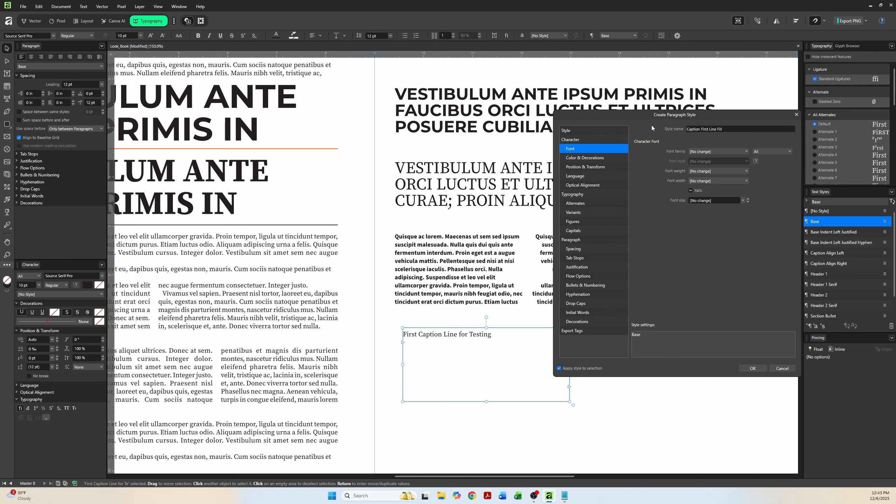
pyautogui.click(706, 151)
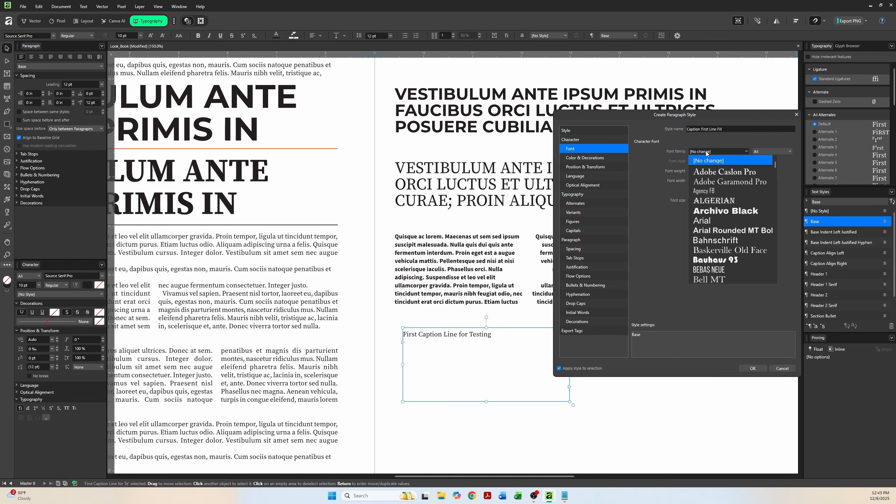
pyautogui.scroll(-8, 724, 200)
pyautogui.scroll(-15, 724, 200)
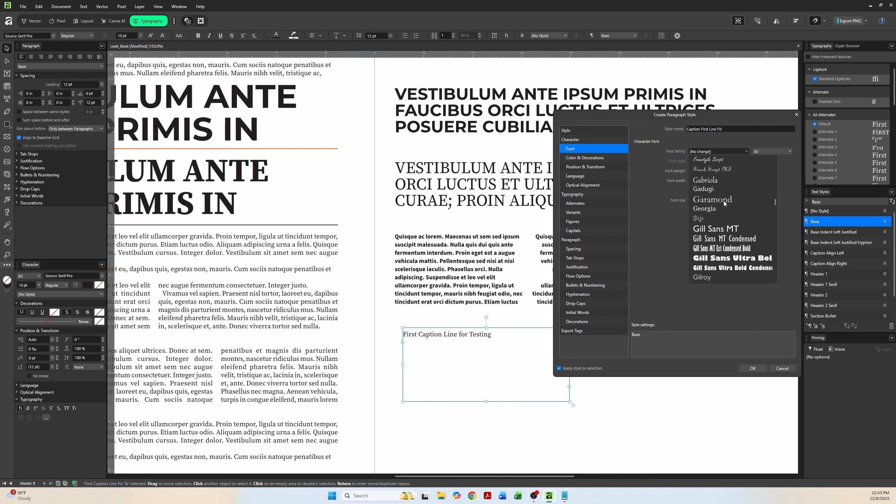
pyautogui.scroll(-15, 724, 201)
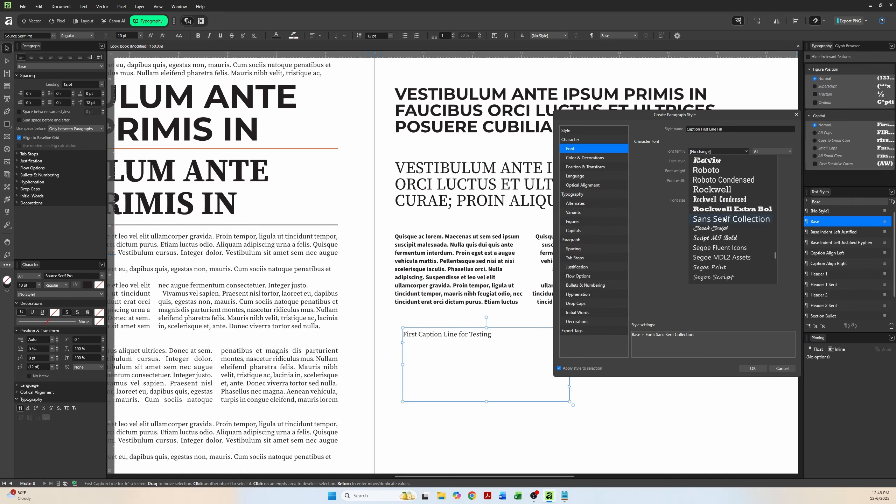
pyautogui.scroll(-10, 723, 203)
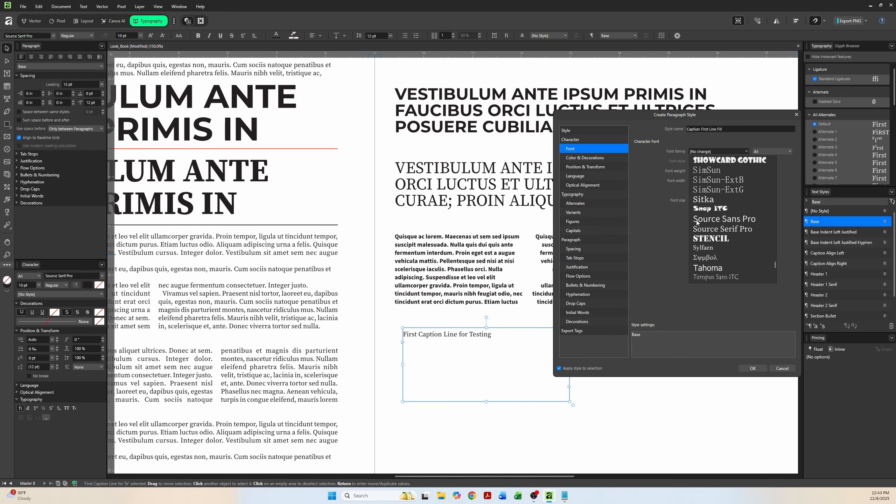
pyautogui.click(697, 220)
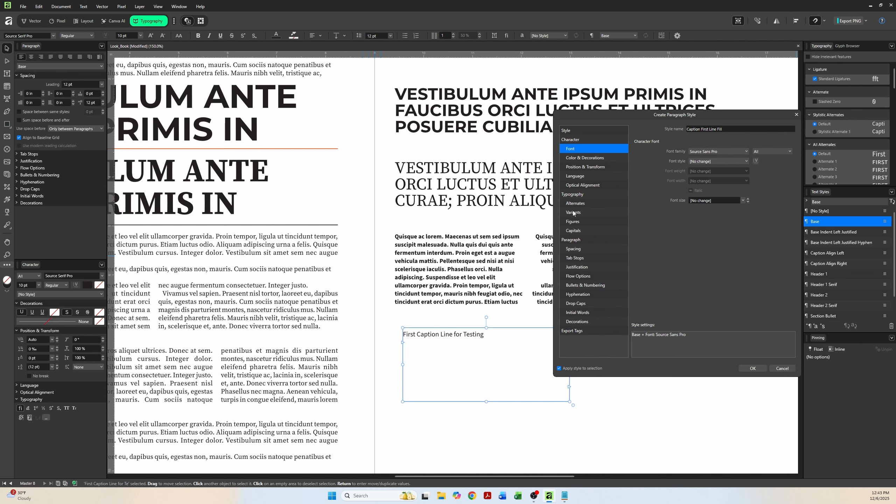
# - Set the Caption First Line Fill style to All caps and its font style to Bold
pyautogui.click(573, 230)
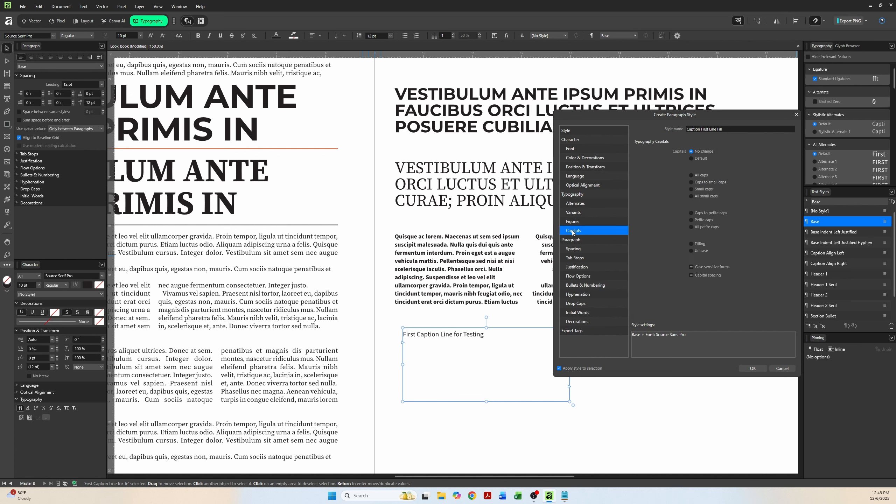
pyautogui.click(694, 177)
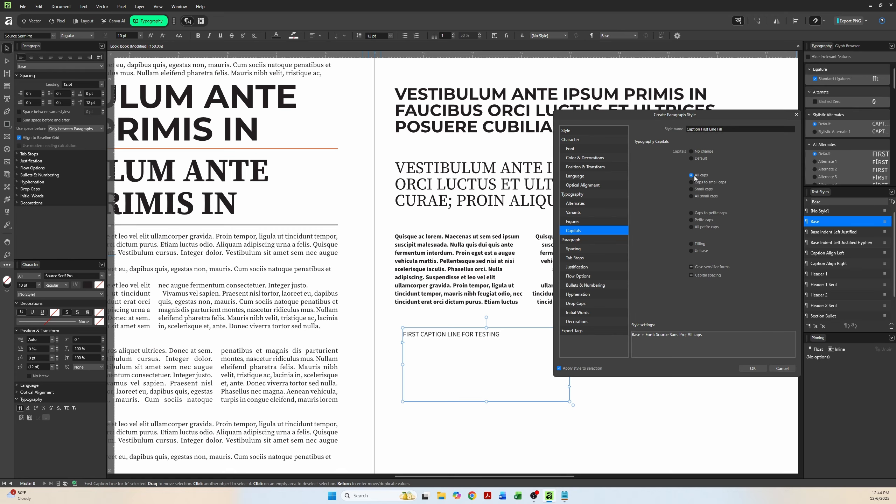
pyautogui.click(574, 151)
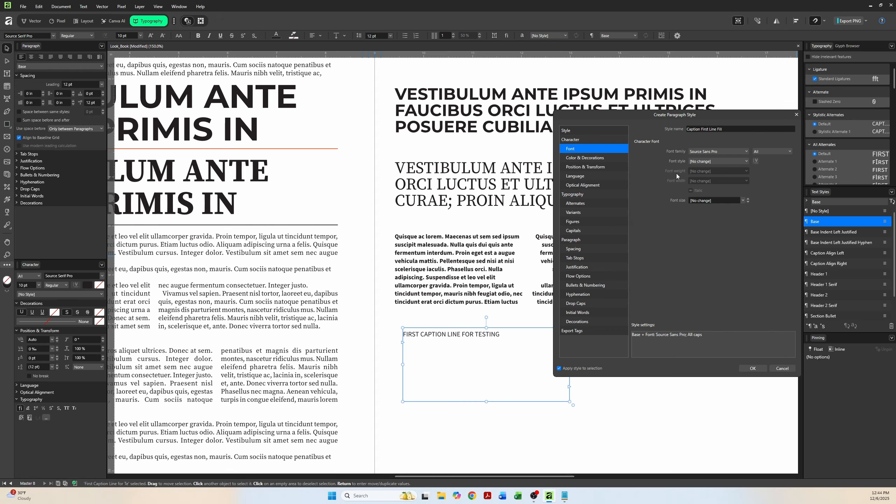
pyautogui.click(694, 160)
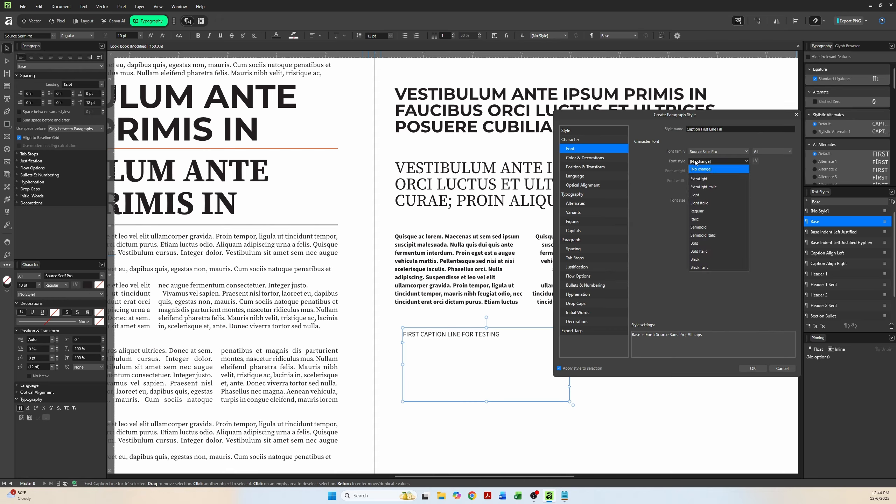
pyautogui.click(695, 243)
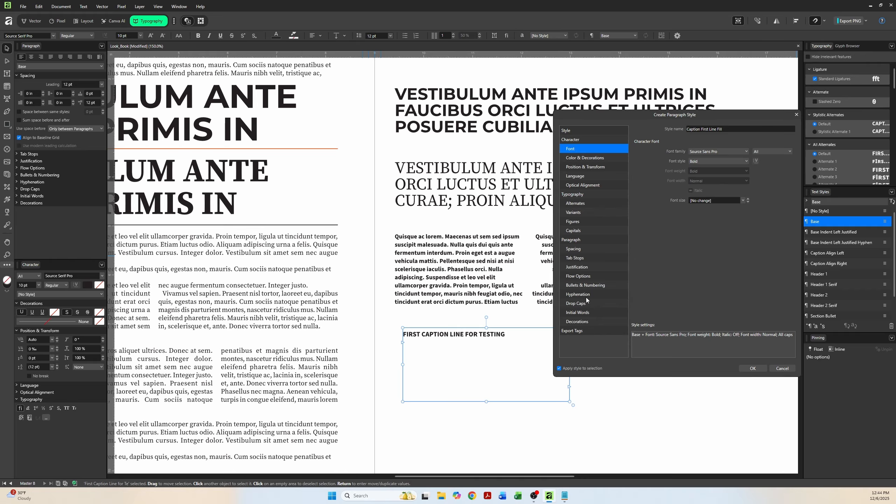
# - Enable a paragraph decoration in the Caption First Line Fill style and turn on its fill behind the text
pyautogui.click(578, 321)
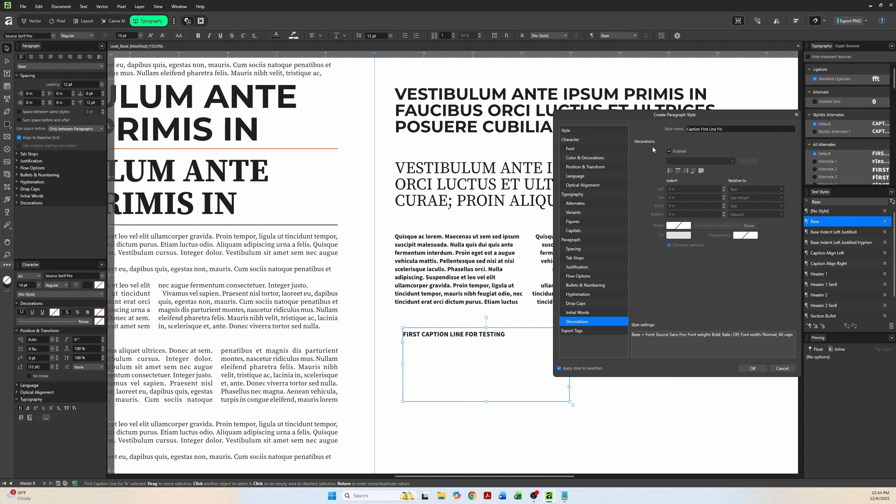
pyautogui.click(671, 152)
pyautogui.click(670, 151)
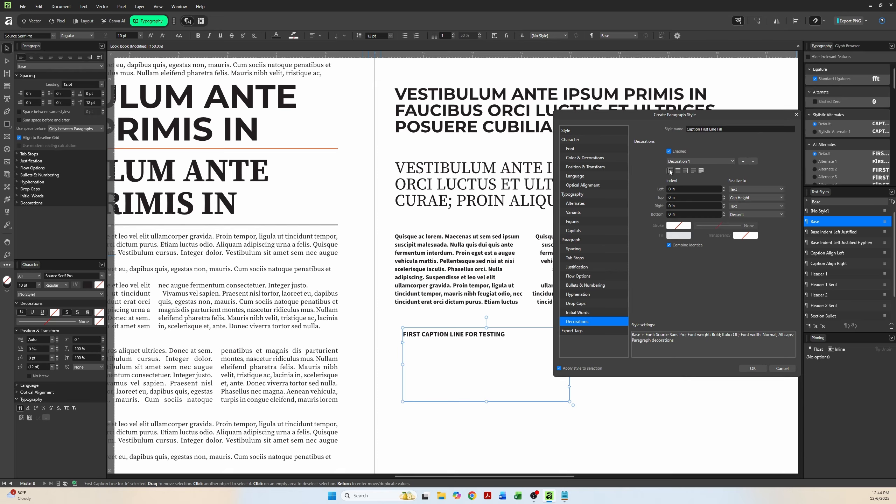
pyautogui.click(701, 172)
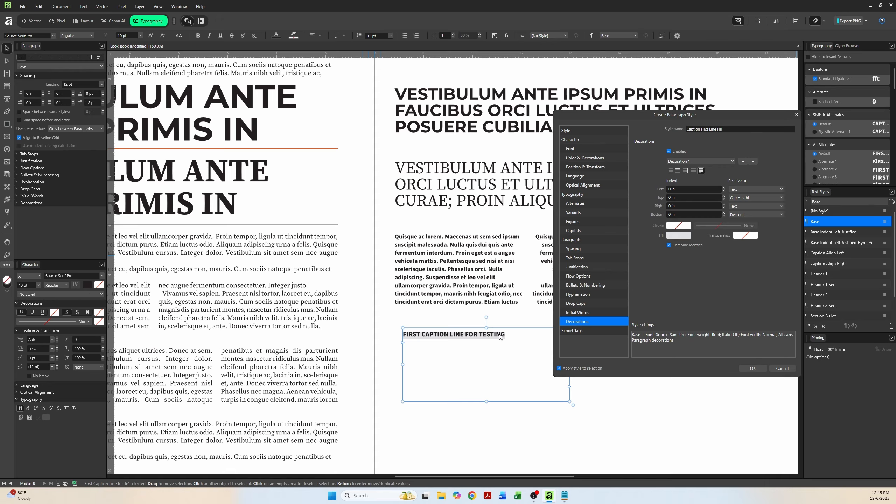
# - Set the decoration's left, top and right indents to -0.042 in each
pyautogui.click(675, 191)
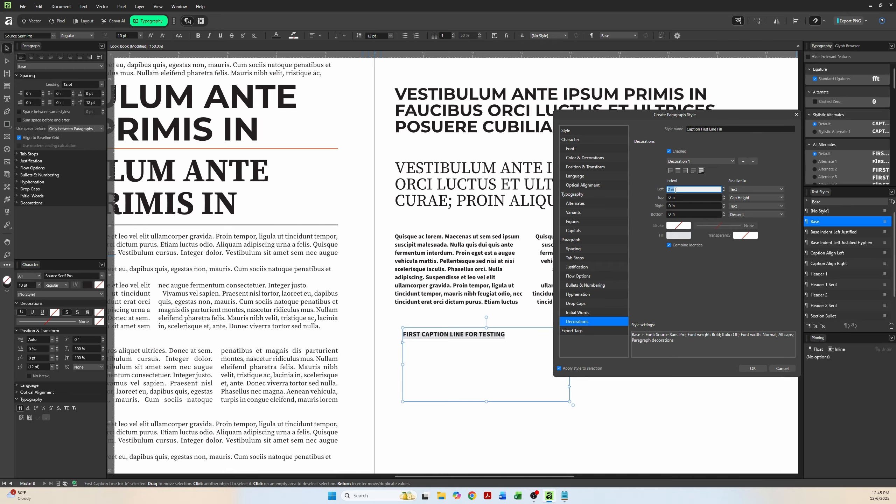
pyautogui.write('-.042')
pyautogui.press('Tab')
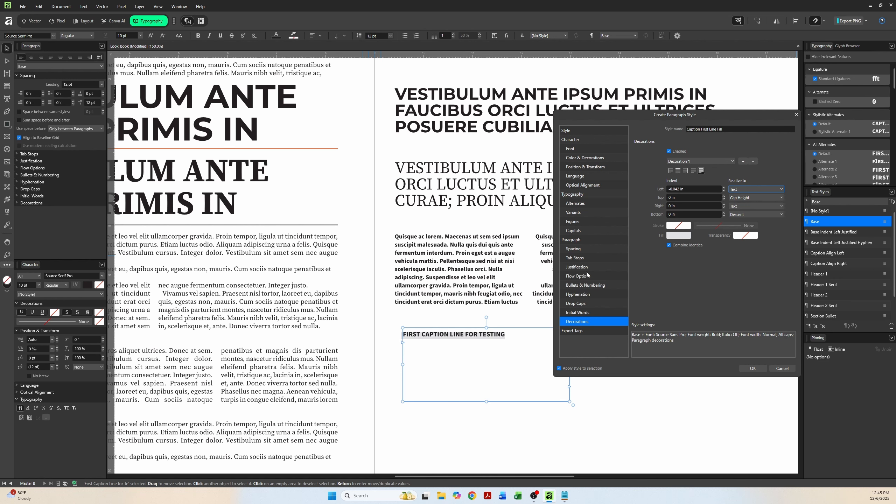
pyautogui.click(677, 197)
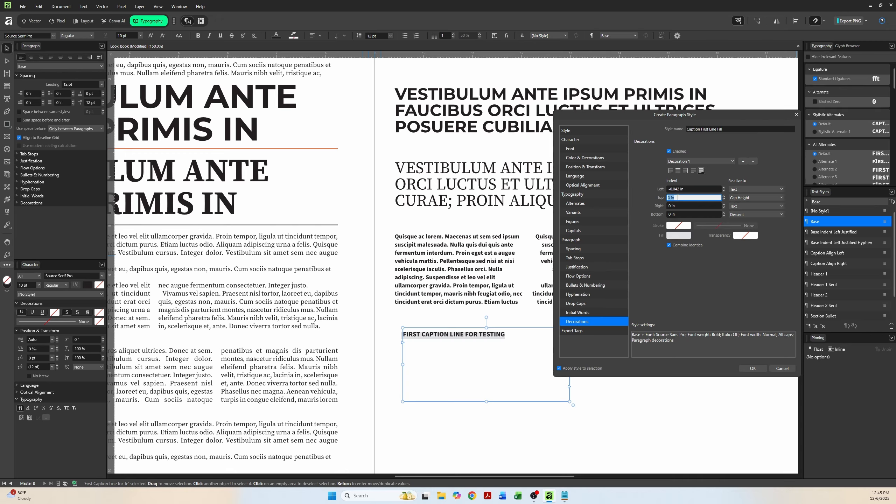
pyautogui.write('-.042')
pyautogui.press('Tab')
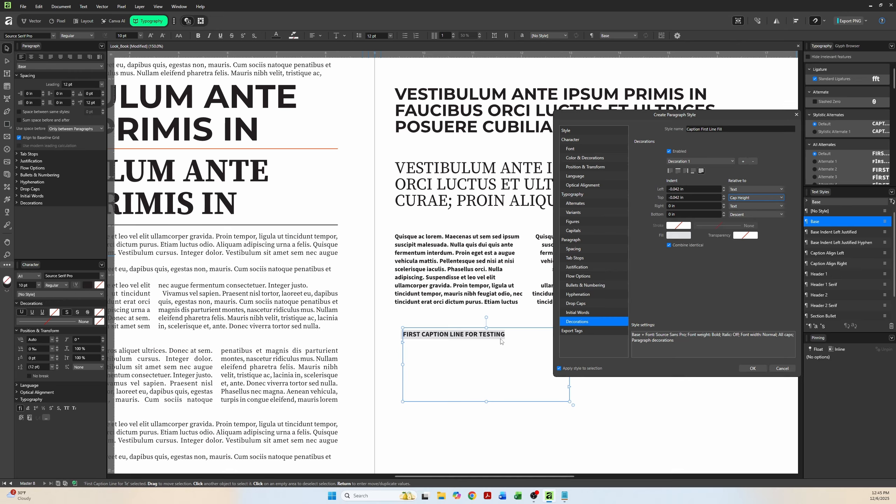
pyautogui.click(679, 207)
pyautogui.write('-')
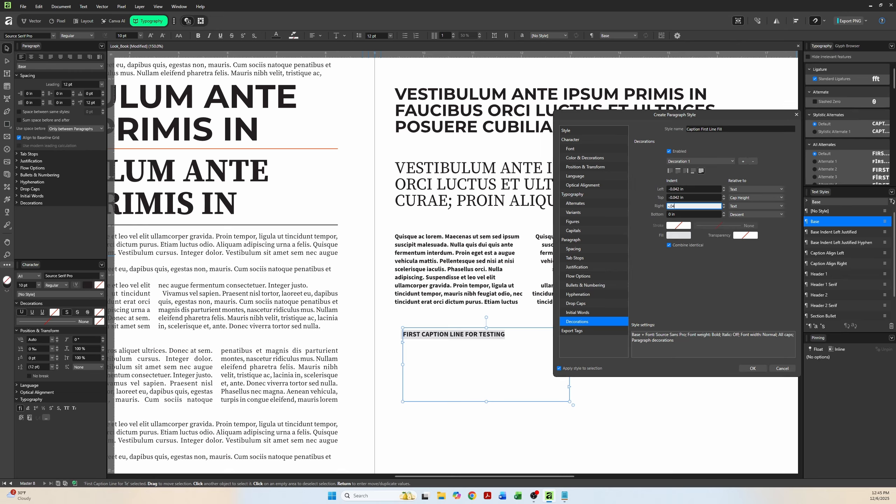
pyautogui.write('0.042')
pyautogui.press('Tab')
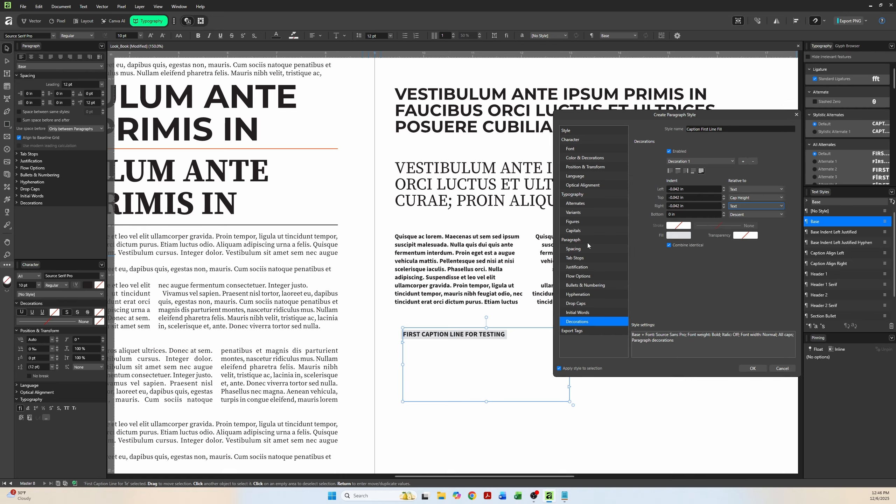
# - Set the decoration's fill to black and the font color to white, and create the Caption First Line Fill style
pyautogui.click(674, 236)
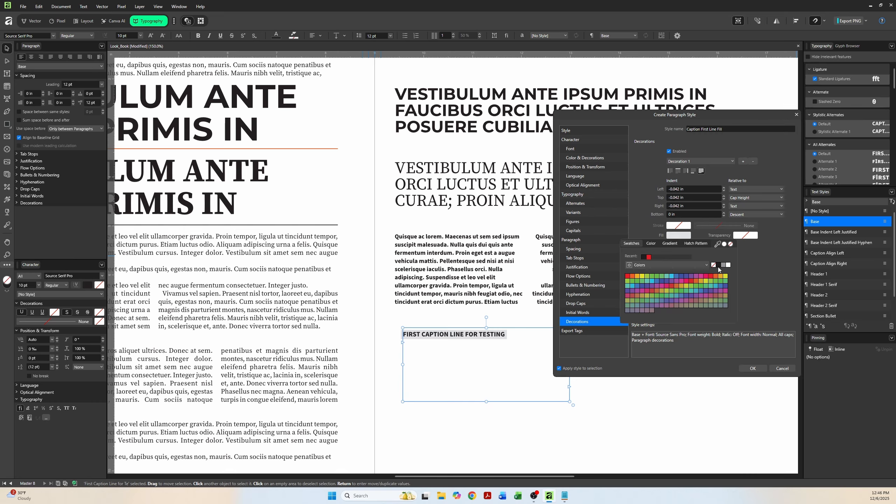
pyautogui.click(644, 257)
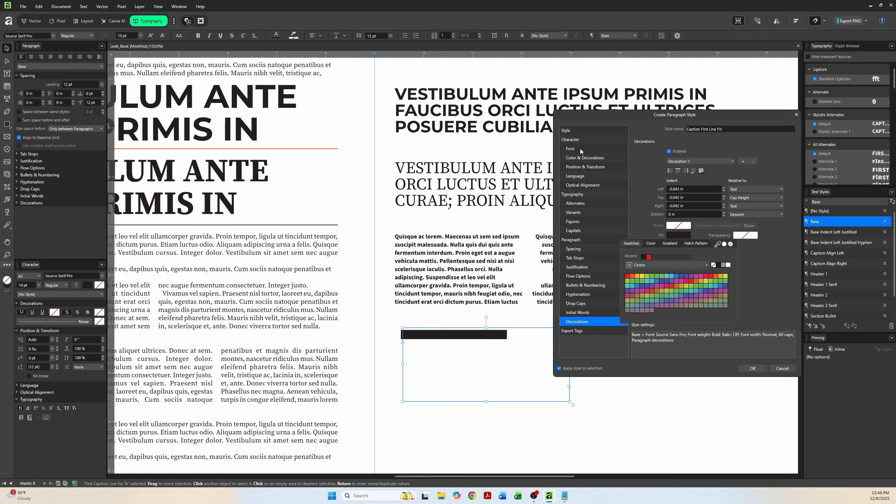
pyautogui.click(581, 160)
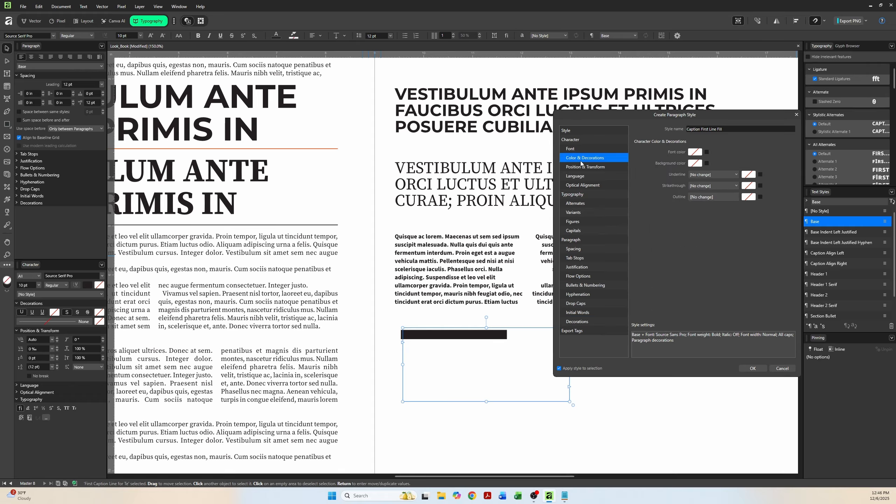
pyautogui.click(692, 154)
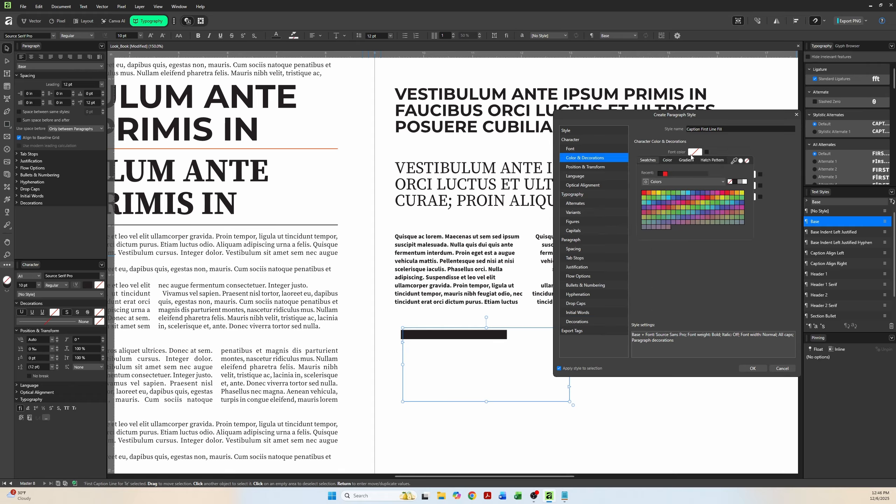
pyautogui.click(745, 182)
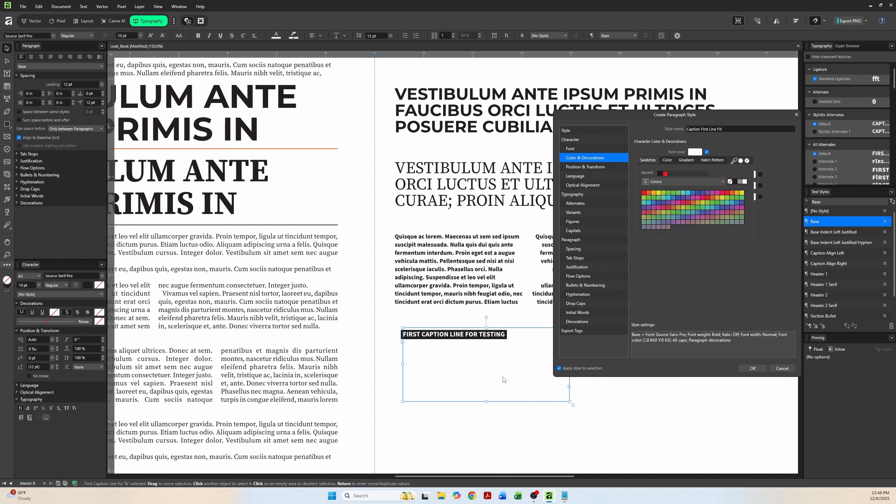
pyautogui.click(753, 370)
pyautogui.click(753, 369)
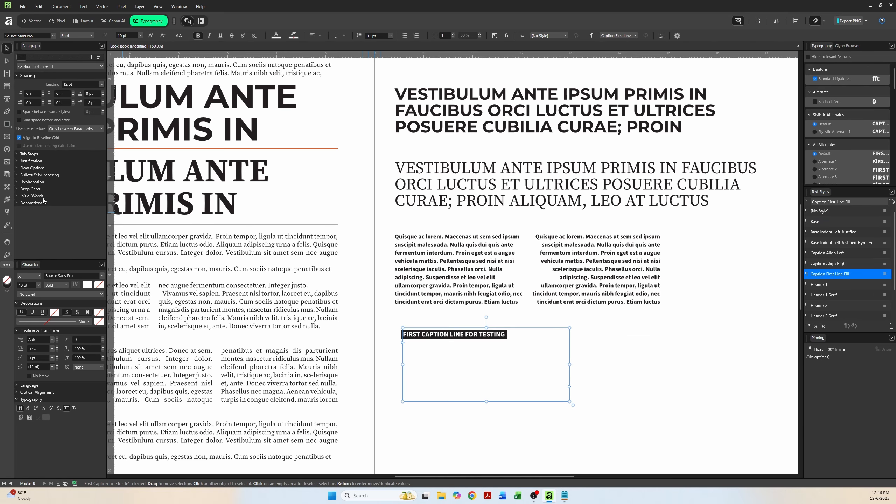
# - Shift the First Caption Line frame slightly left and shorten it to fit its single line of text
pyautogui.click(364, 283)
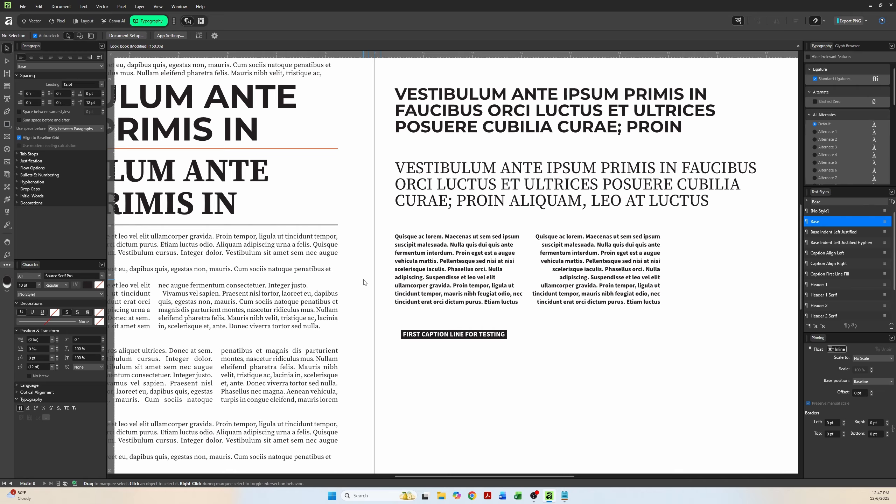
pyautogui.click(478, 336)
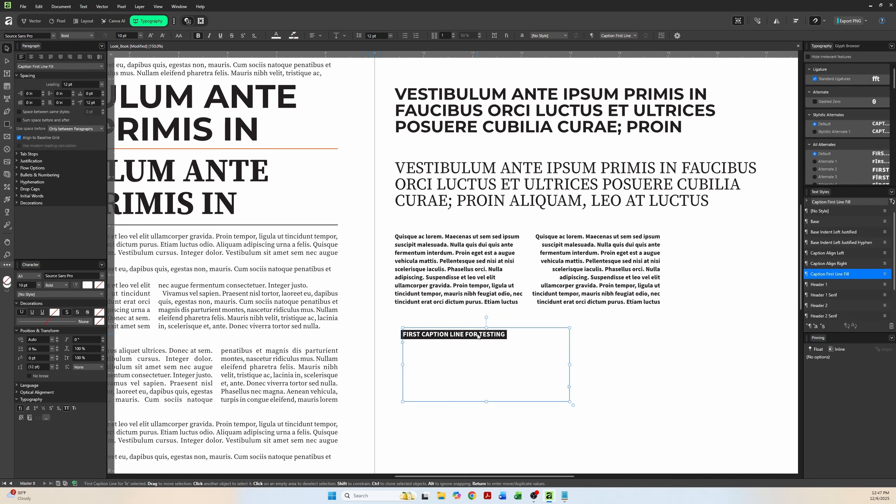
pyautogui.moveTo(478, 336); pyautogui.dragTo(474, 335)
pyautogui.moveTo(482, 401); pyautogui.dragTo(479, 343)
pyautogui.click(468, 361)
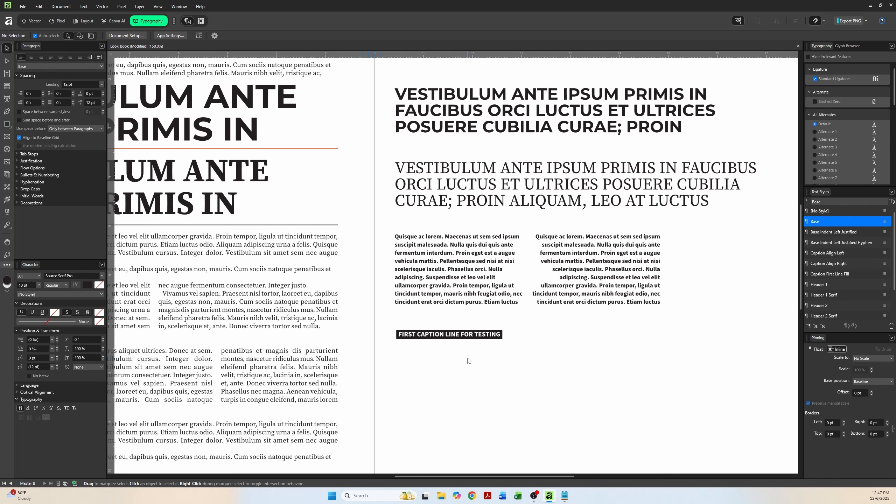
# - Copy the Base-styled filler text frame at the top of the spread's left page
pyautogui.hotkey('ctrl', '1')
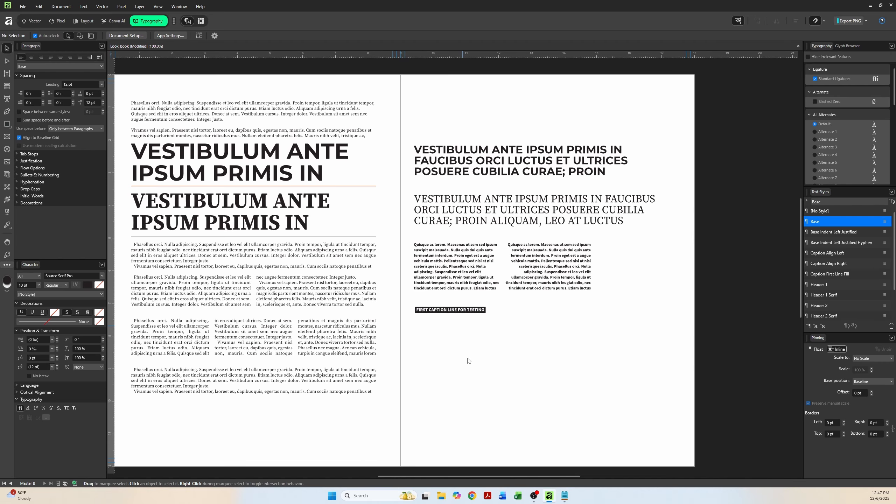
pyautogui.hotkey('ctrl', '+')
pyautogui.moveTo(485, 385); pyautogui.dragTo(379, 297)
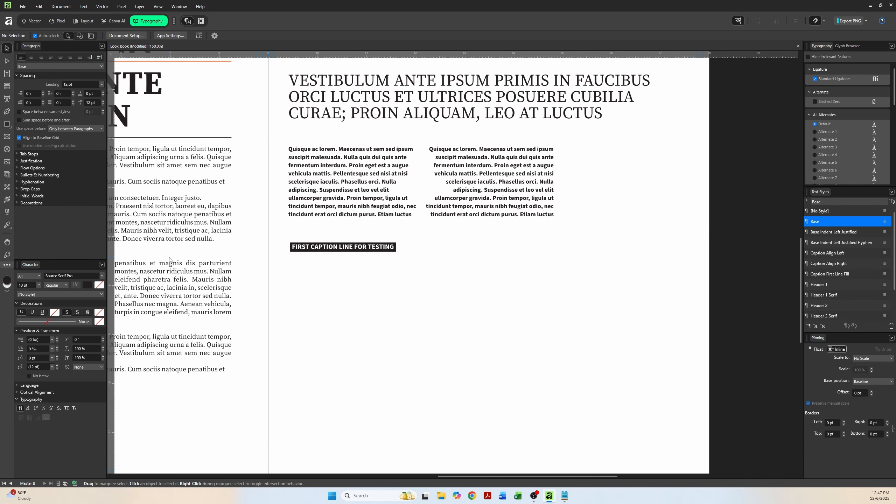
pyautogui.moveTo(224, 299); pyautogui.dragTo(379, 339)
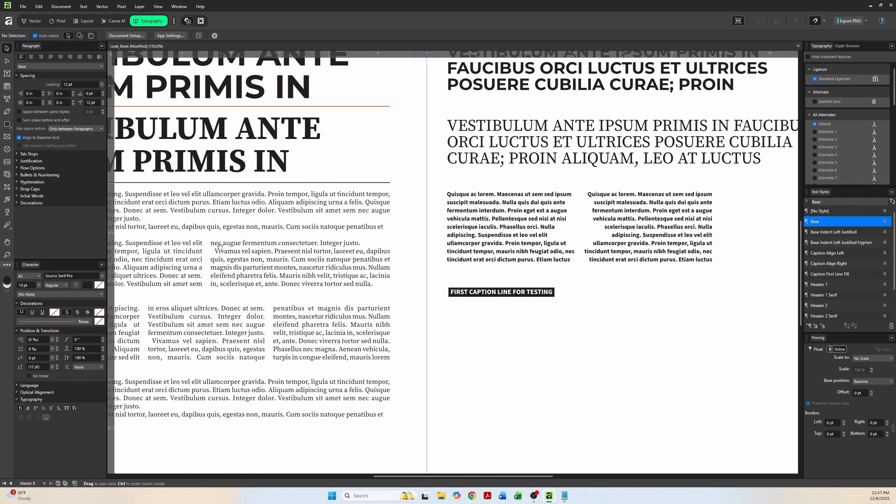
pyautogui.moveTo(207, 234); pyautogui.dragTo(368, 338)
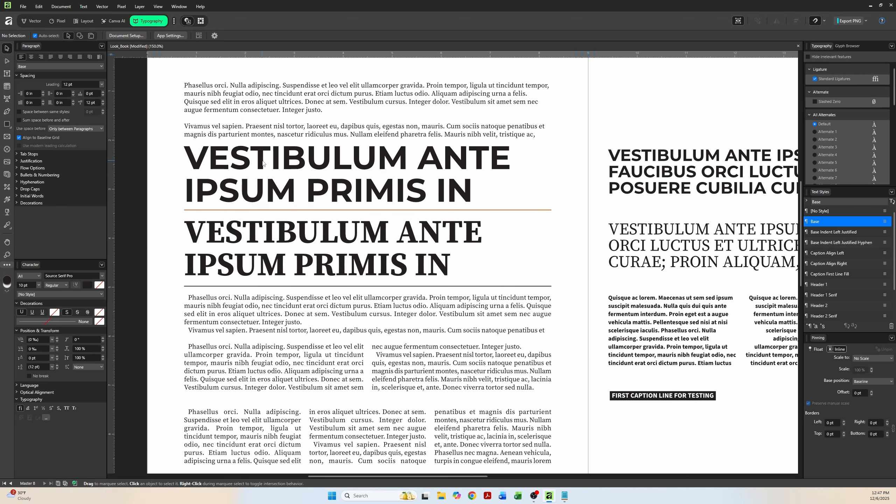
pyautogui.click(246, 94)
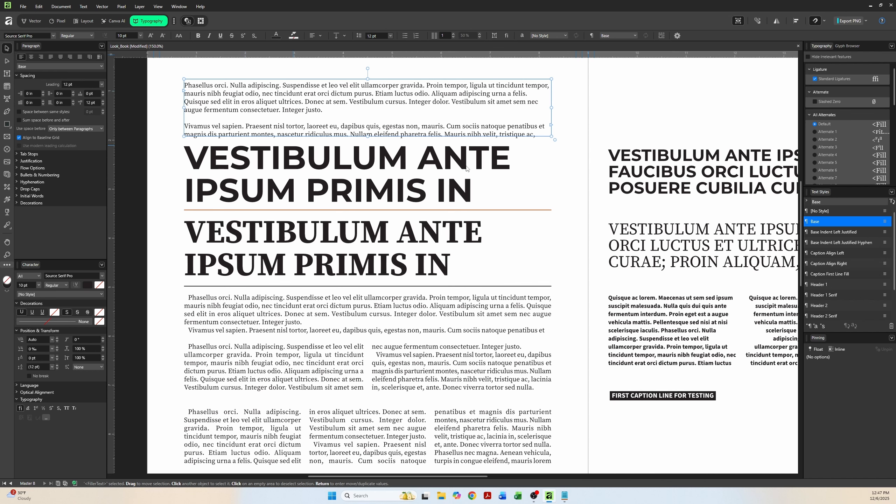
pyautogui.click(582, 288)
# - Paste the copied filler text frame and place it below the First Caption Line frame, aligned with the right page's left margin
pyautogui.moveTo(580, 317); pyautogui.dragTo(405, 173)
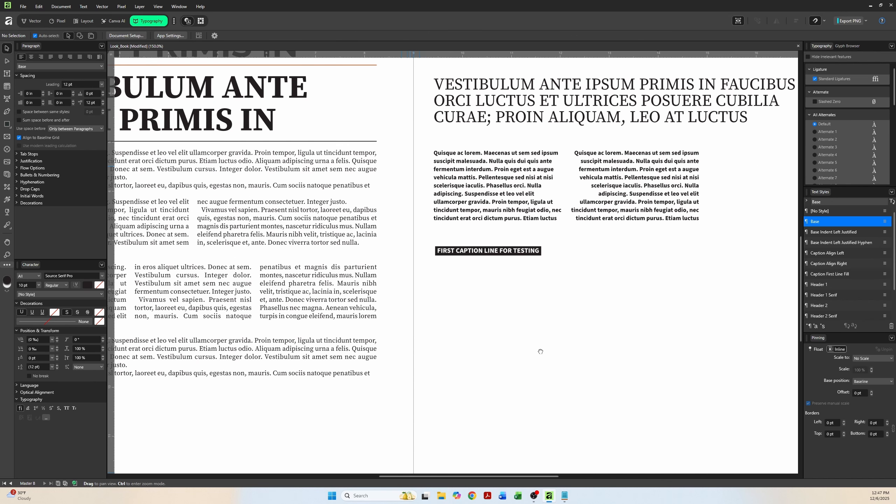
pyautogui.hotkey('ctrl', 'v')
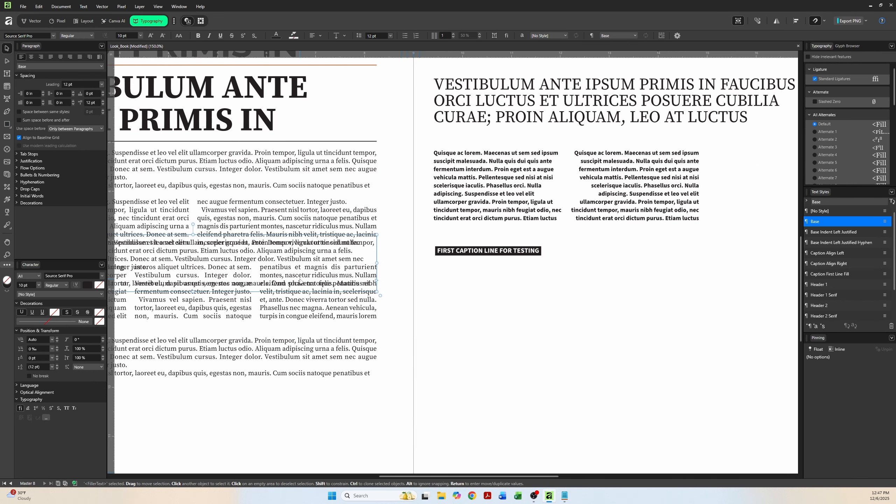
pyautogui.moveTo(326, 285); pyautogui.dragTo(724, 317)
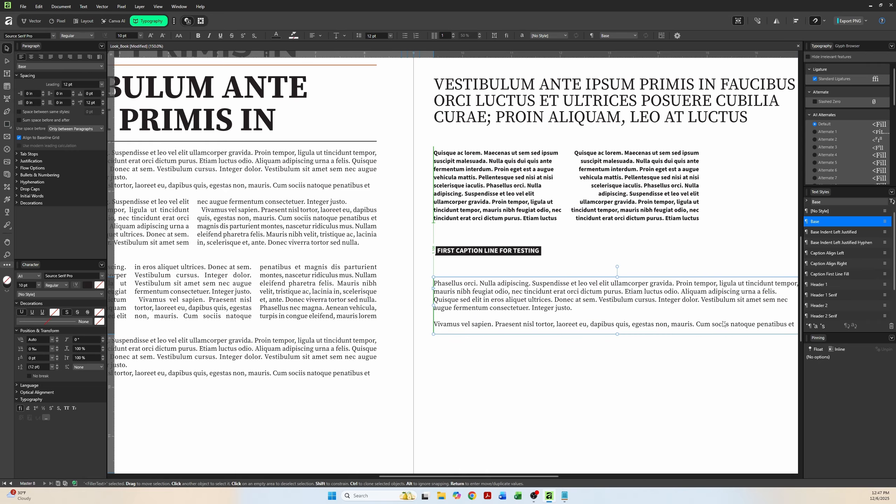
pyautogui.click(606, 400)
# - Select the pasted filler text frame as an object, keeping the whole frame in view
pyautogui.click(546, 318)
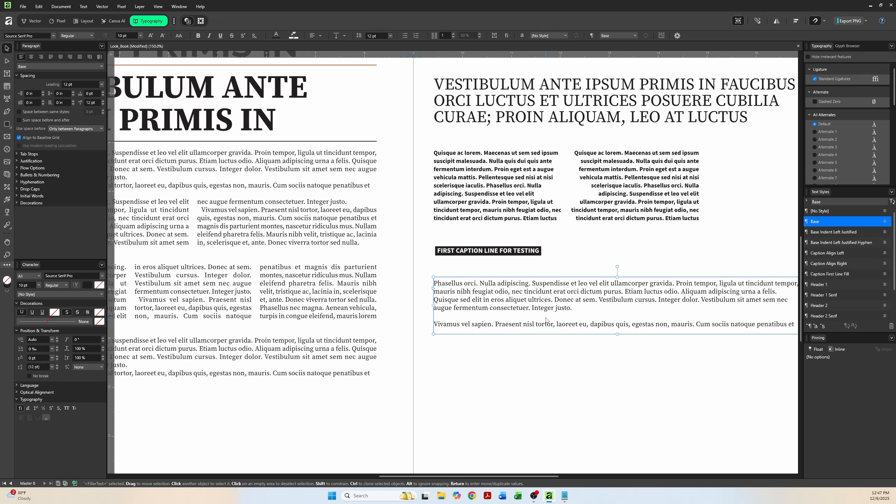
pyautogui.press('space')
pyautogui.moveTo(596, 368); pyautogui.dragTo(521, 370)
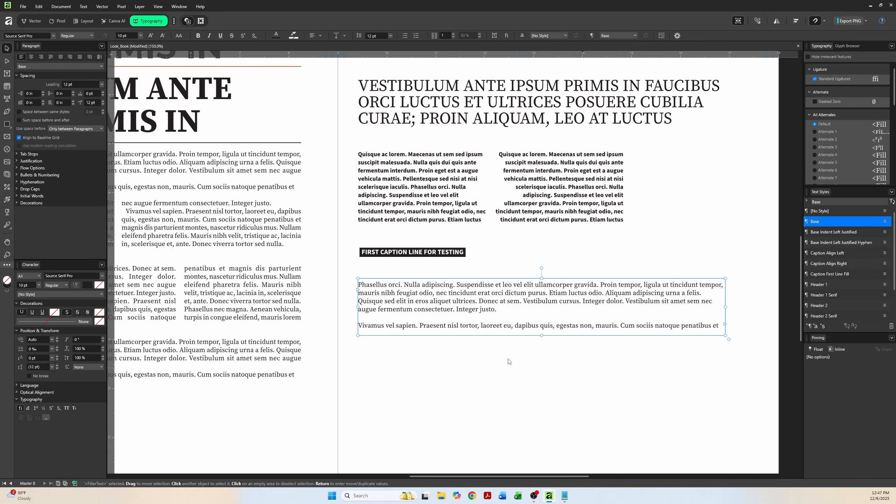
pyautogui.doubleClick(467, 307)
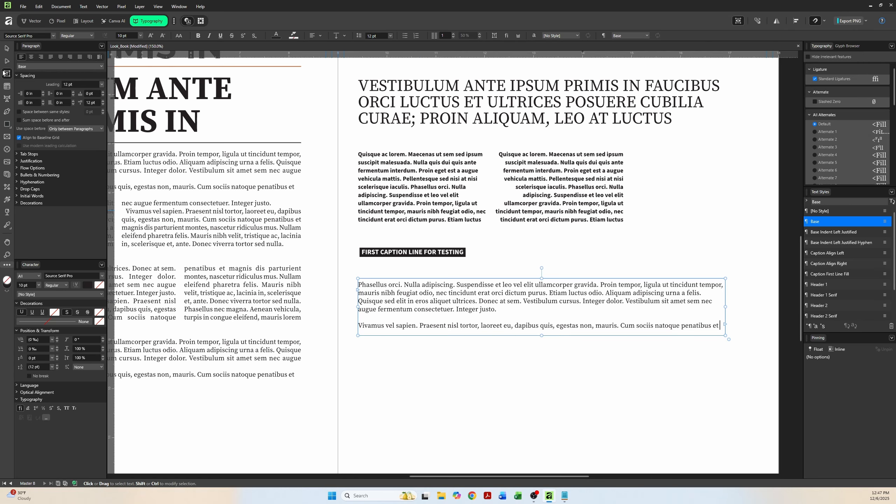
pyautogui.click(8, 46)
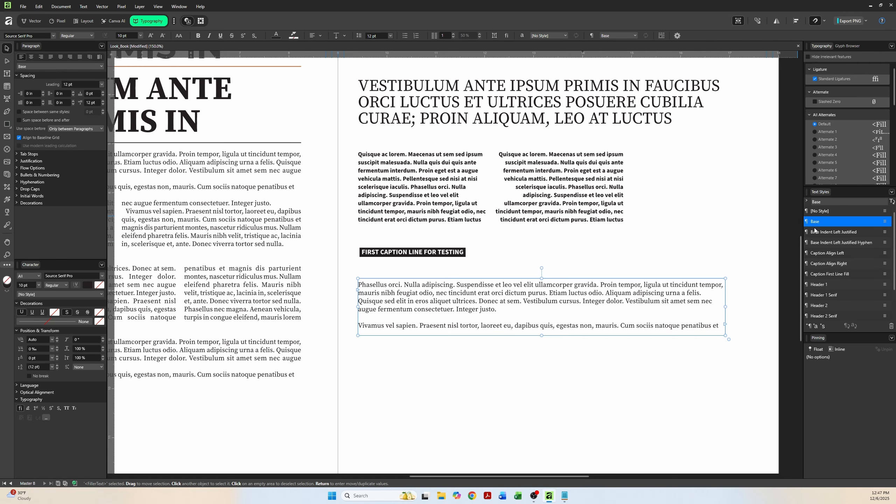
# - Create a new paragraph style named Drop Cap, based on Base, from the selected filler text frame
pyautogui.click(811, 327)
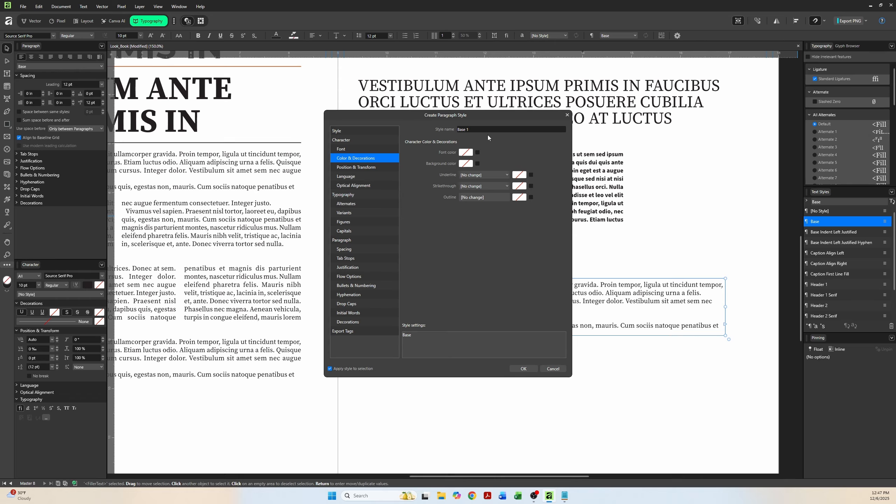
pyautogui.click(479, 131)
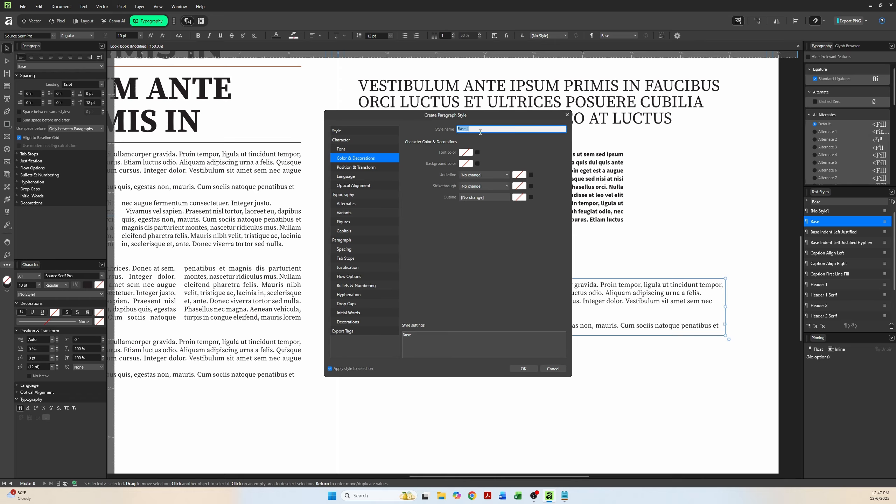
pyautogui.write('Drop Cap')
pyautogui.moveTo(356, 117); pyautogui.dragTo(494, 134)
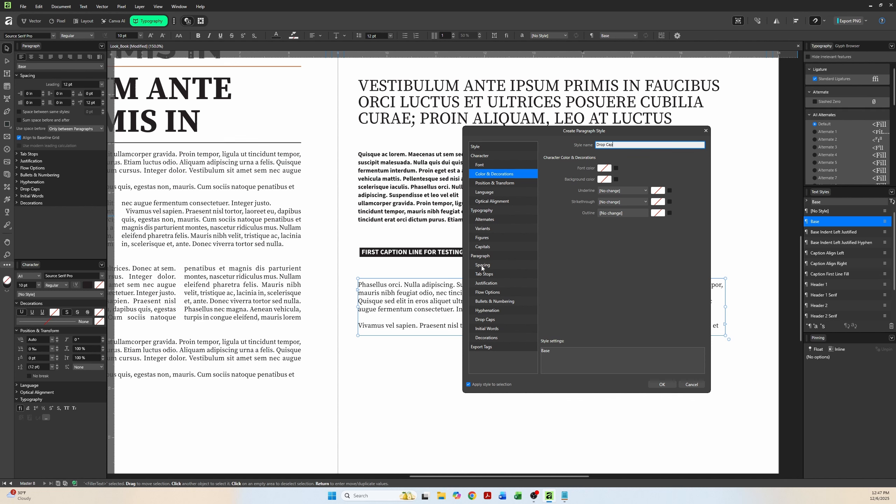
# - Enable drop caps in the new Drop Cap style with a height of 6 lines
pyautogui.click(486, 320)
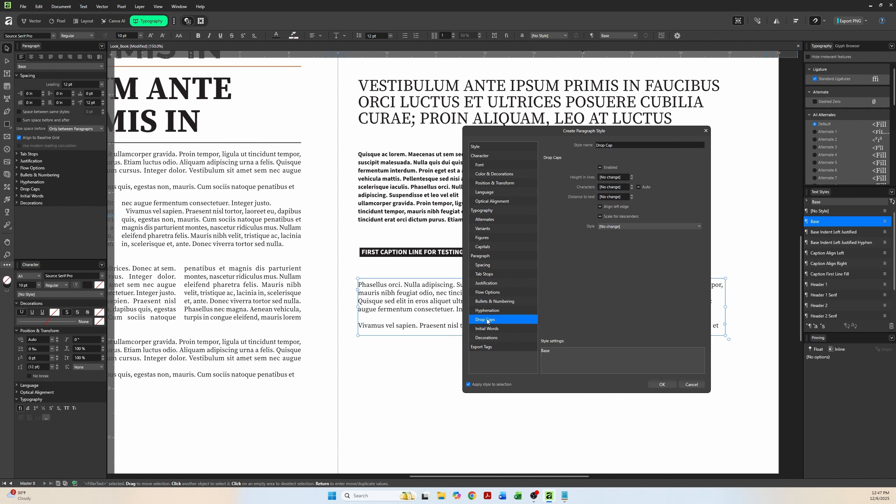
pyautogui.click(600, 168)
pyautogui.click(600, 168)
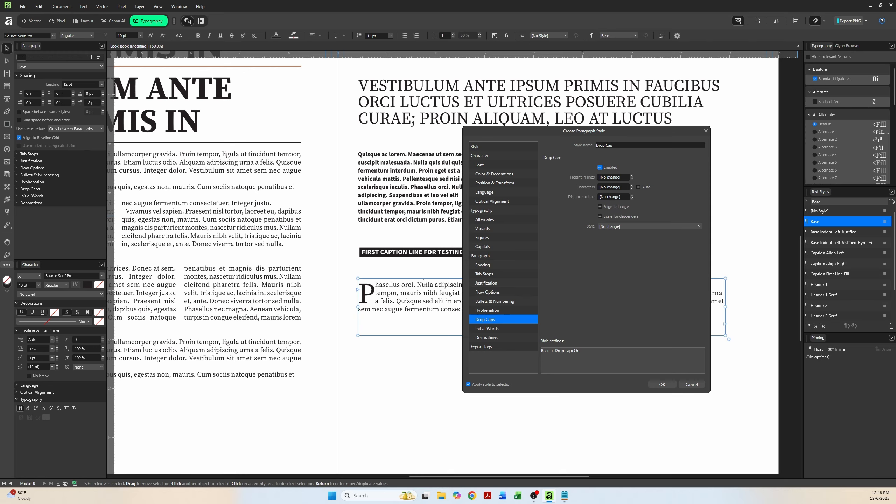
pyautogui.click(617, 178)
pyautogui.write('6')
pyautogui.press('Tab')
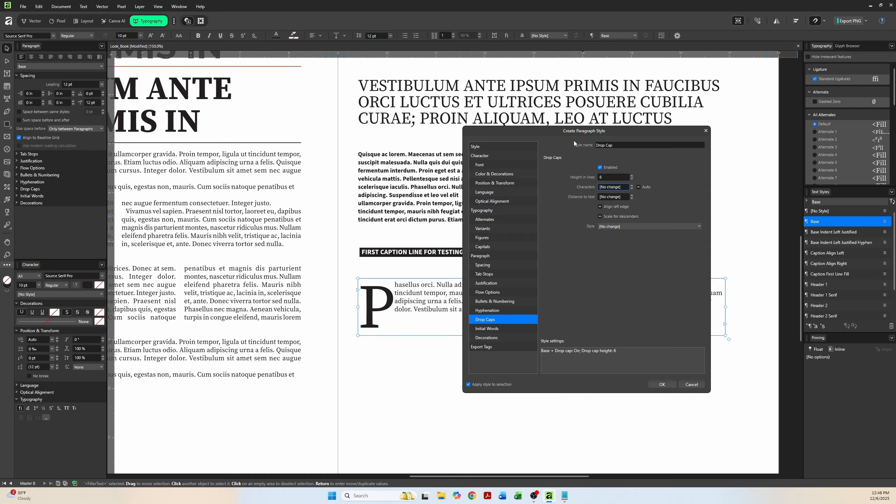
# - Set the drop cap's character count to 1, keeping the sample paragraph's large initial in view
pyautogui.moveTo(548, 131); pyautogui.dragTo(521, 159)
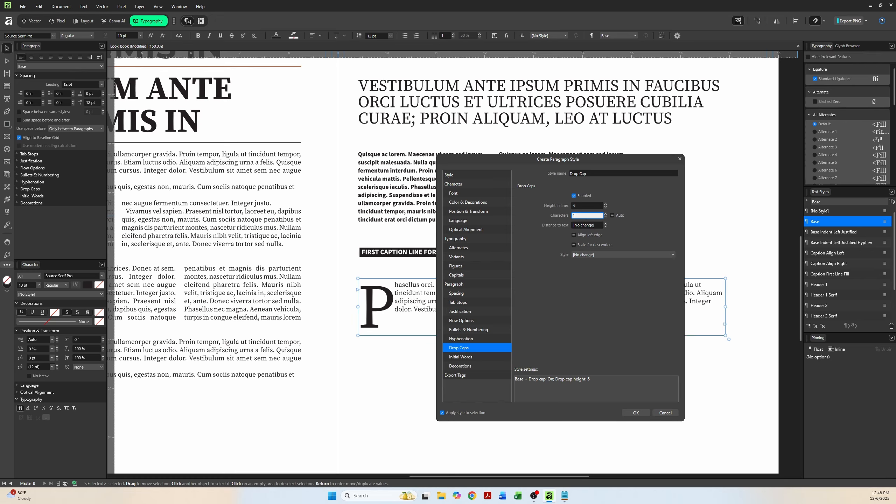
pyautogui.write('2')
pyautogui.click(584, 216)
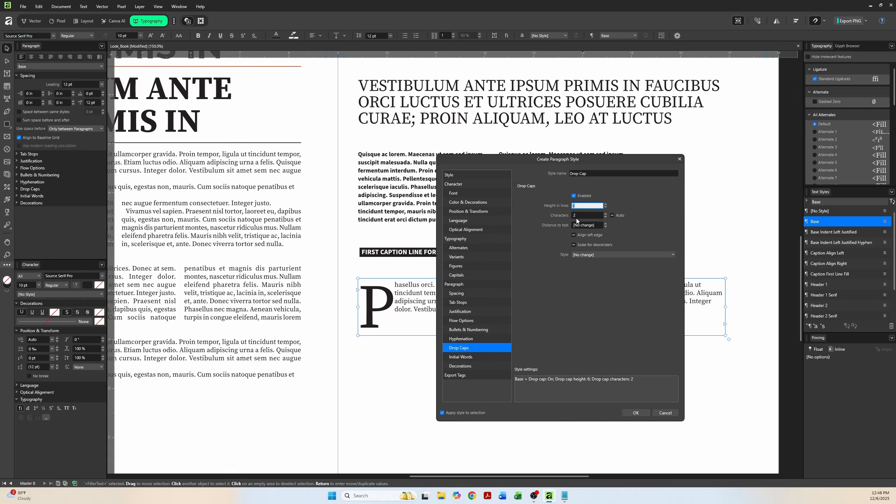
pyautogui.write('1')
pyautogui.moveTo(514, 162); pyautogui.dragTo(544, 152)
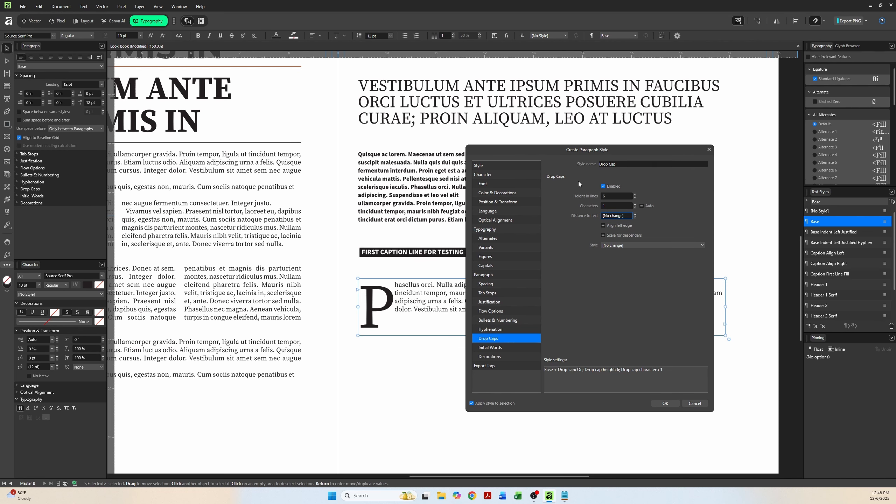
# - Turn on left edge alignment and scaling for descenders for the drop cap
pyautogui.click(602, 226)
pyautogui.click(603, 227)
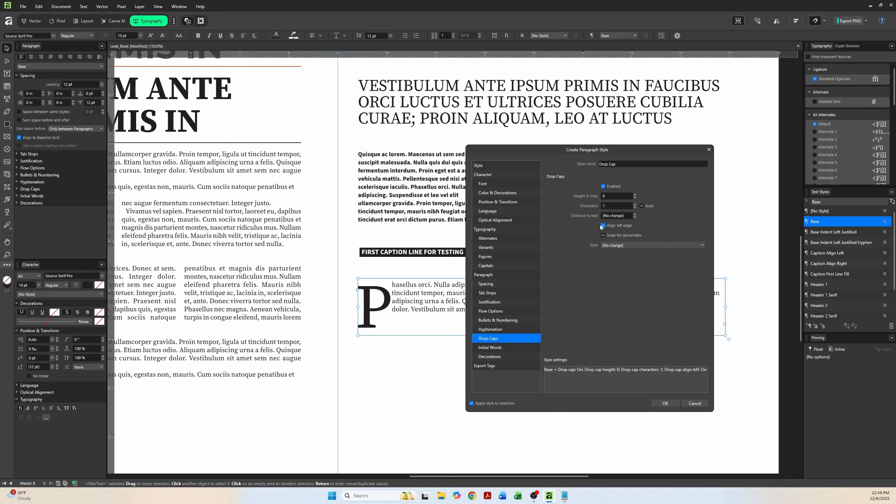
pyautogui.click(603, 226)
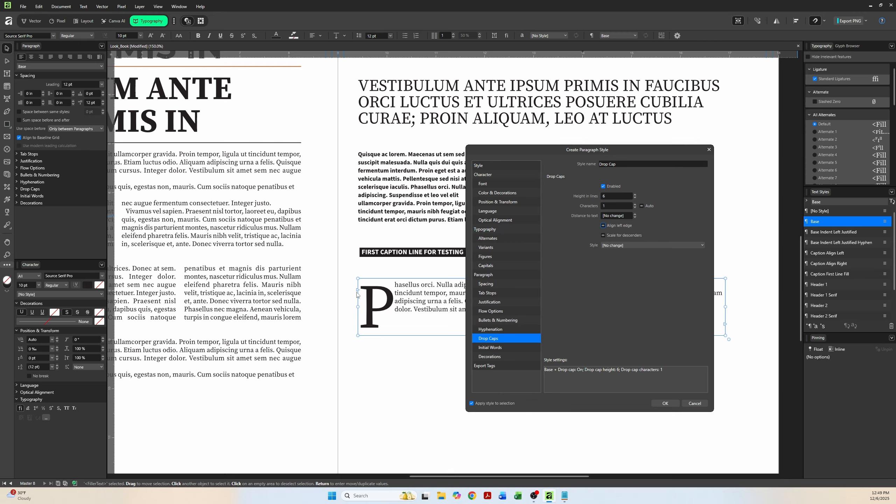
pyautogui.click(604, 226)
pyautogui.click(603, 227)
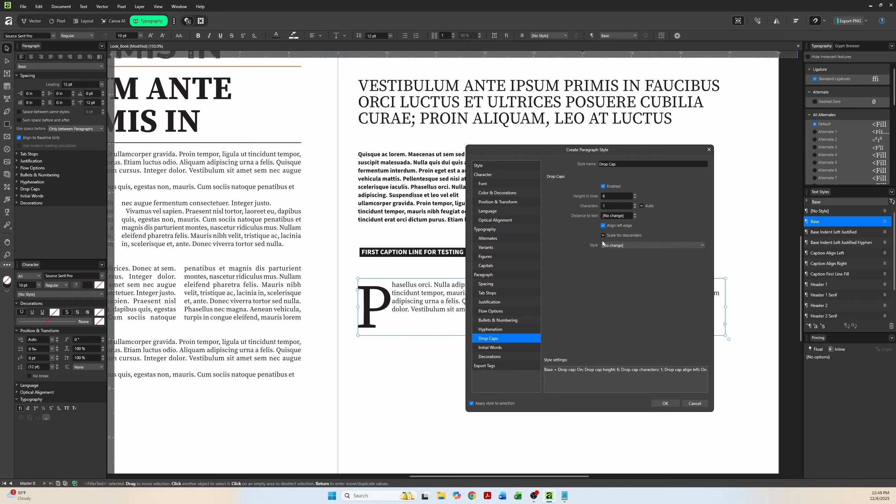
pyautogui.click(604, 236)
pyautogui.click(603, 236)
# - Try distances of 1 in, 0 in and 0.01 in between the drop cap and its text
pyautogui.click(635, 214)
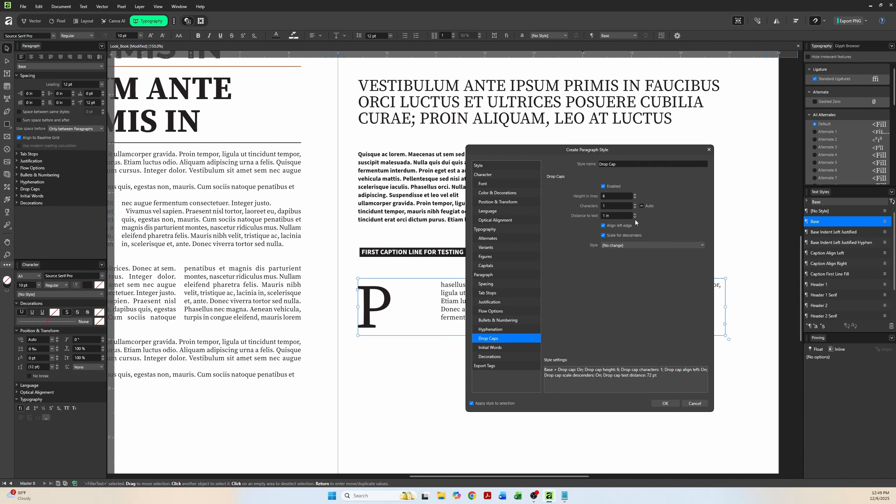
pyautogui.click(635, 218)
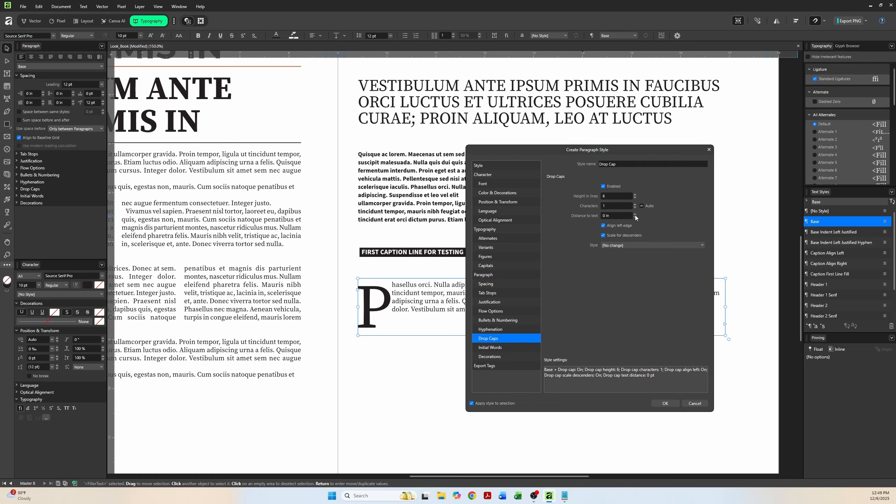
pyautogui.click(635, 214)
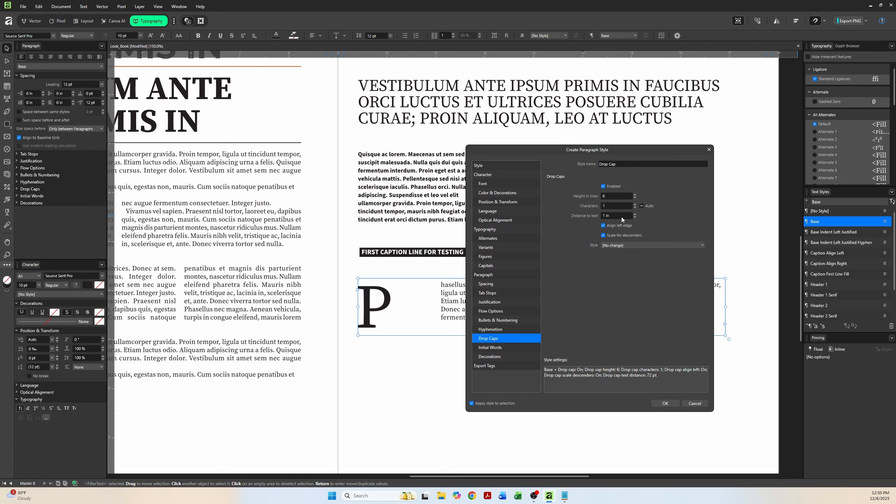
pyautogui.click(622, 217)
pyautogui.press('BackSpace')
pyautogui.press('Return')
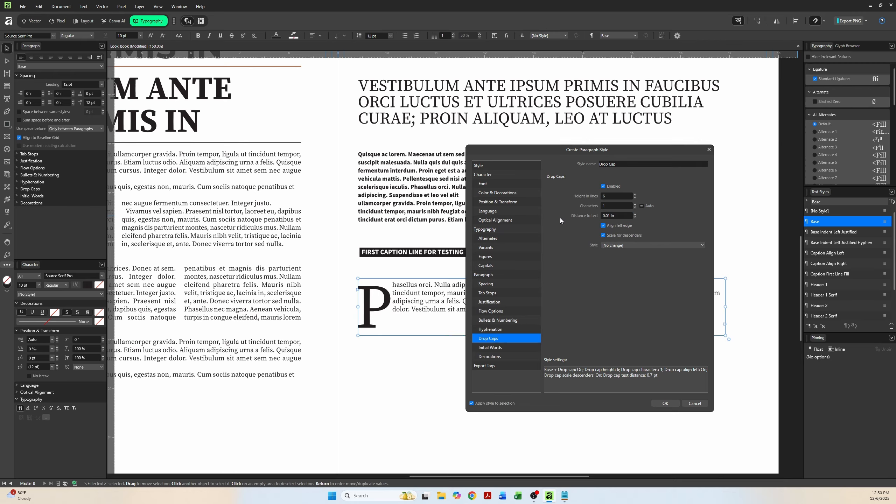
# - Set the drop cap's distance to text to 0.02 in, save the Drop Cap style and deselect the frame
pyautogui.click(609, 214)
pyautogui.write('.02')
pyautogui.press('Return')
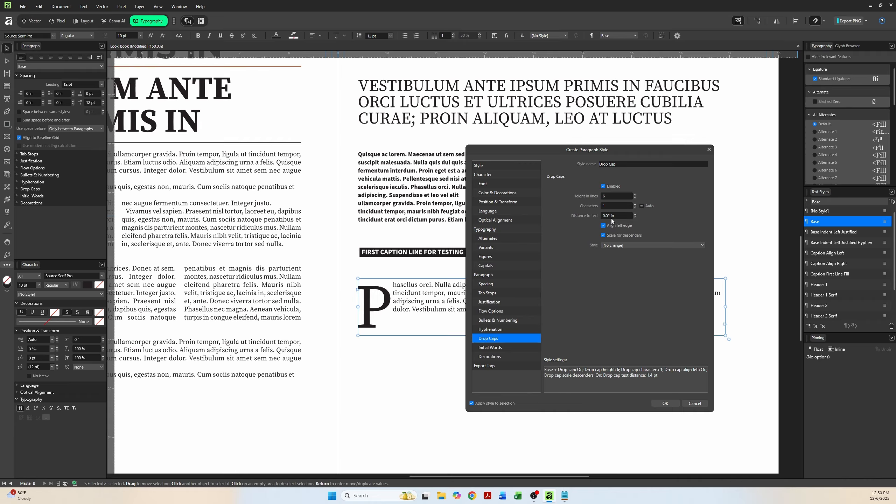
pyautogui.click(663, 404)
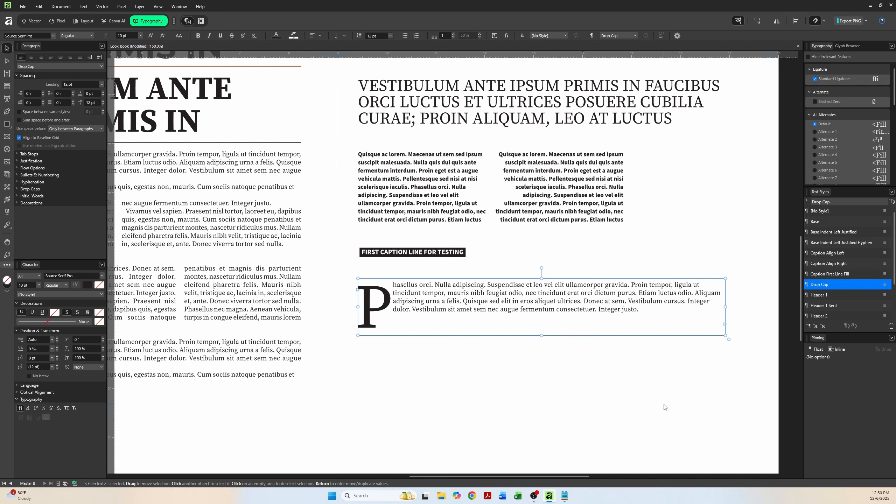
pyautogui.click(623, 392)
pyautogui.hotkey('ctrl', '-')
pyautogui.hotkey('ctrl', '-')
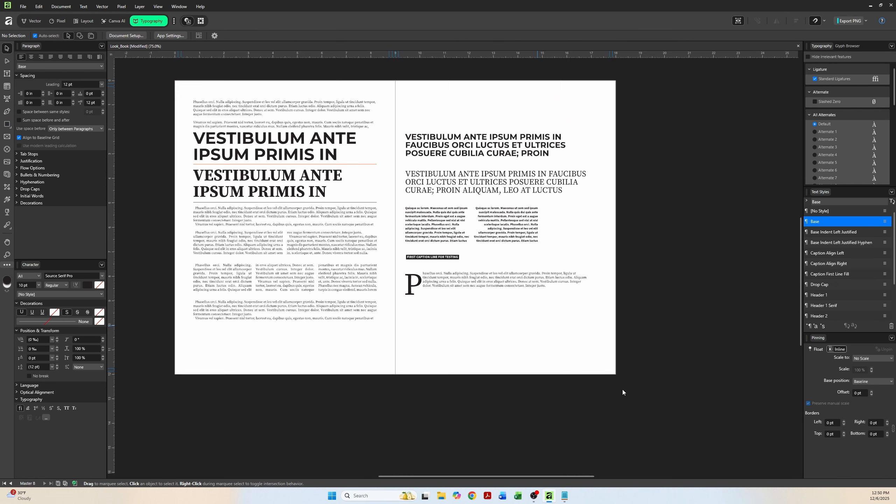